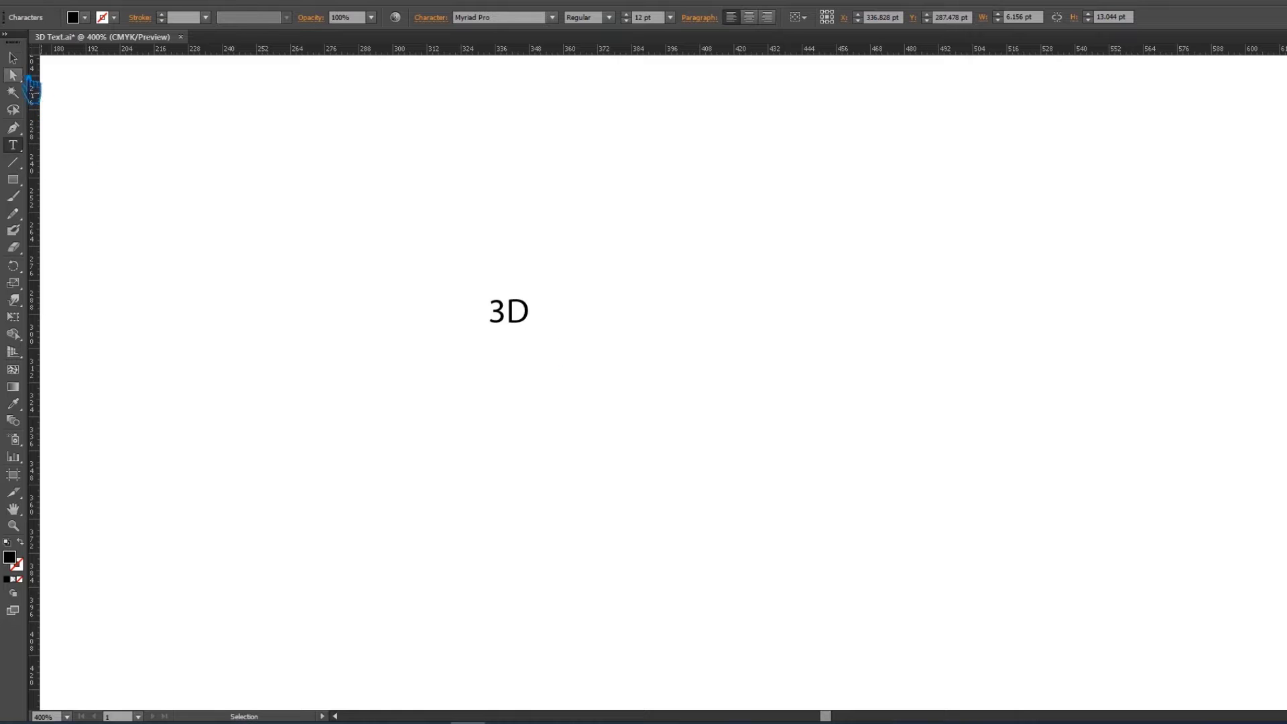
Scale the 3D text up to about 86 pt and reposition it
click(13, 58)
drag(544, 338, 660, 449)
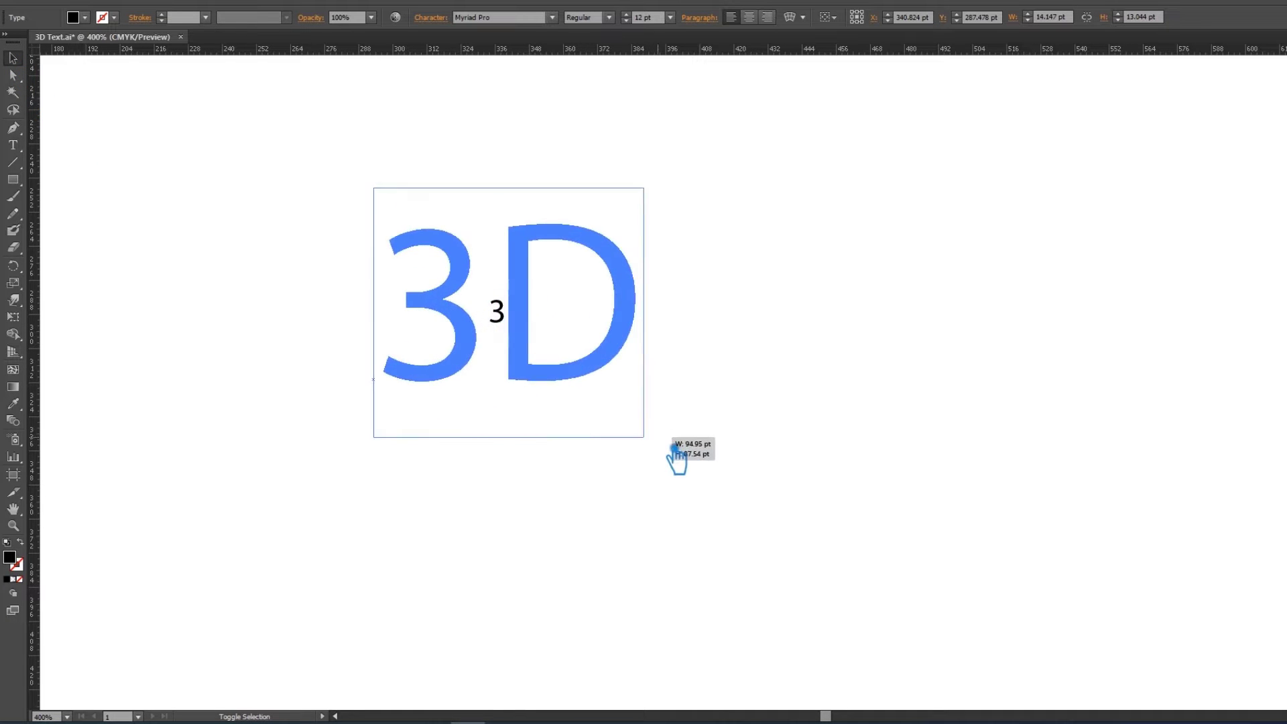
drag(572, 396, 620, 472)
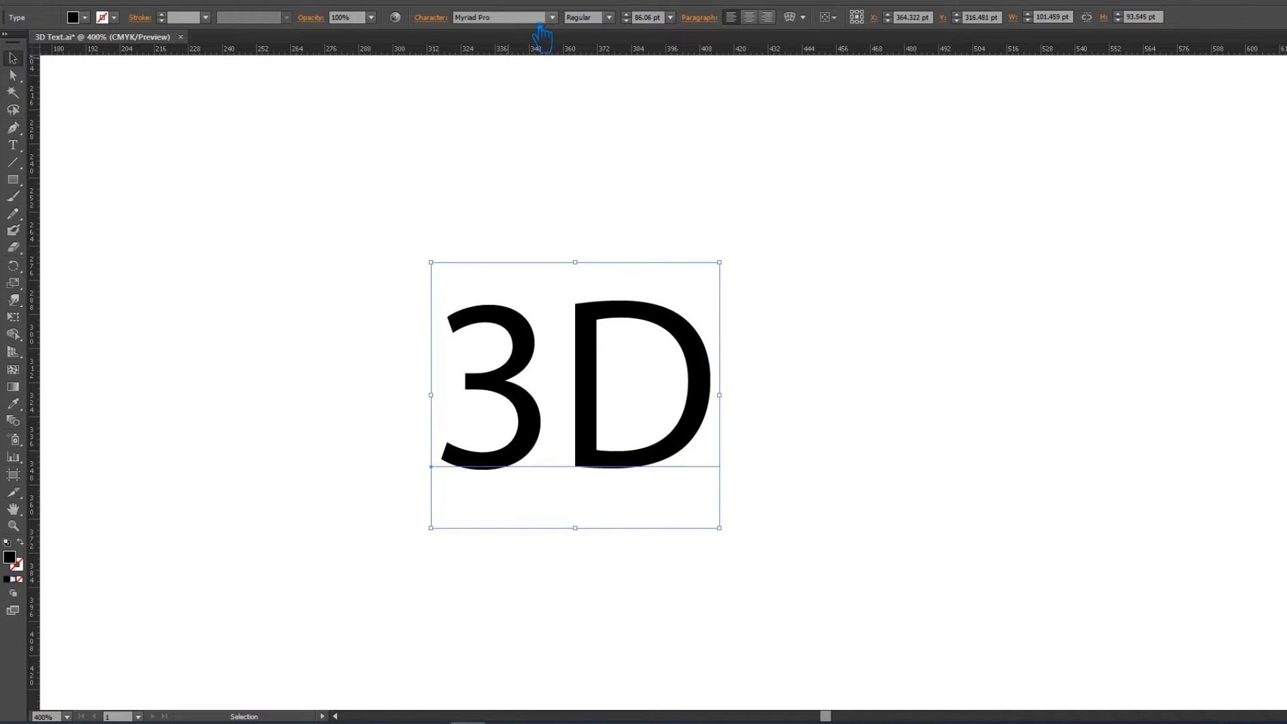
Set the 3D text in the heavy Anton Regular font
click(554, 19)
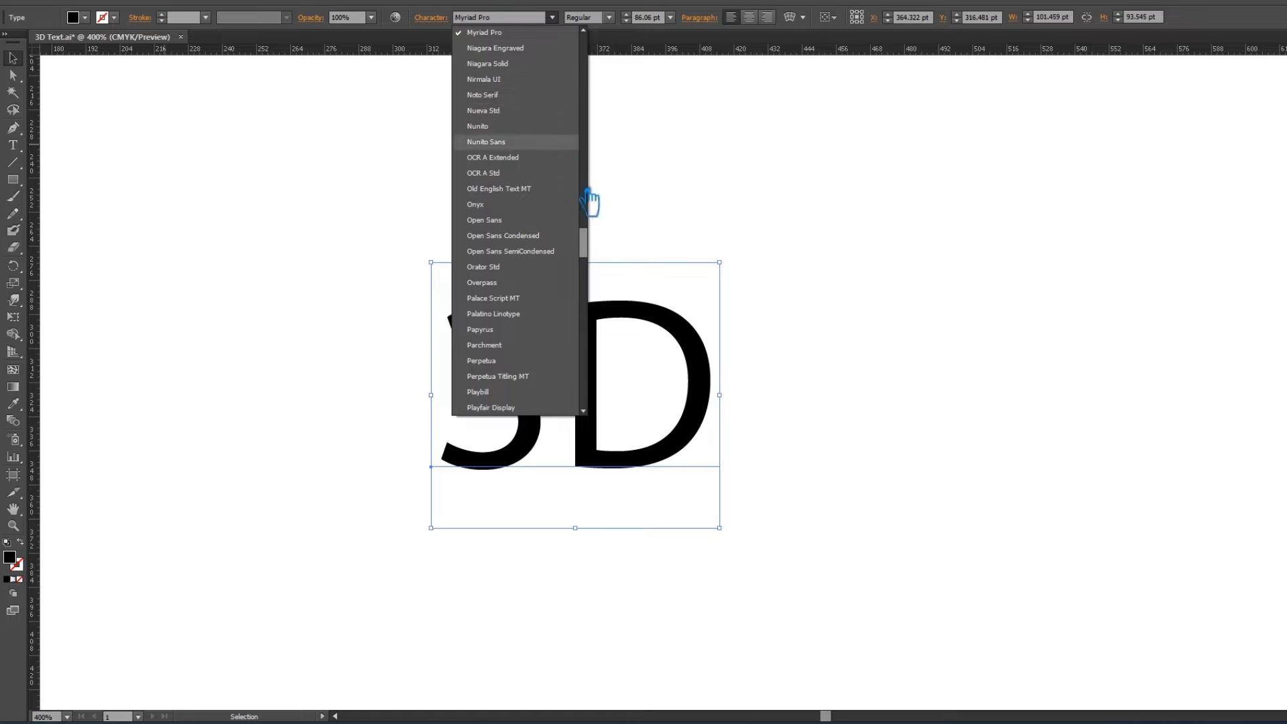
scroll(600, 201, up, 8)
drag(583, 193, 583, 39)
click(484, 38)
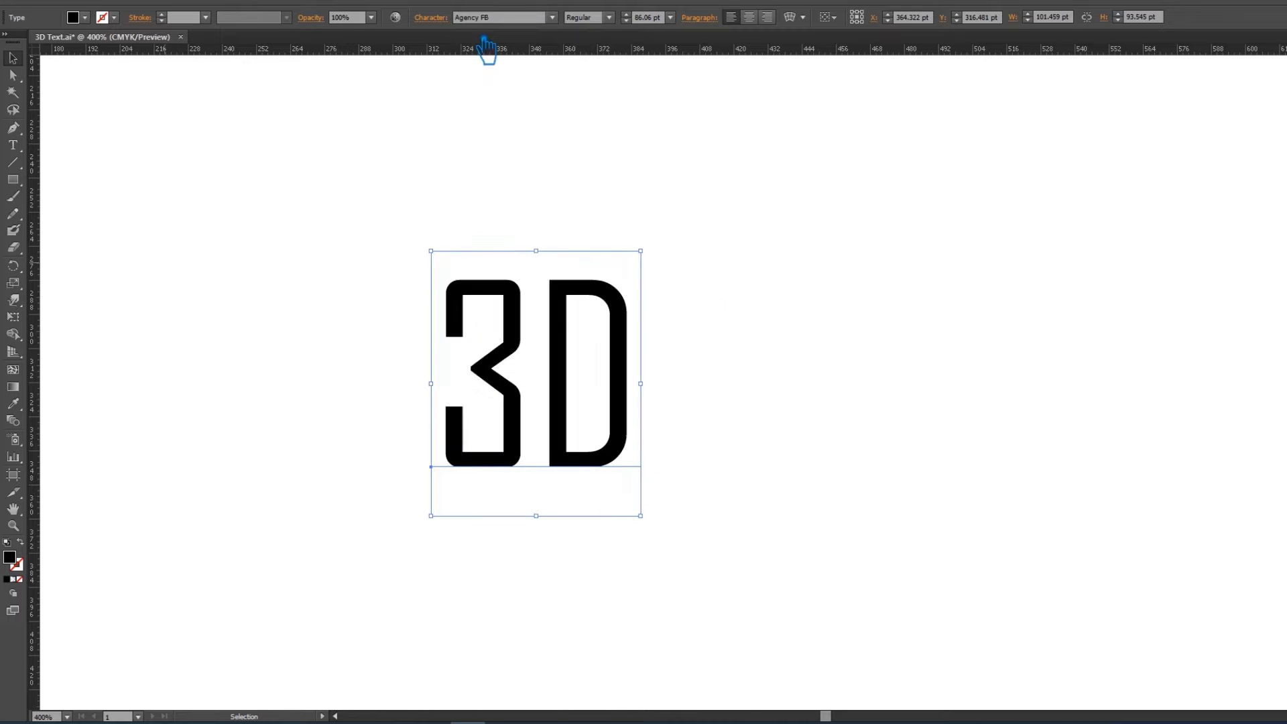
click(512, 19)
key(Down)
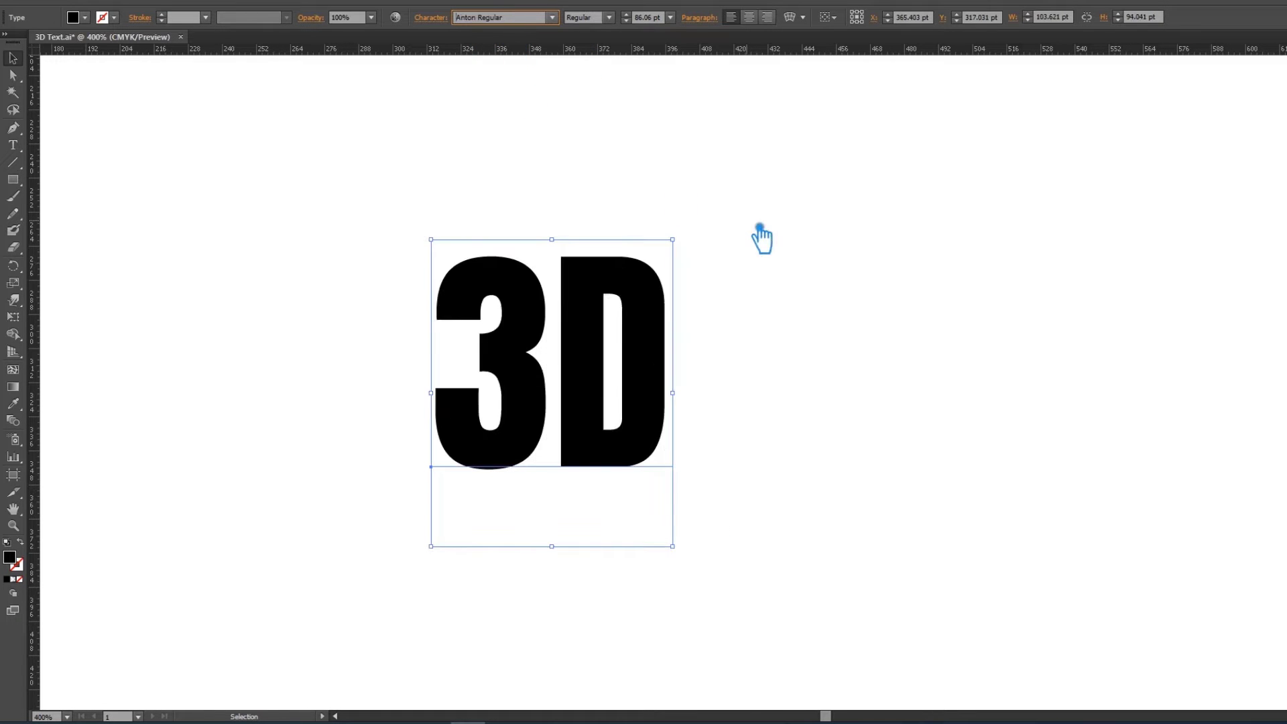
key(Down)
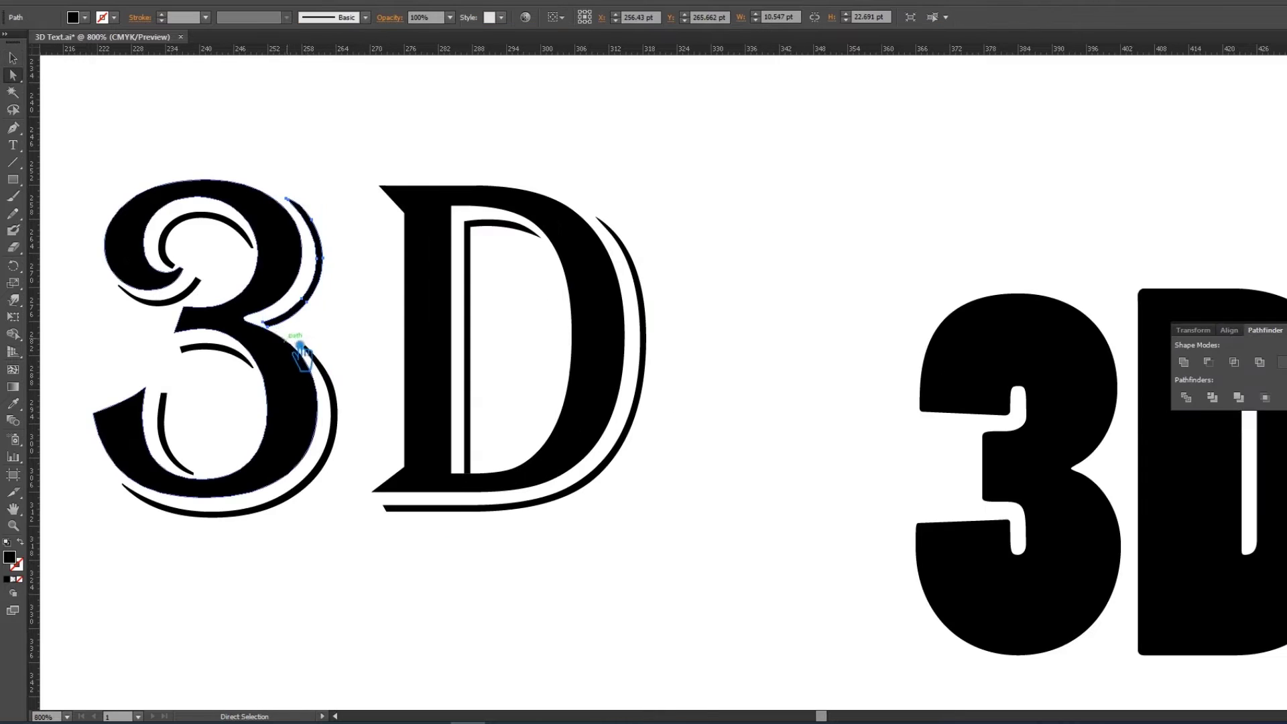
Remove the lower end anchor of a 3 shadow piece and reshape its end
click(300, 313)
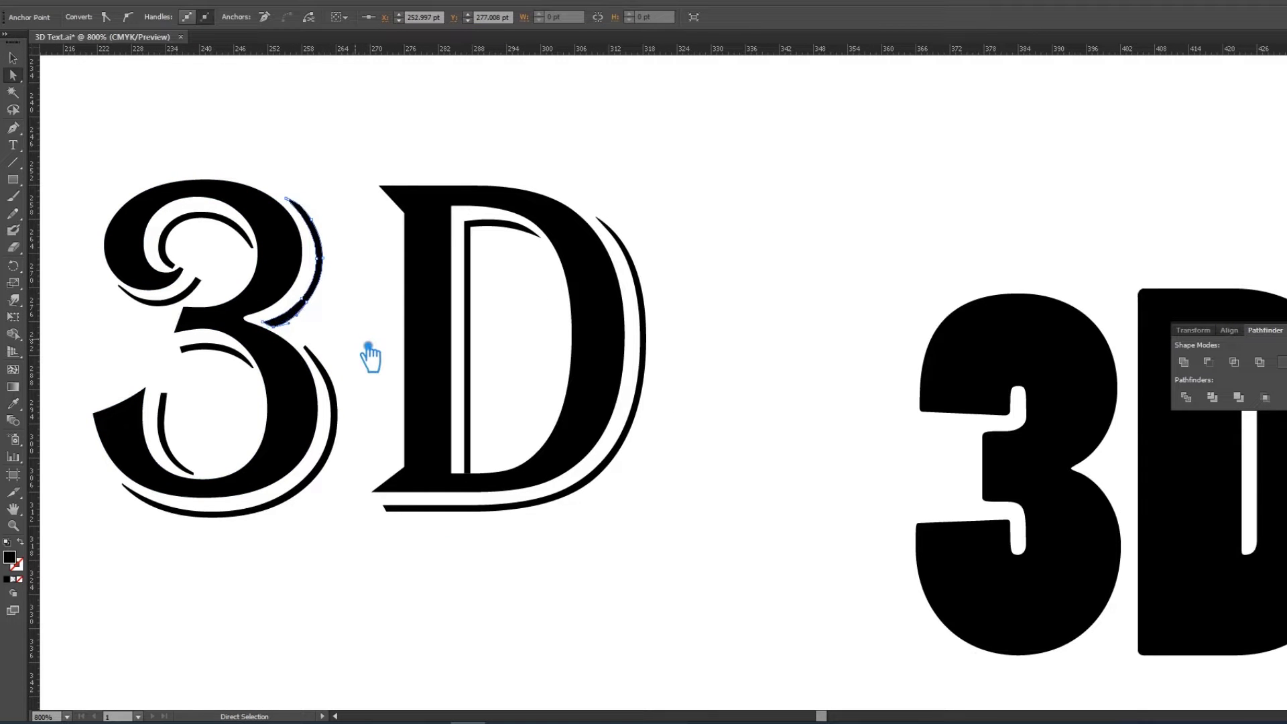
key(p)
click(303, 342)
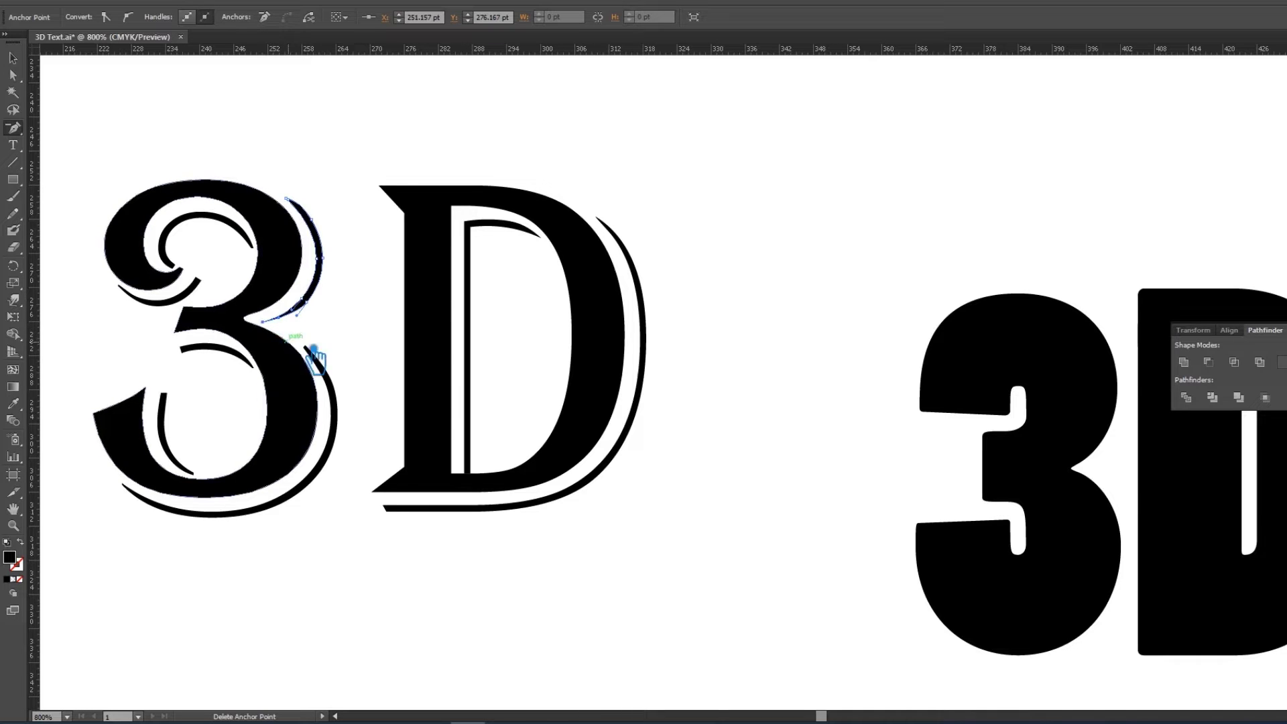
key(a)
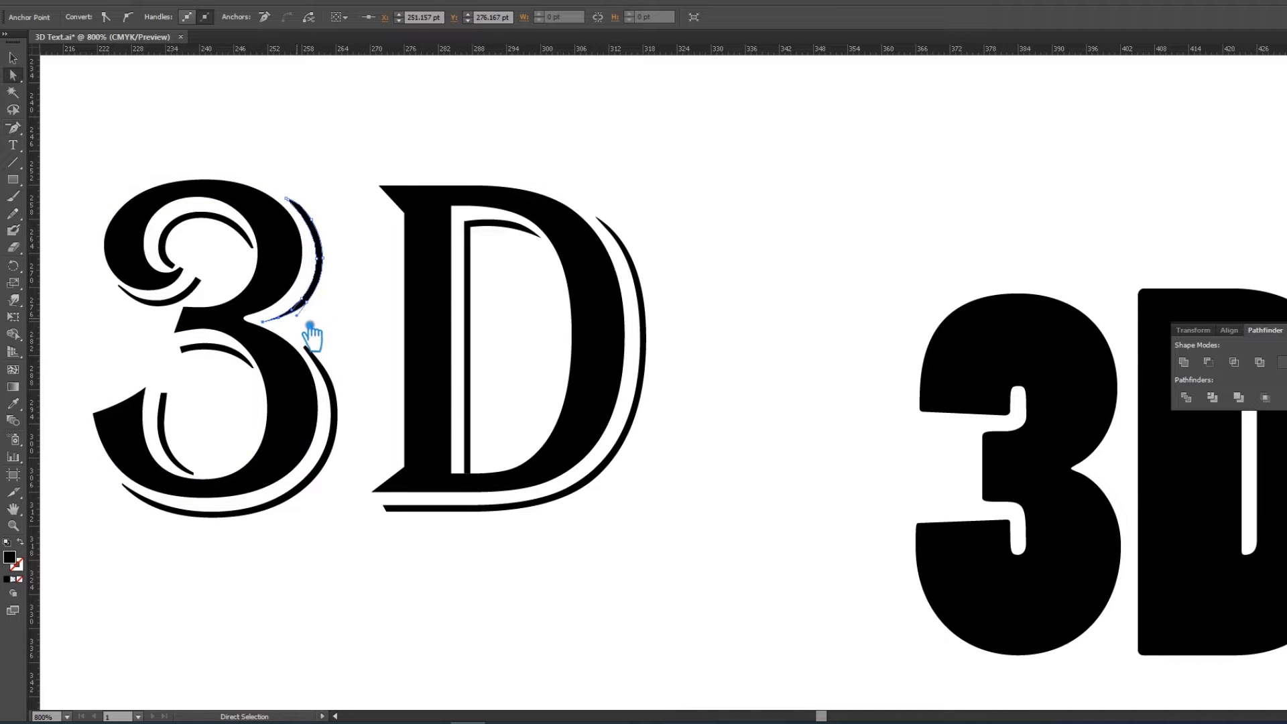
drag(310, 325, 306, 328)
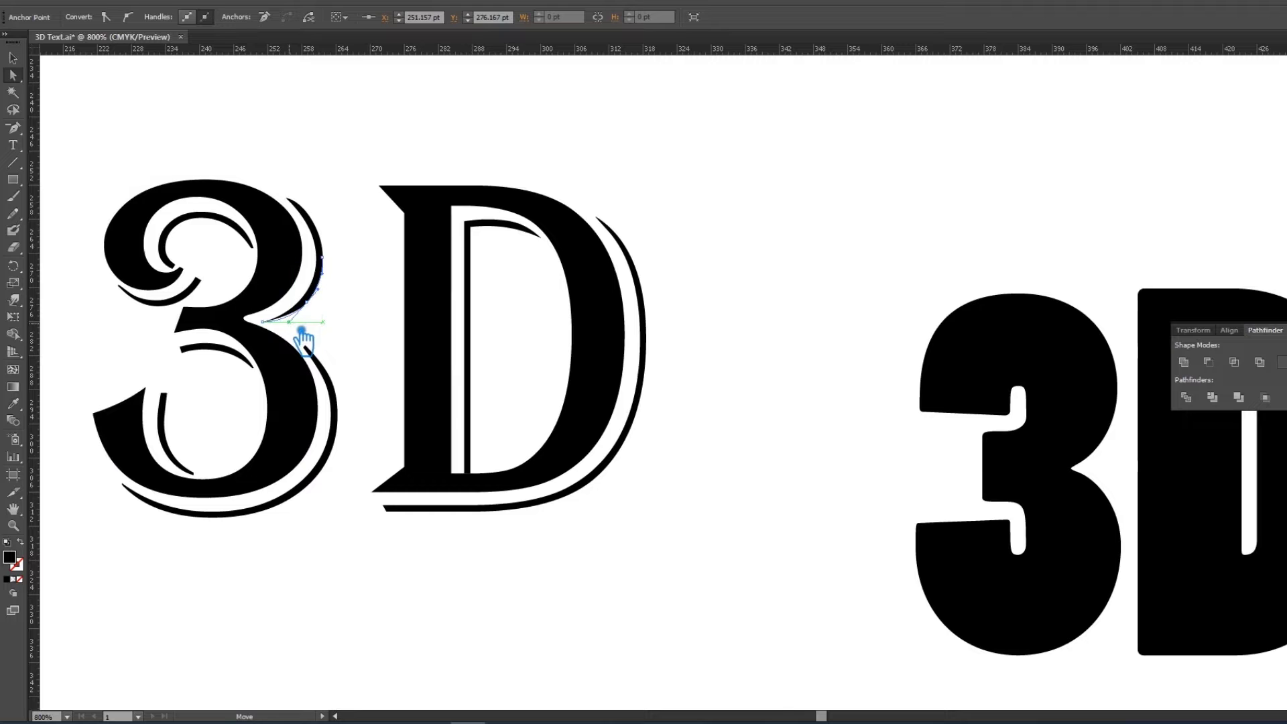
click(371, 338)
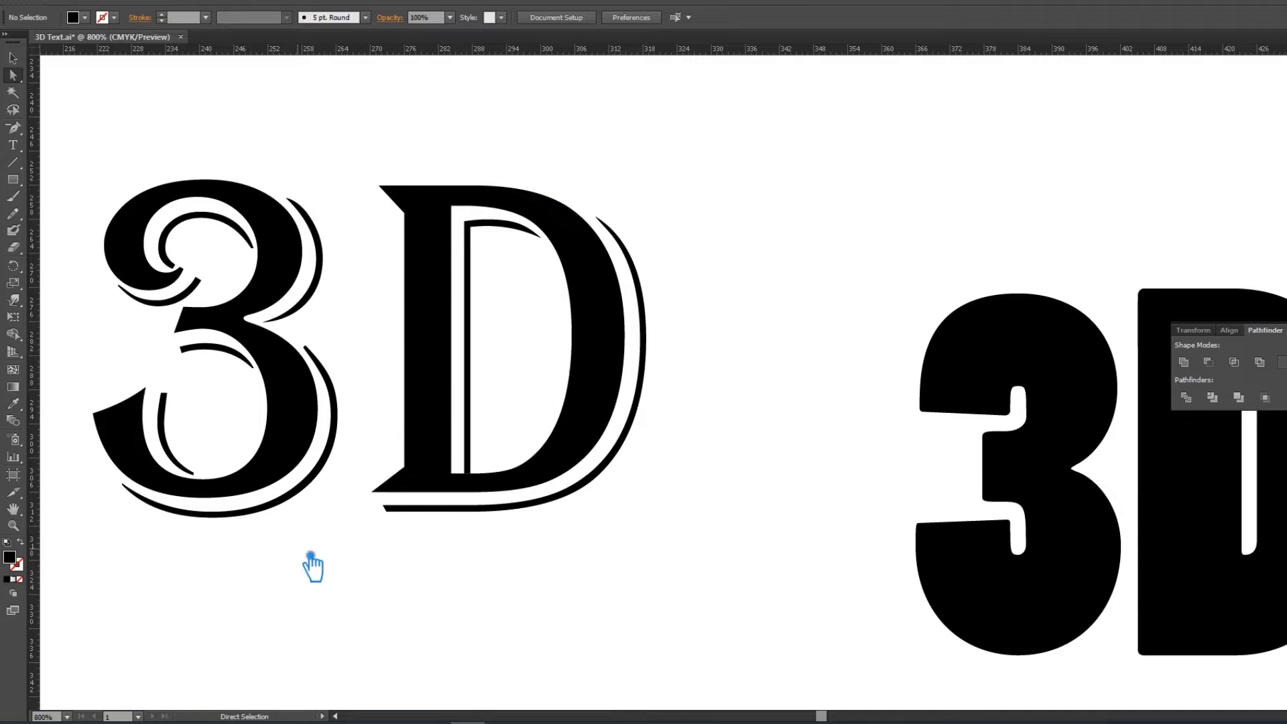
Remove anchors on the 3's shadow stroke path and reshape its curve
click(333, 371)
key(p)
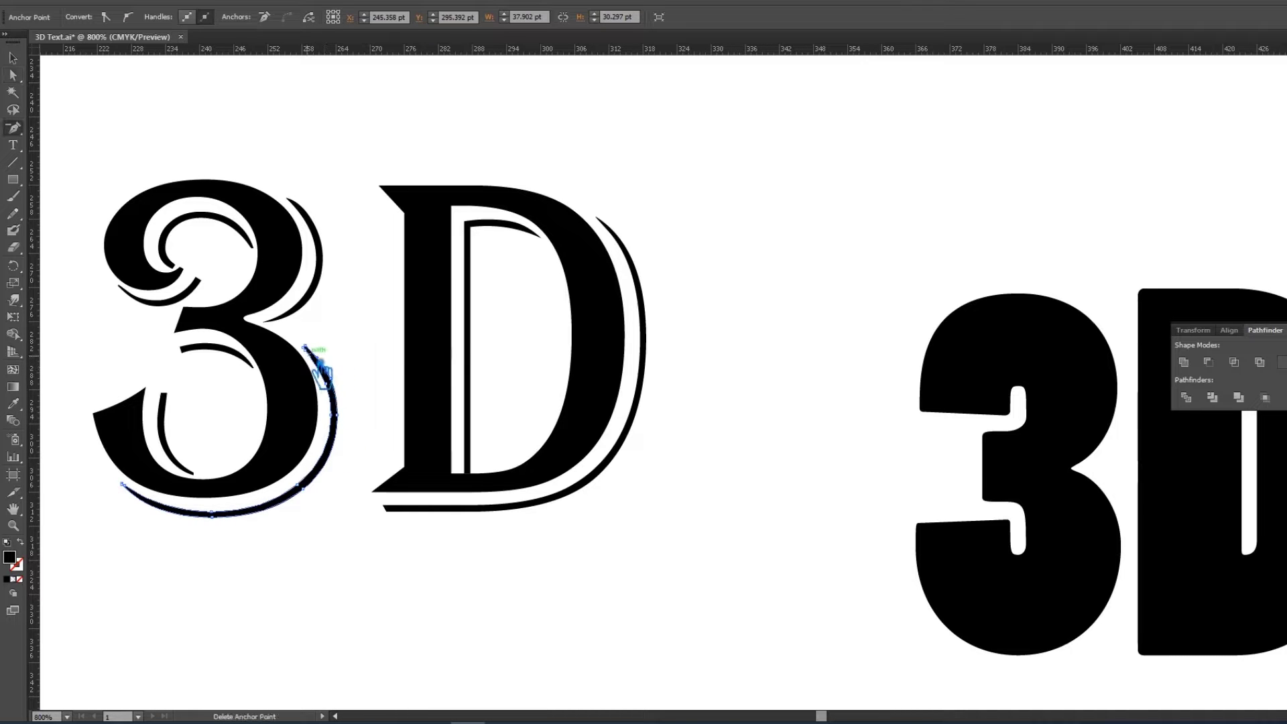
ctrl+click(309, 352)
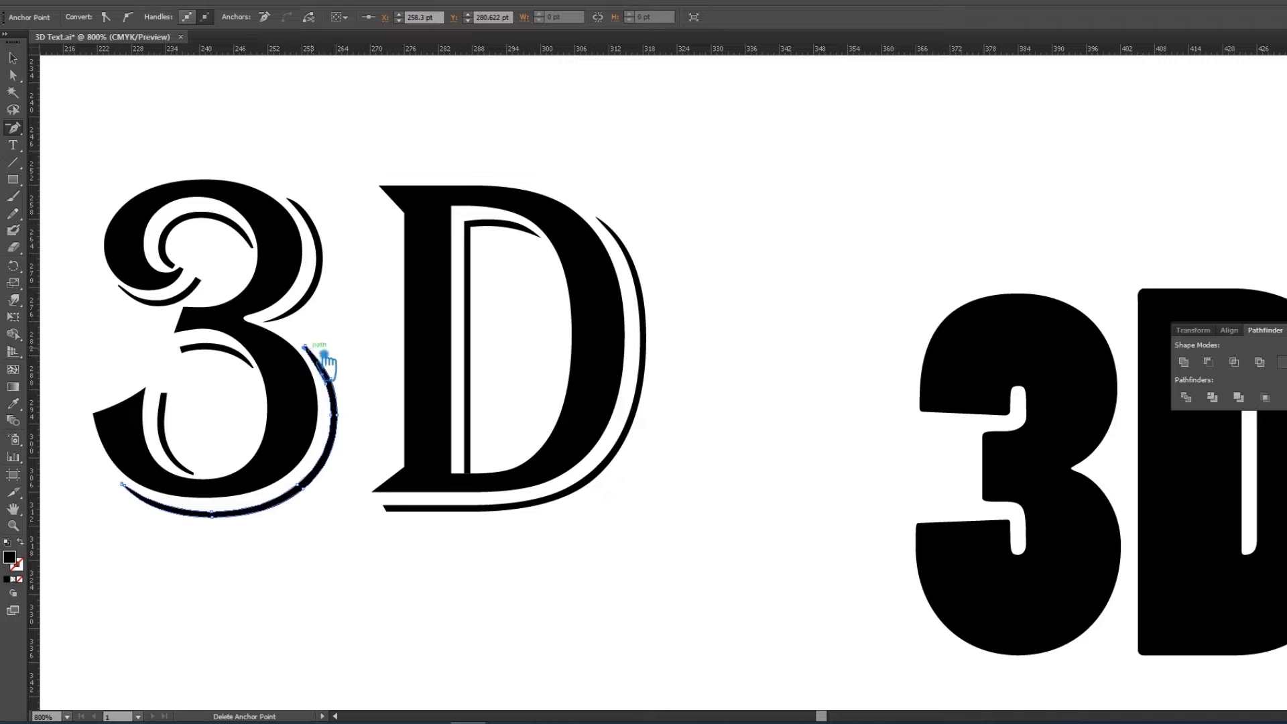
click(329, 369)
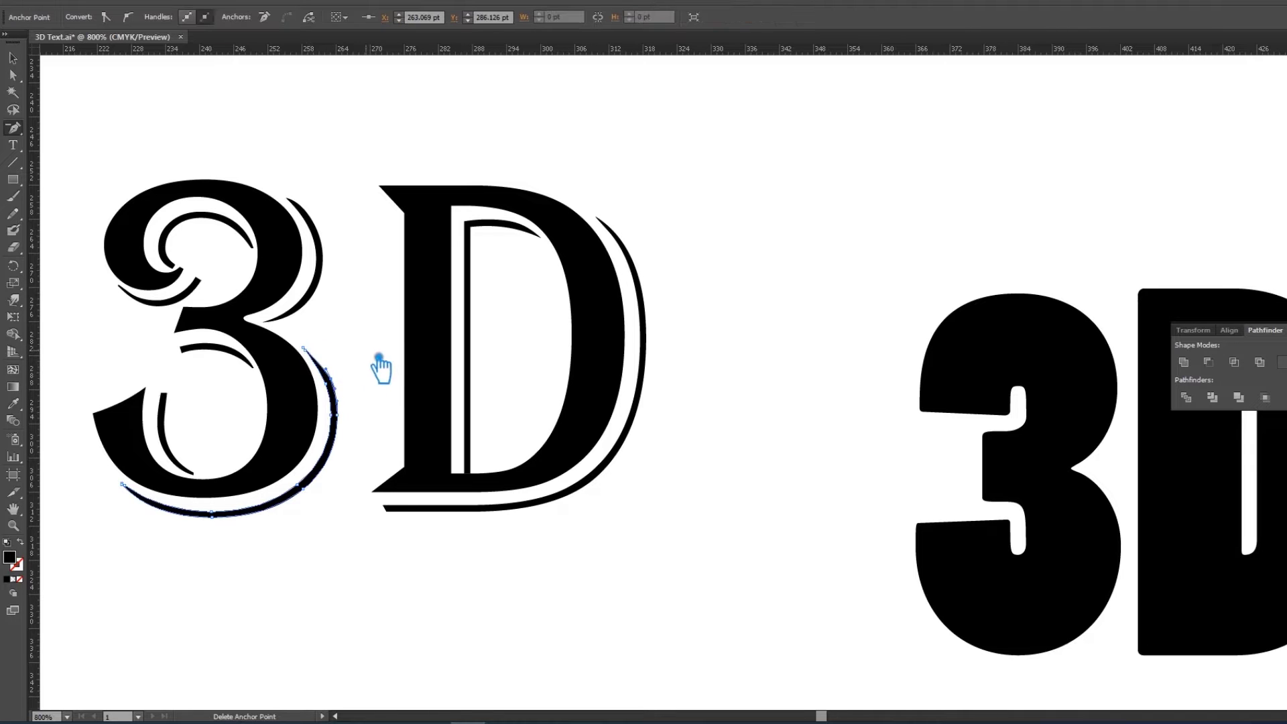
key(ctrl)
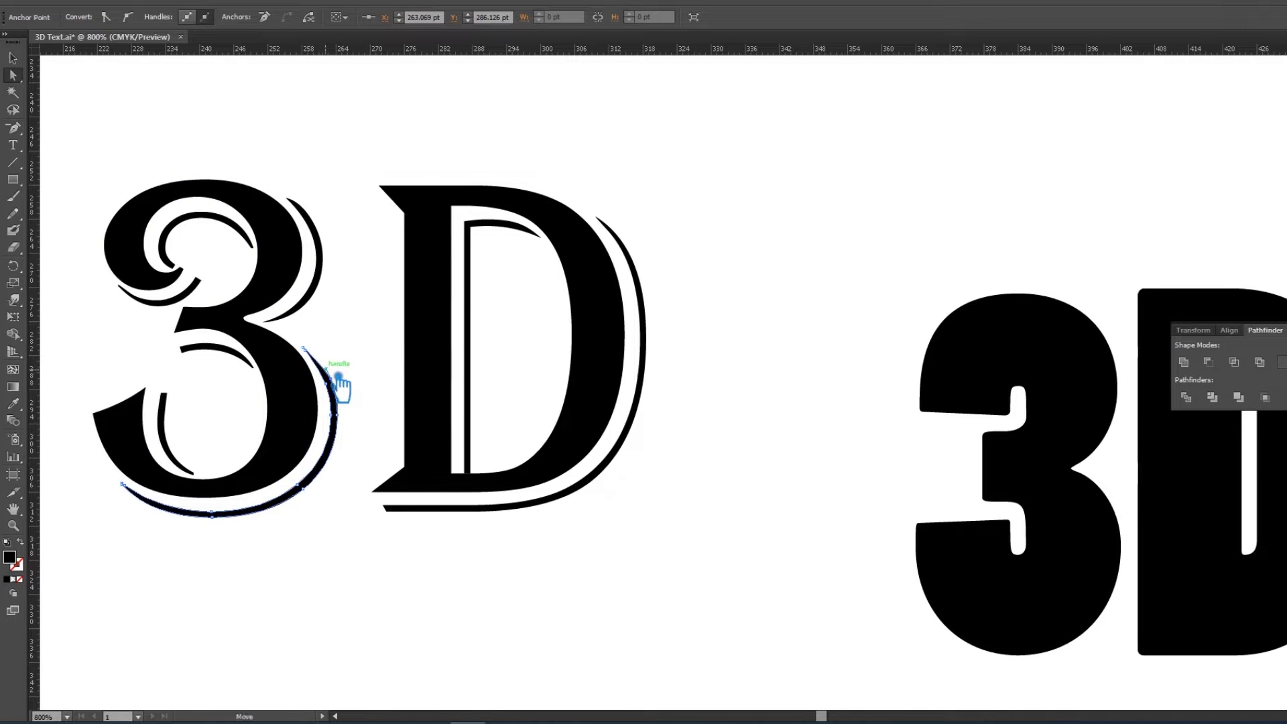
drag(335, 375, 334, 370)
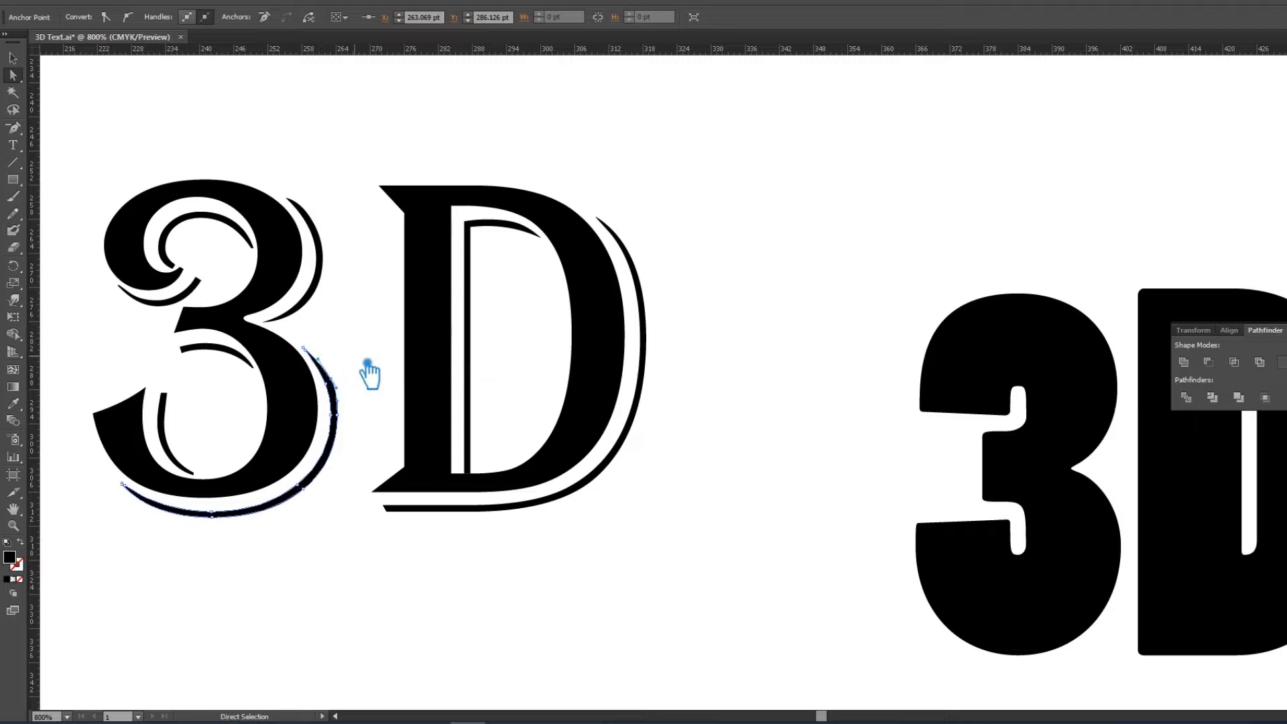
click(374, 367)
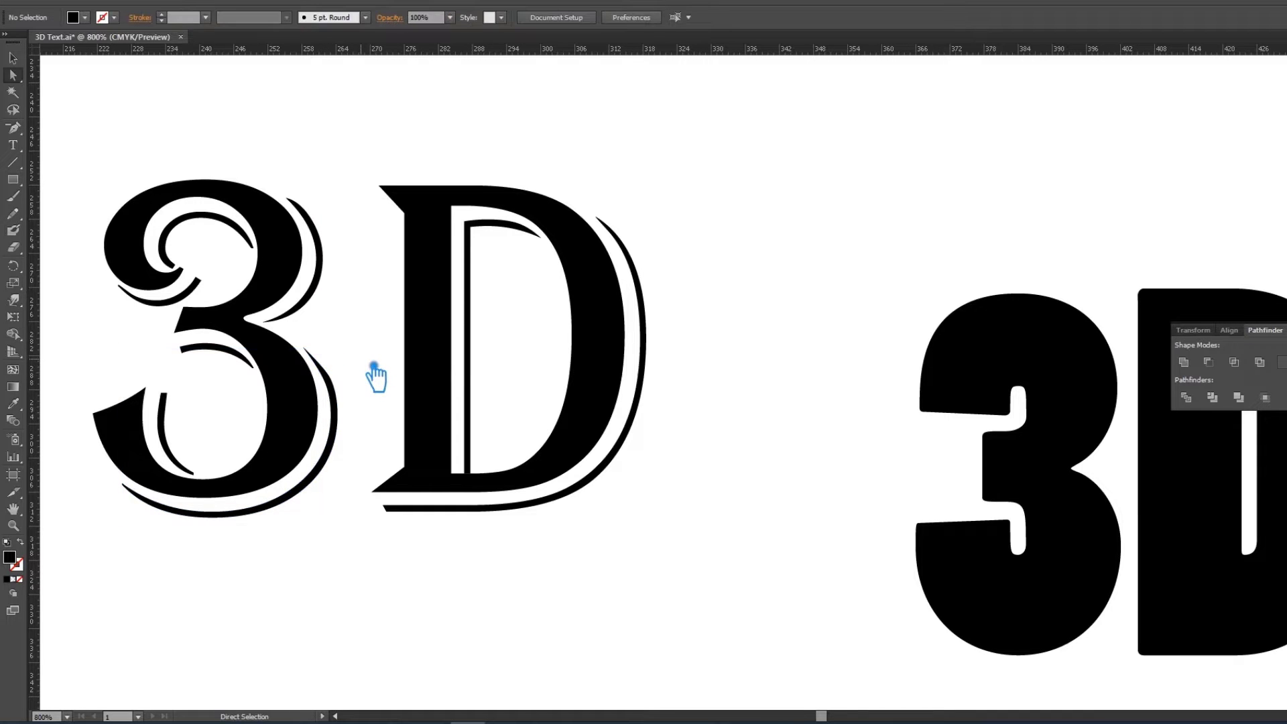
Delete the end anchor of the small curve inside the 3 and pull it down-right
click(224, 355)
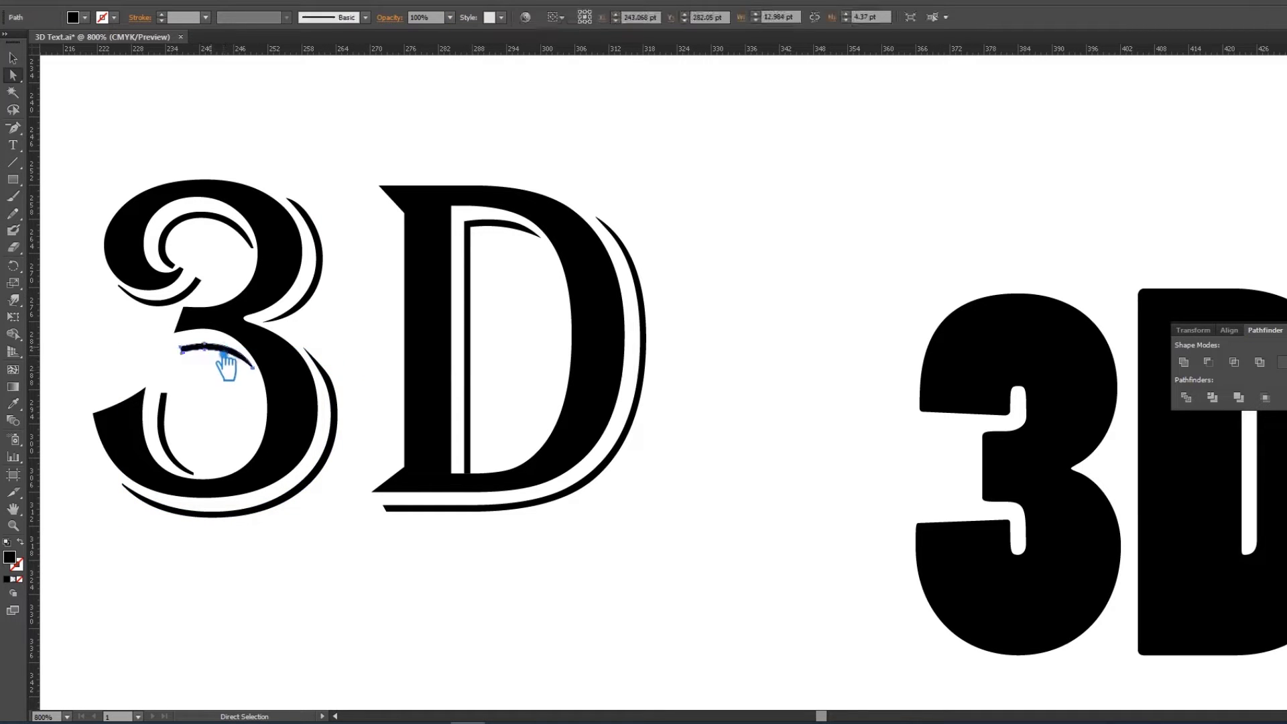
key(minus)
click(263, 376)
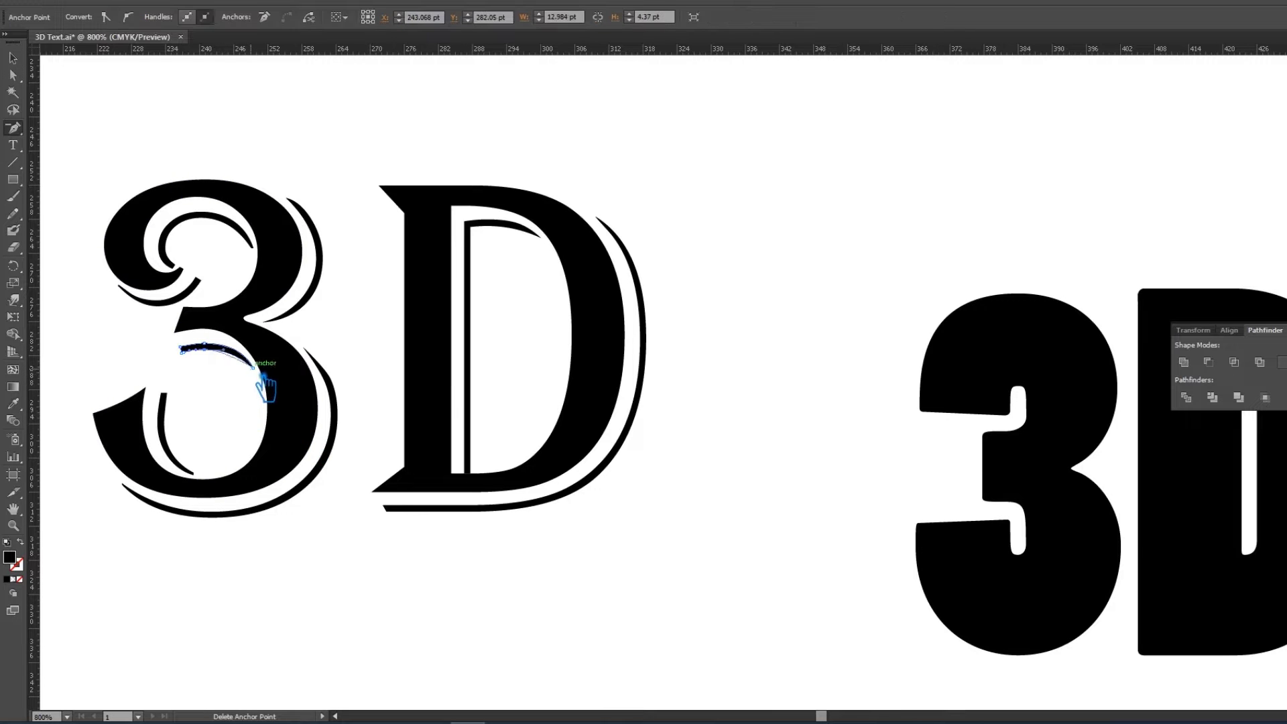
key(a)
drag(239, 360, 253, 367)
scroll(302, 378, up, 2)
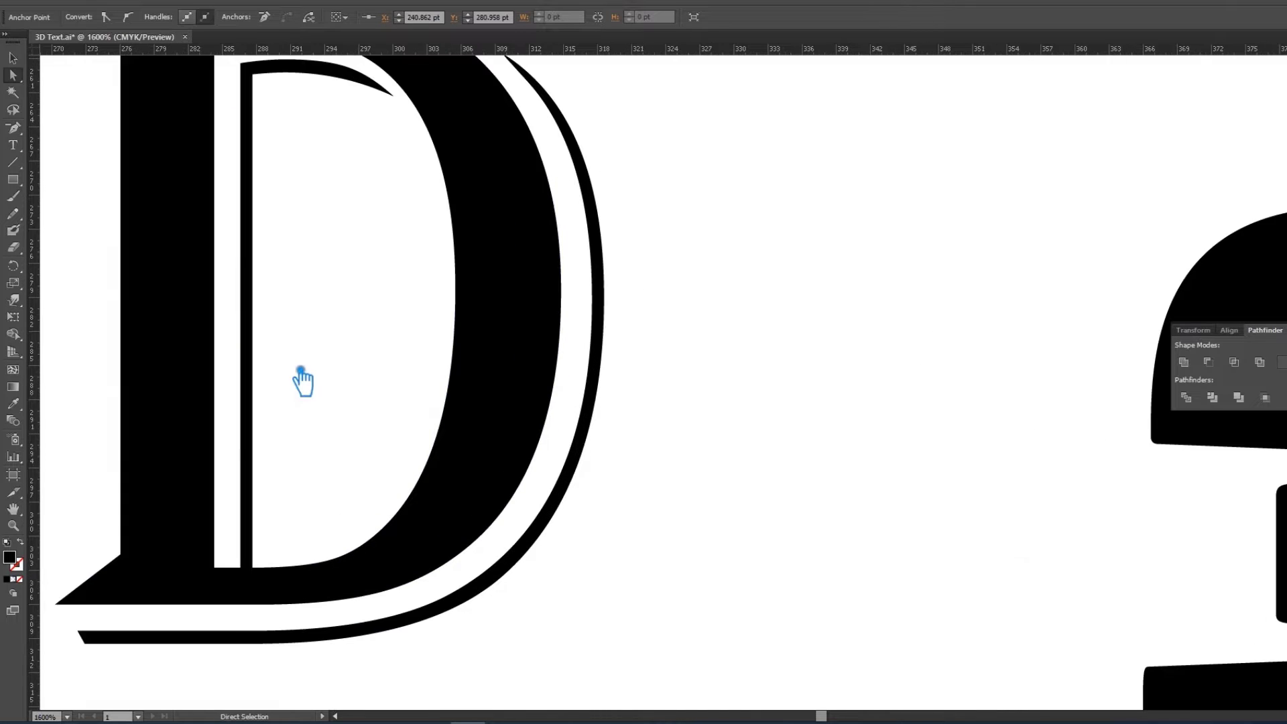
Zoom in and flatten the thin curved piece in the 3
drag(394, 445, 755, 546)
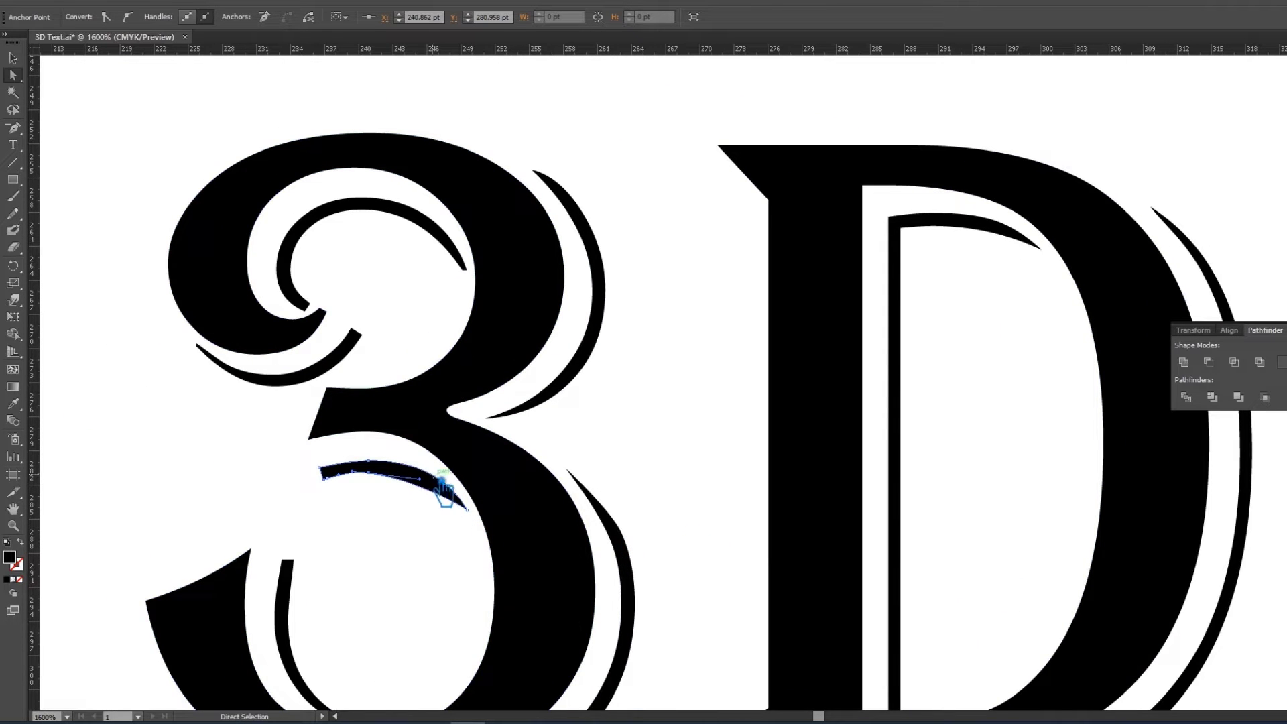
drag(432, 483, 441, 477)
click(677, 447)
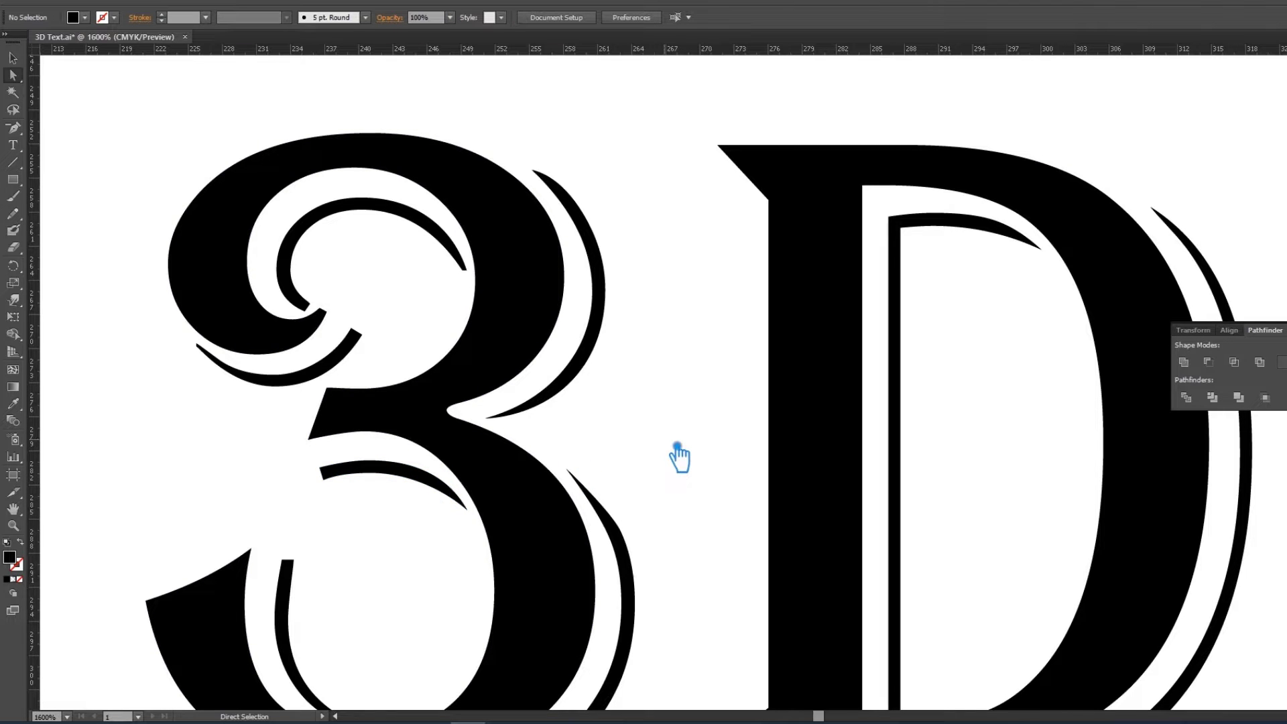
drag(638, 465, 736, 431)
Remove an anchor from the thin curve under the 3's top bowl
click(357, 348)
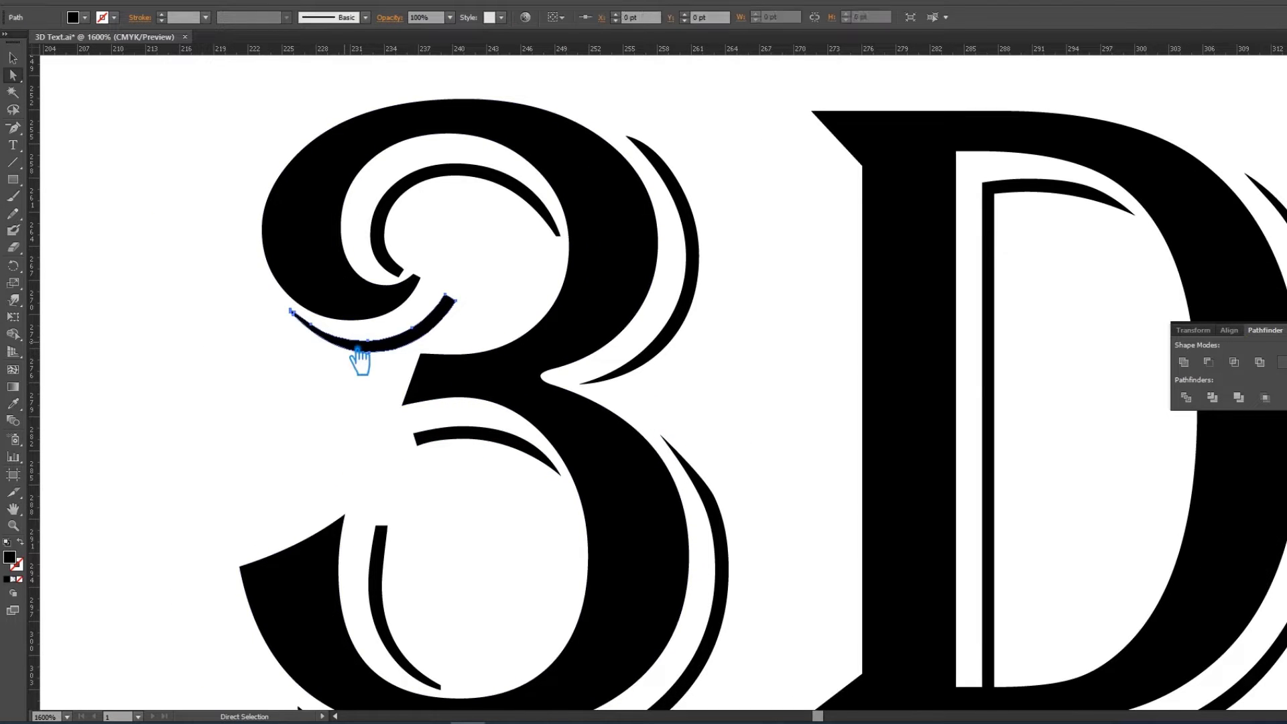
key(p)
click(302, 328)
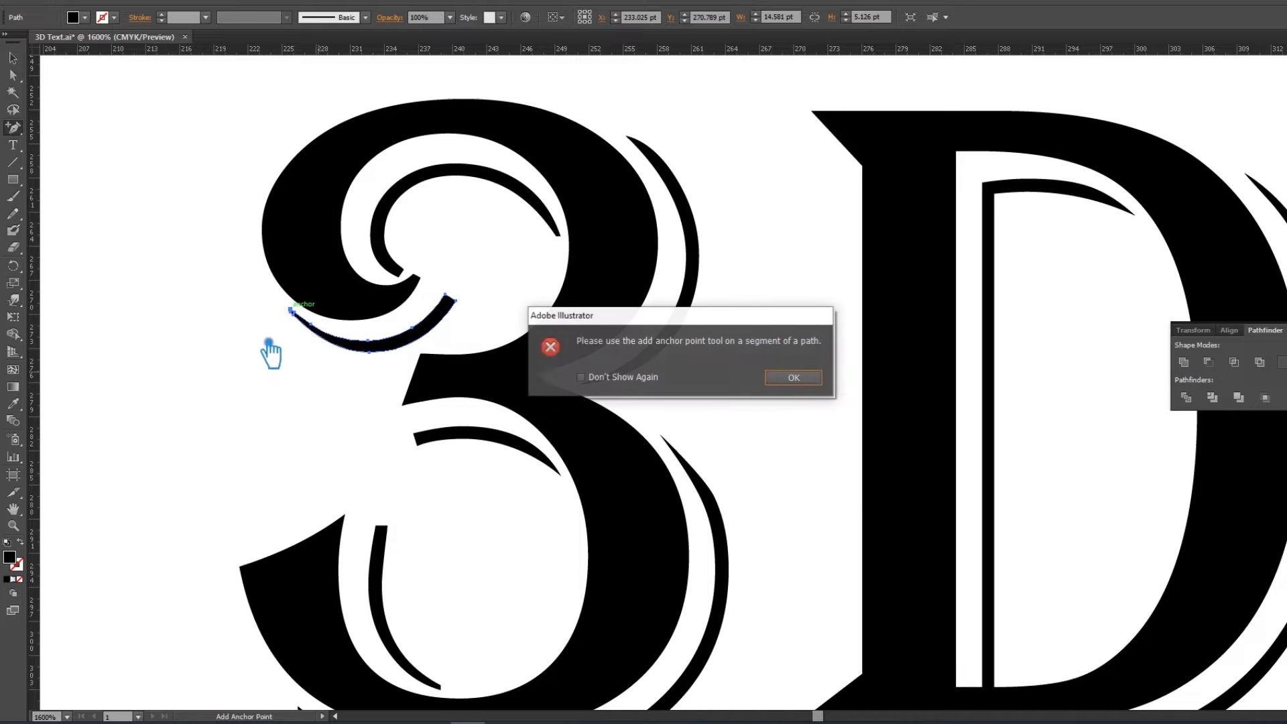
click(807, 380)
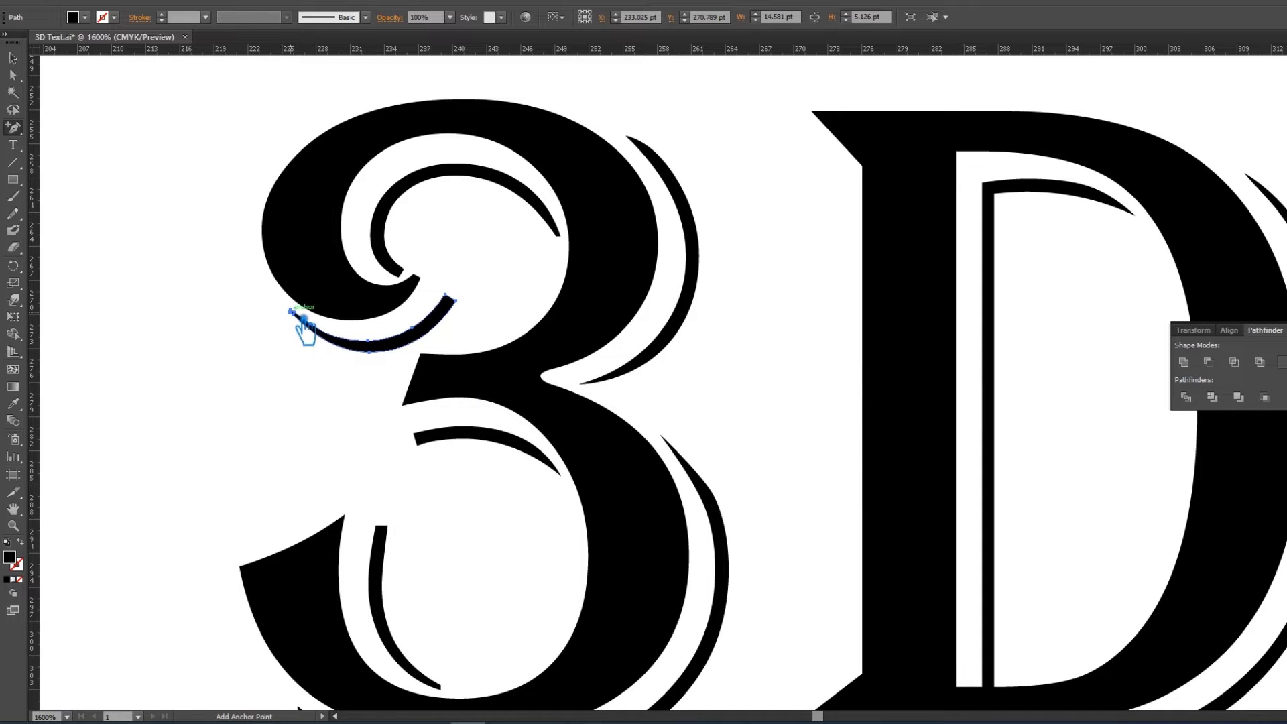
key(minus)
click(302, 325)
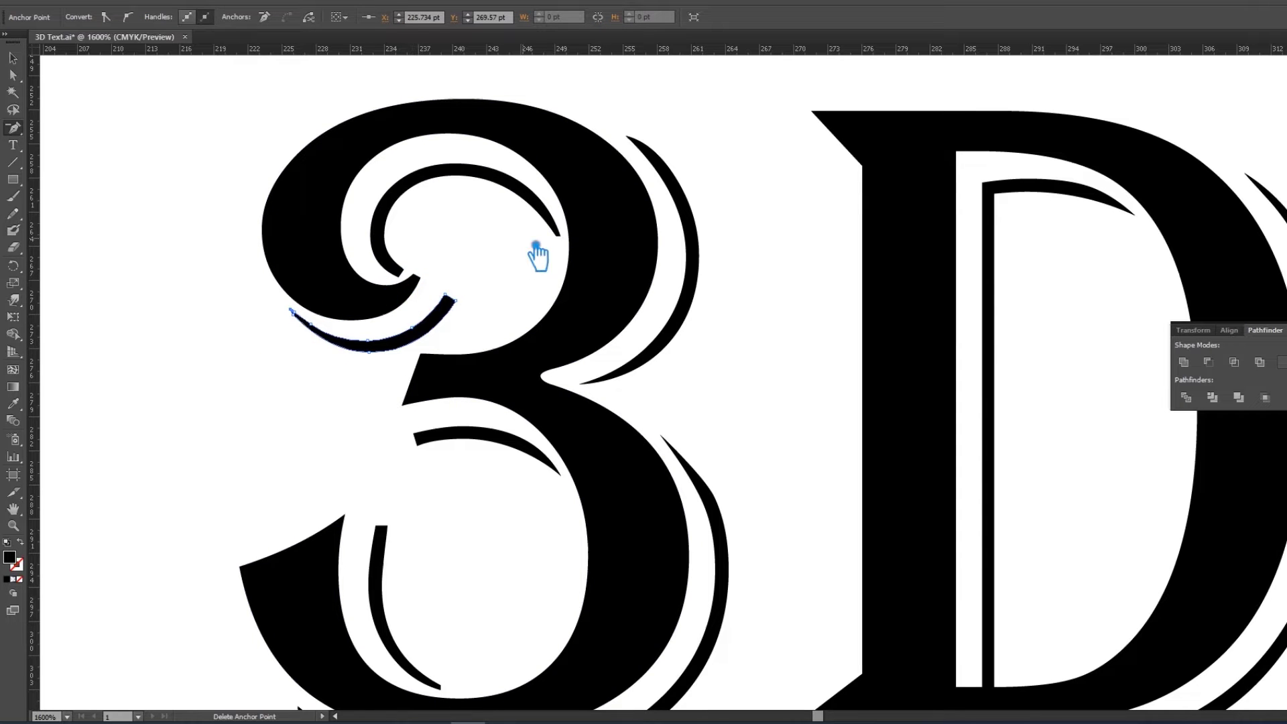
key(a)
Delete the bottom anchor of the lower-left inner curve and pull its end down-right
click(473, 435)
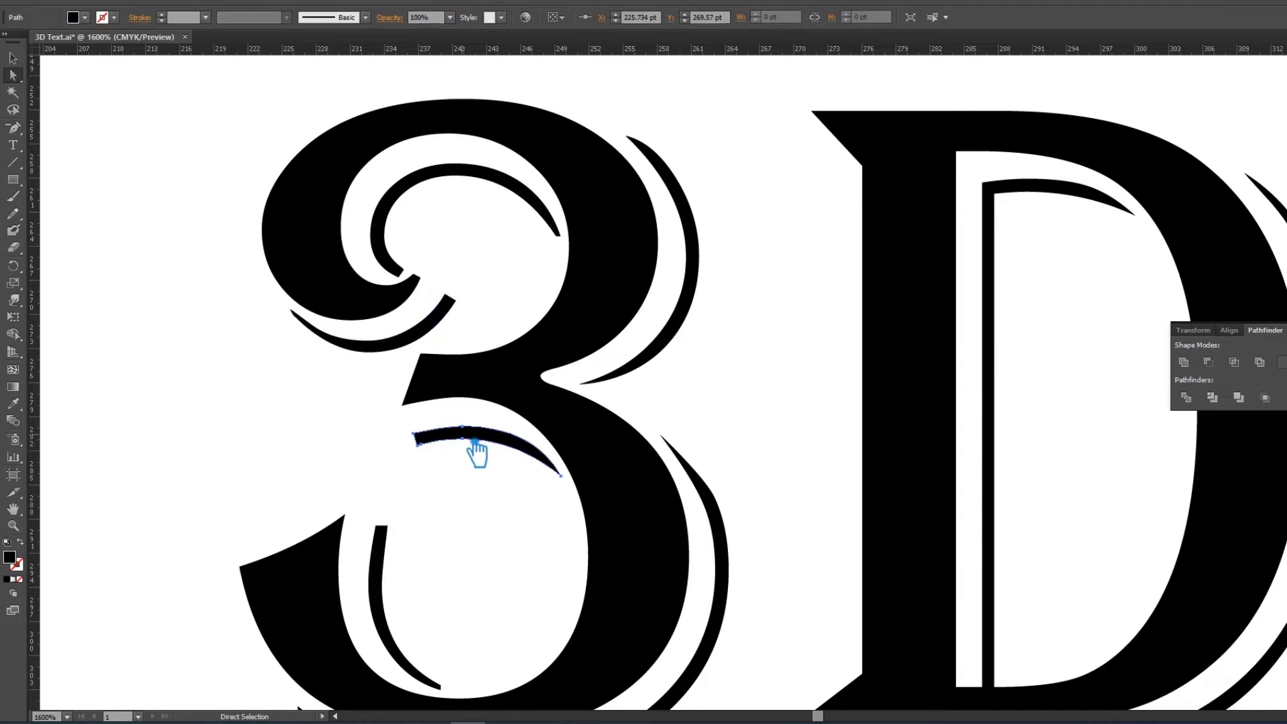
click(386, 593)
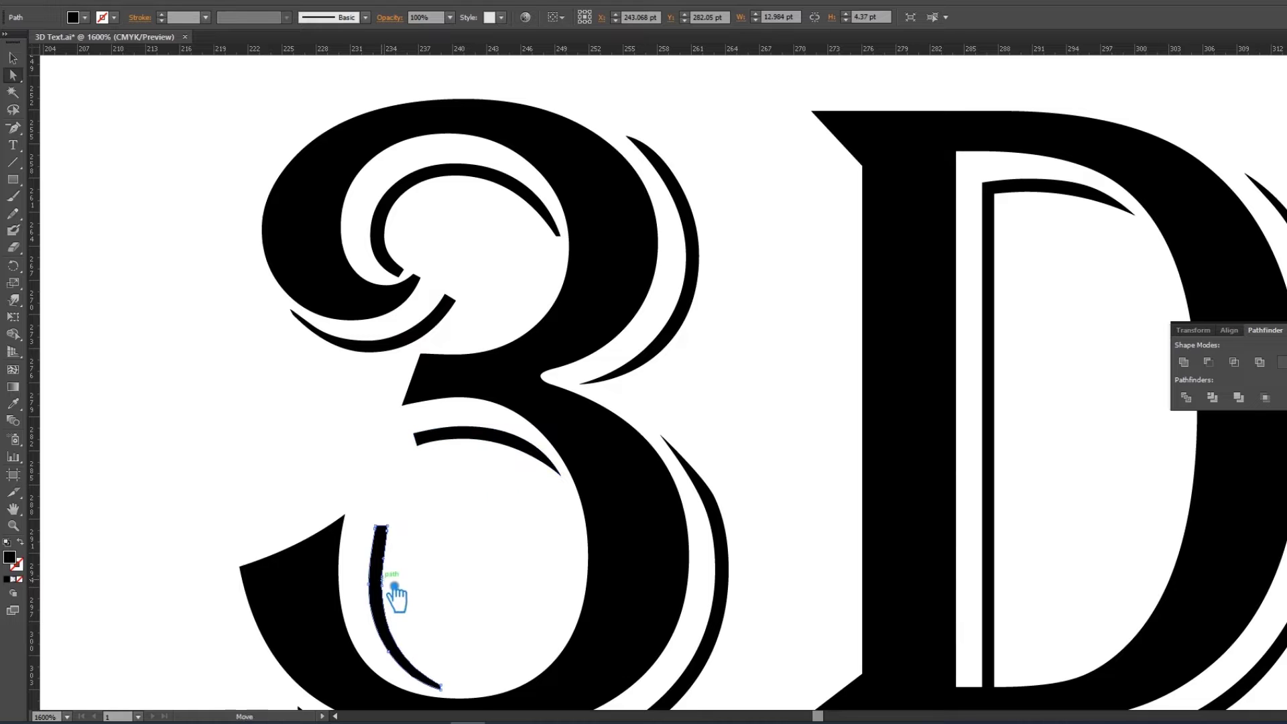
key(p)
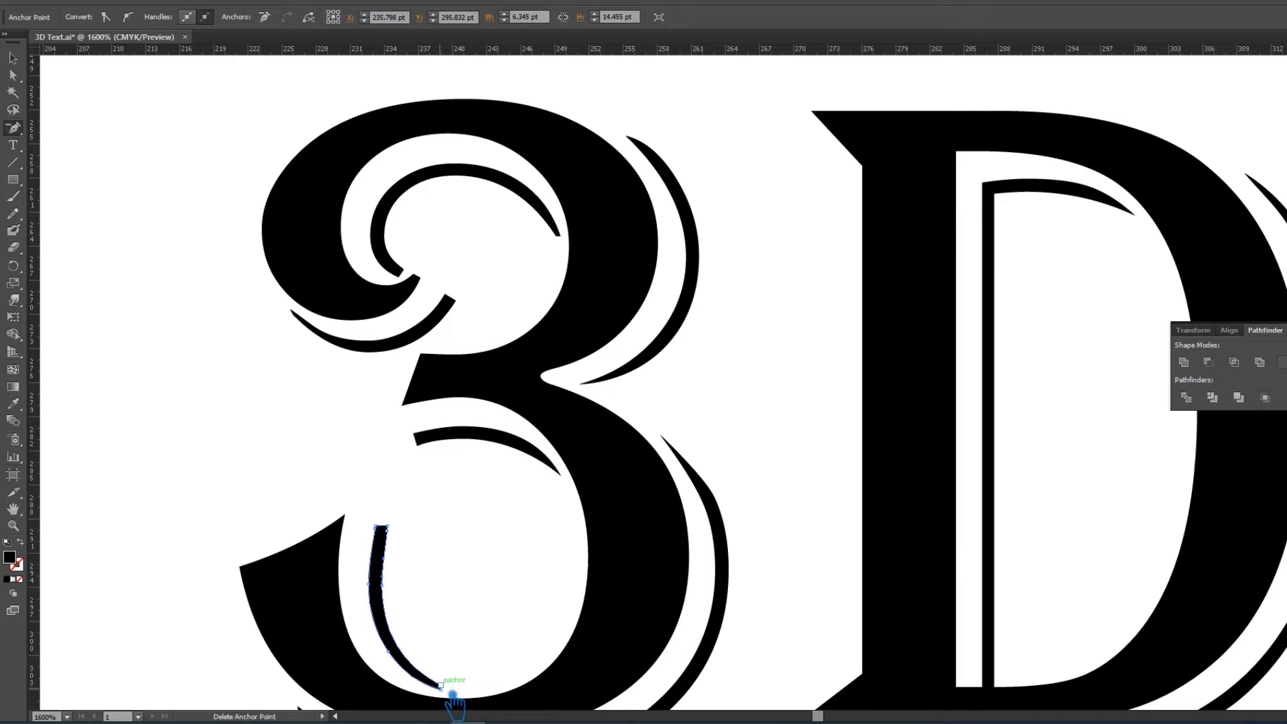
click(452, 697)
key(a)
drag(416, 681, 423, 690)
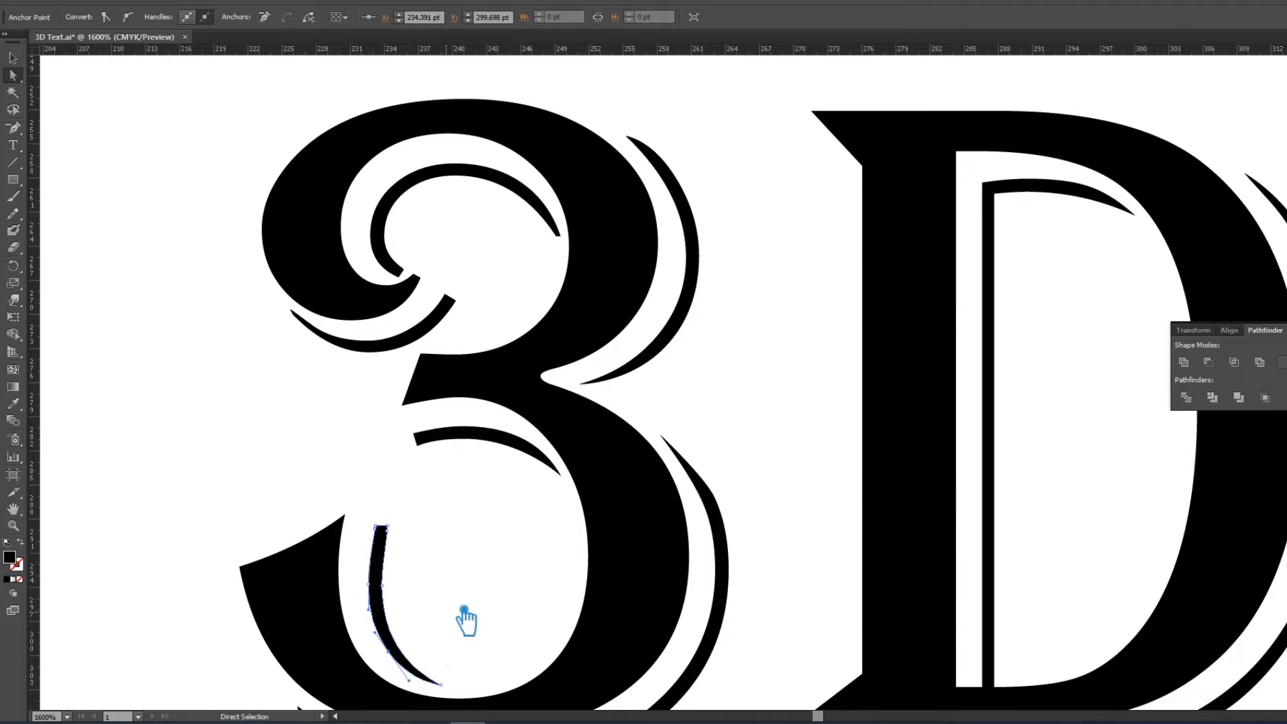
click(453, 633)
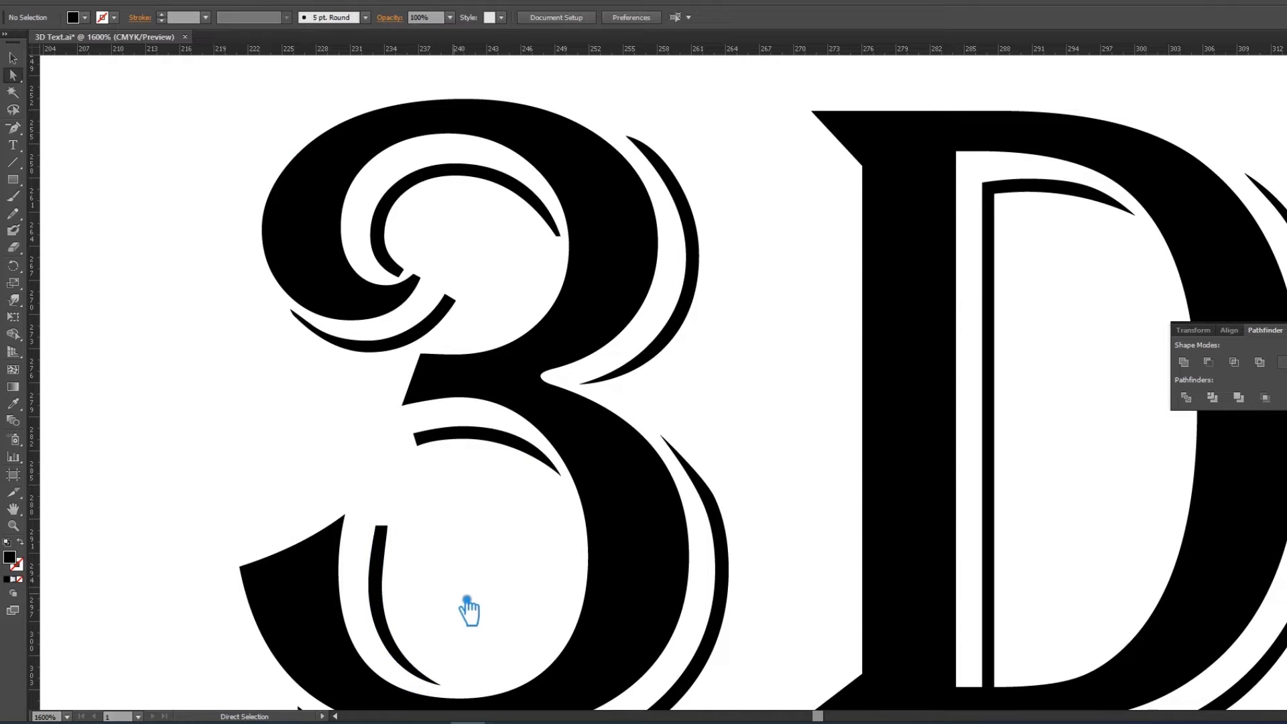
Remove an extra anchor from the curved stroke under the top bowl and smooth its handle
click(340, 348)
key(p)
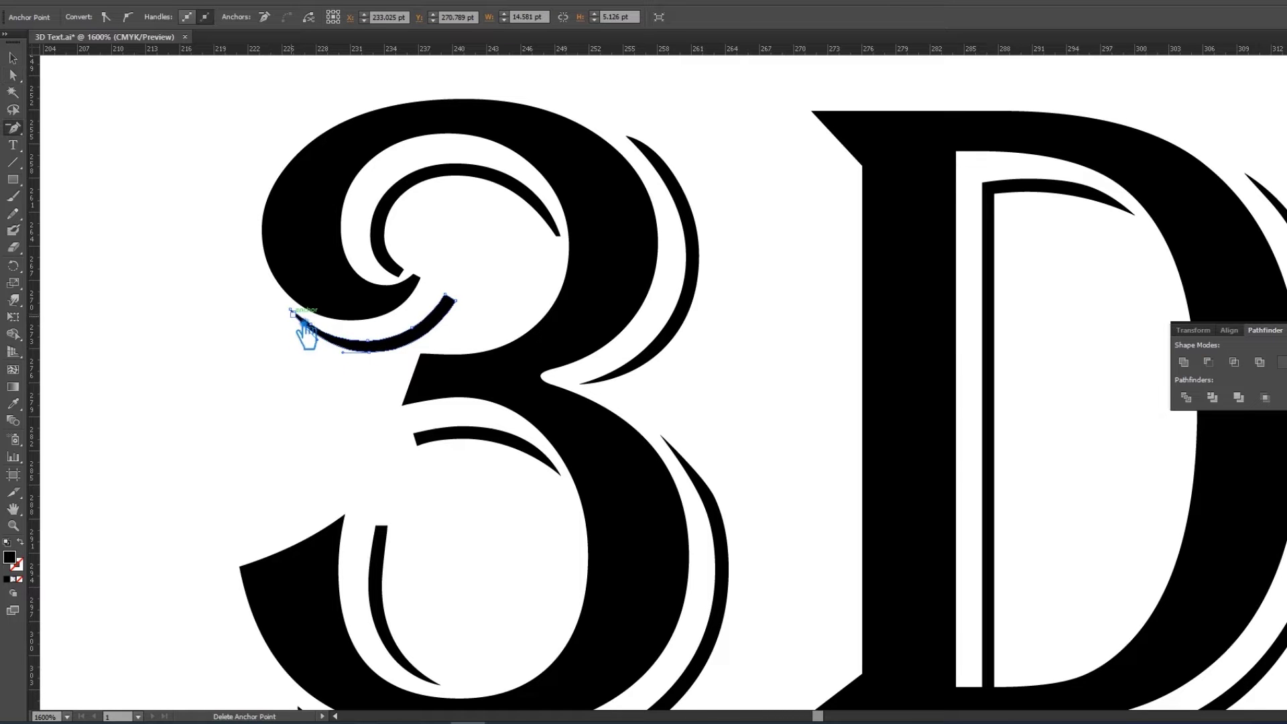
ctrl+click(303, 324)
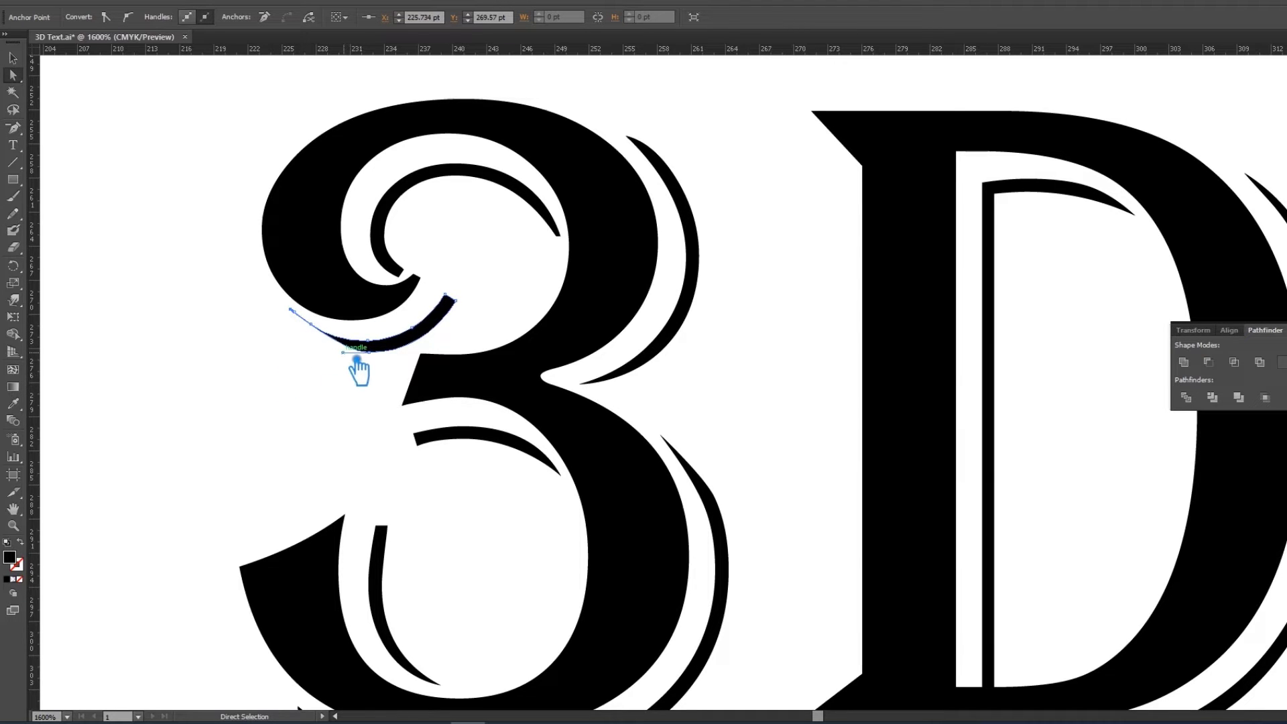
drag(359, 360, 337, 361)
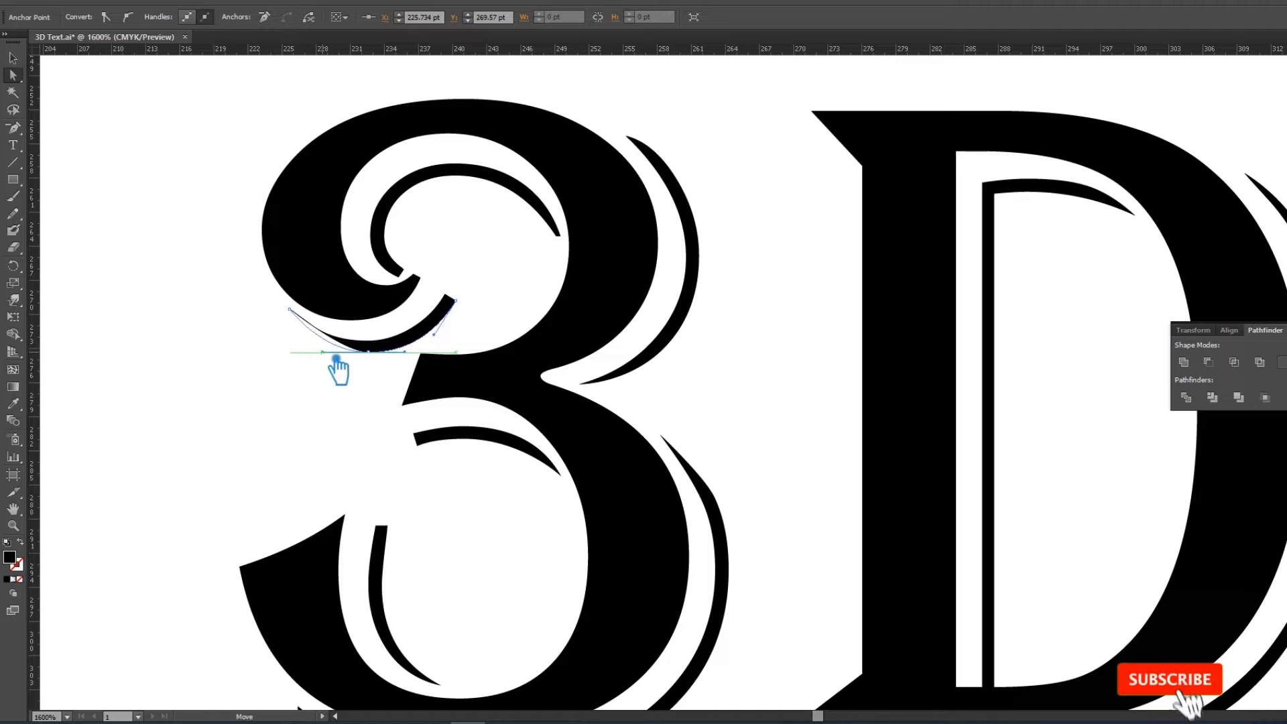
click(243, 386)
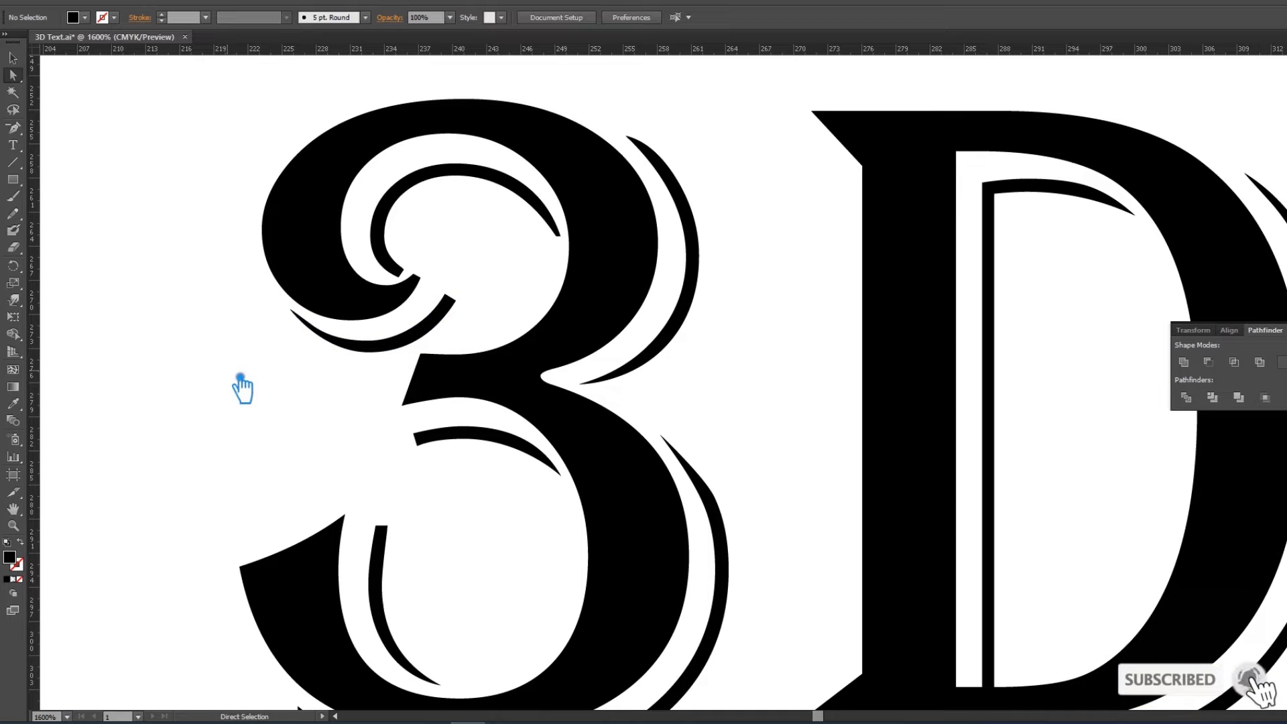
Remove an extra anchor near the top inner arc's tip and smooth the arc
click(553, 228)
key(minus)
ctrl+click(562, 238)
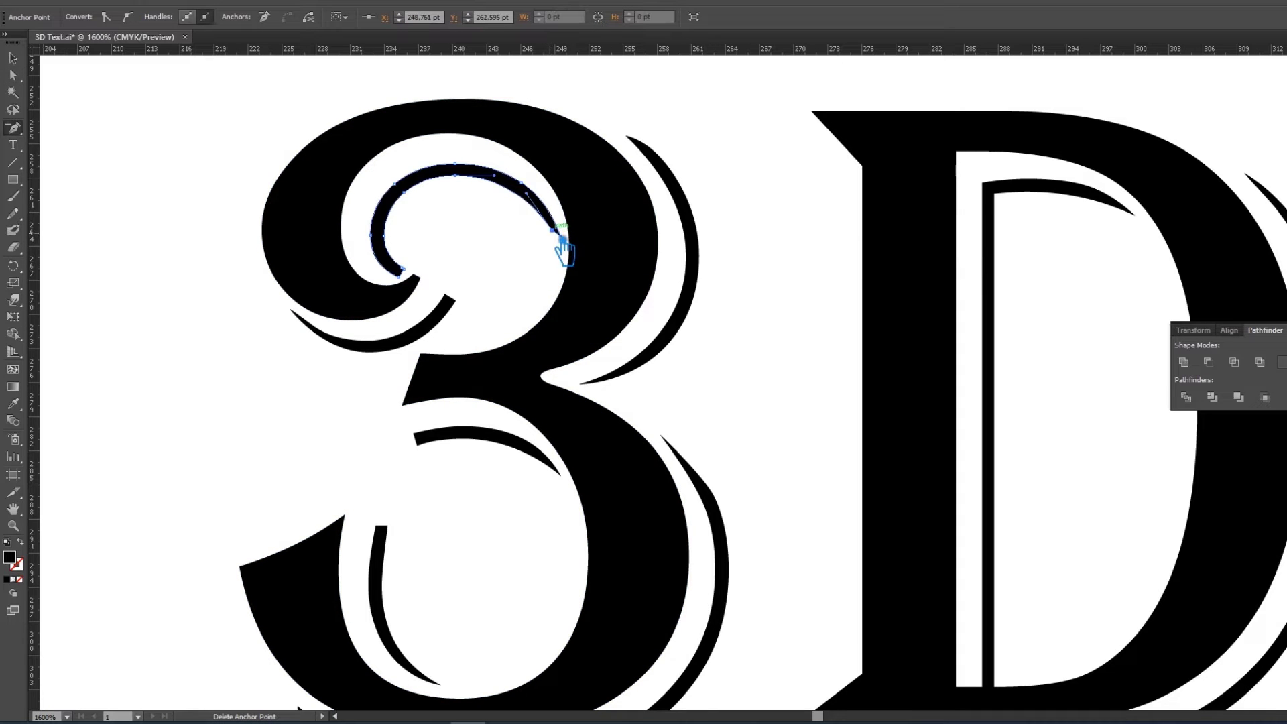
click(561, 238)
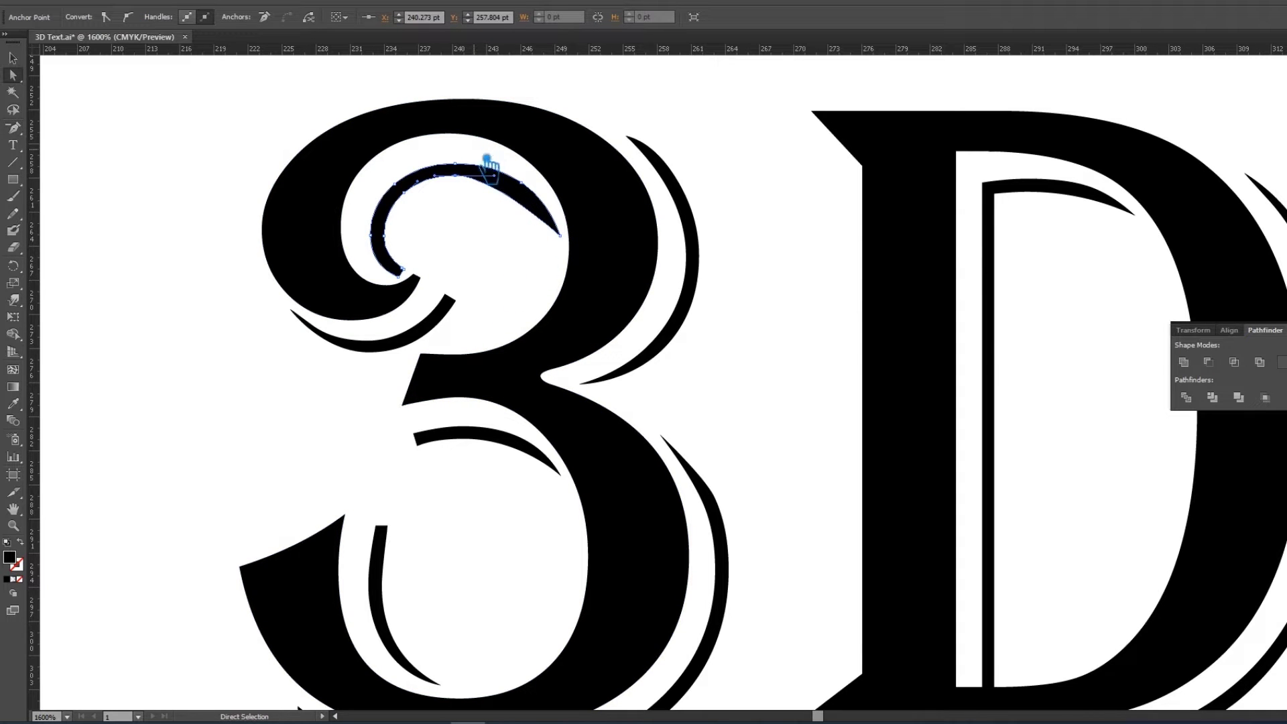
drag(507, 181, 532, 181)
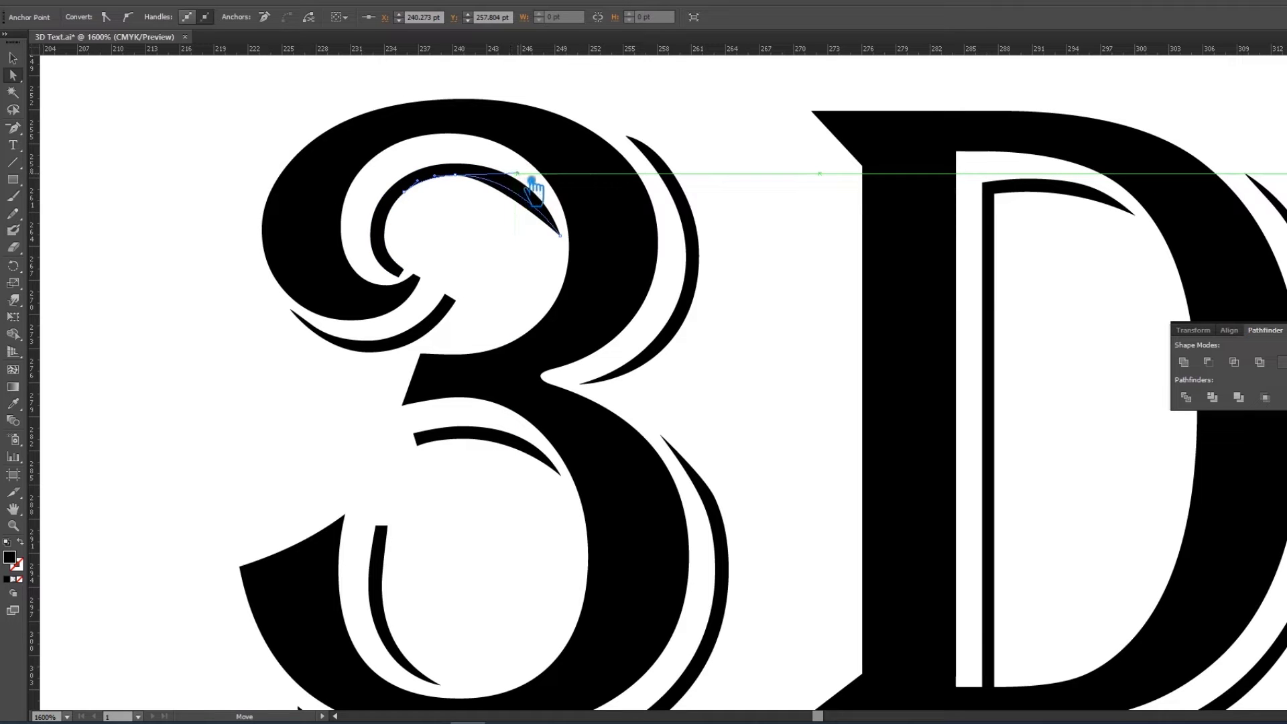
click(532, 194)
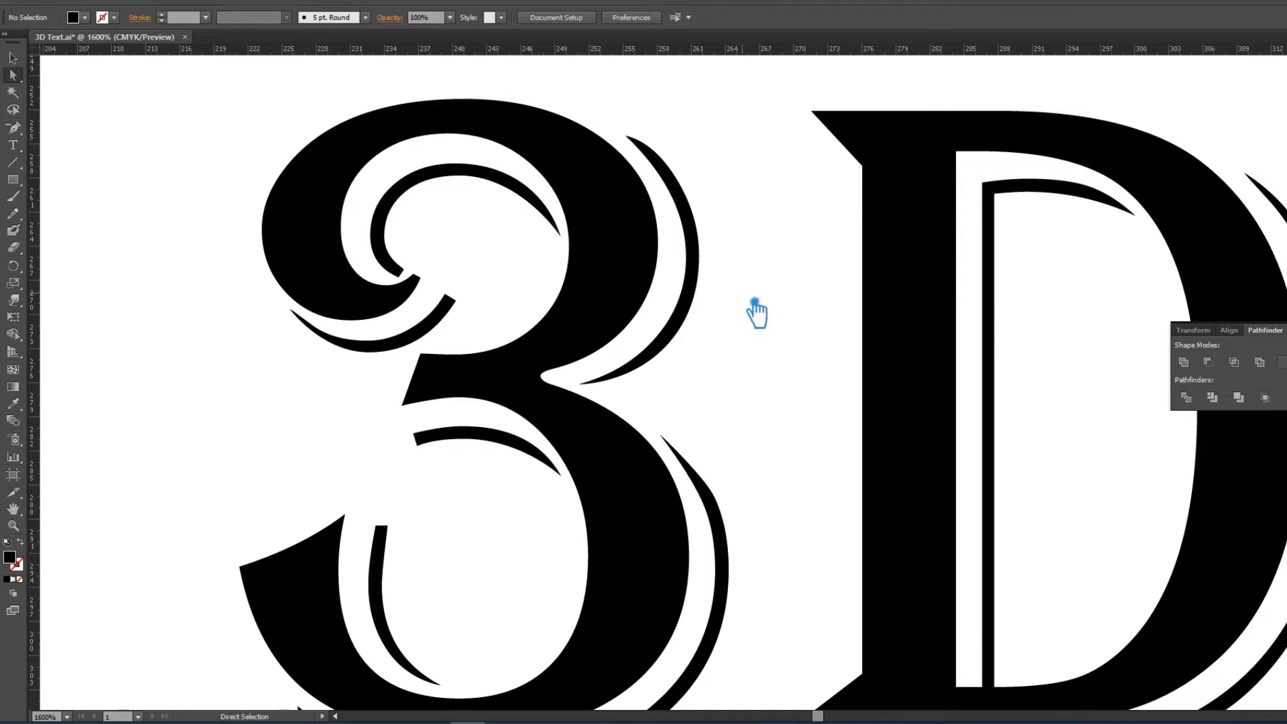
Delete an anchor on the shadow below the 3 and pull its bottom handle left
scroll(744, 432, down, 5)
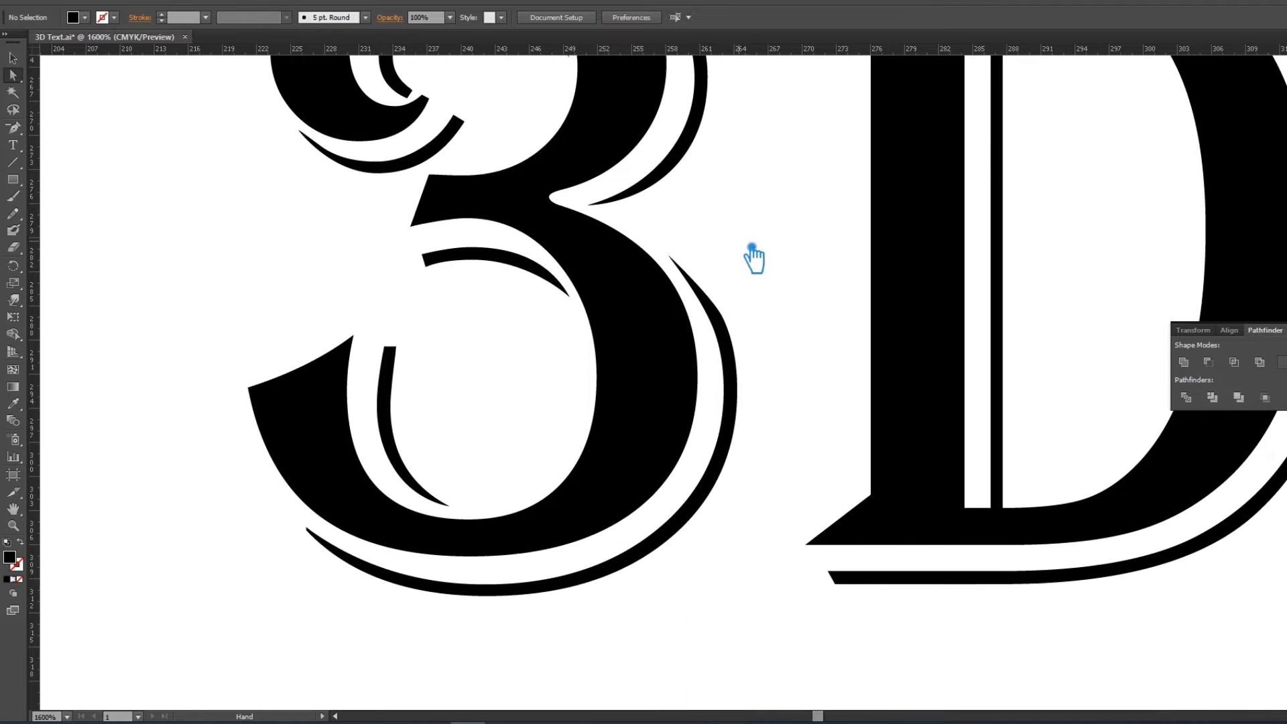
click(373, 577)
key(p)
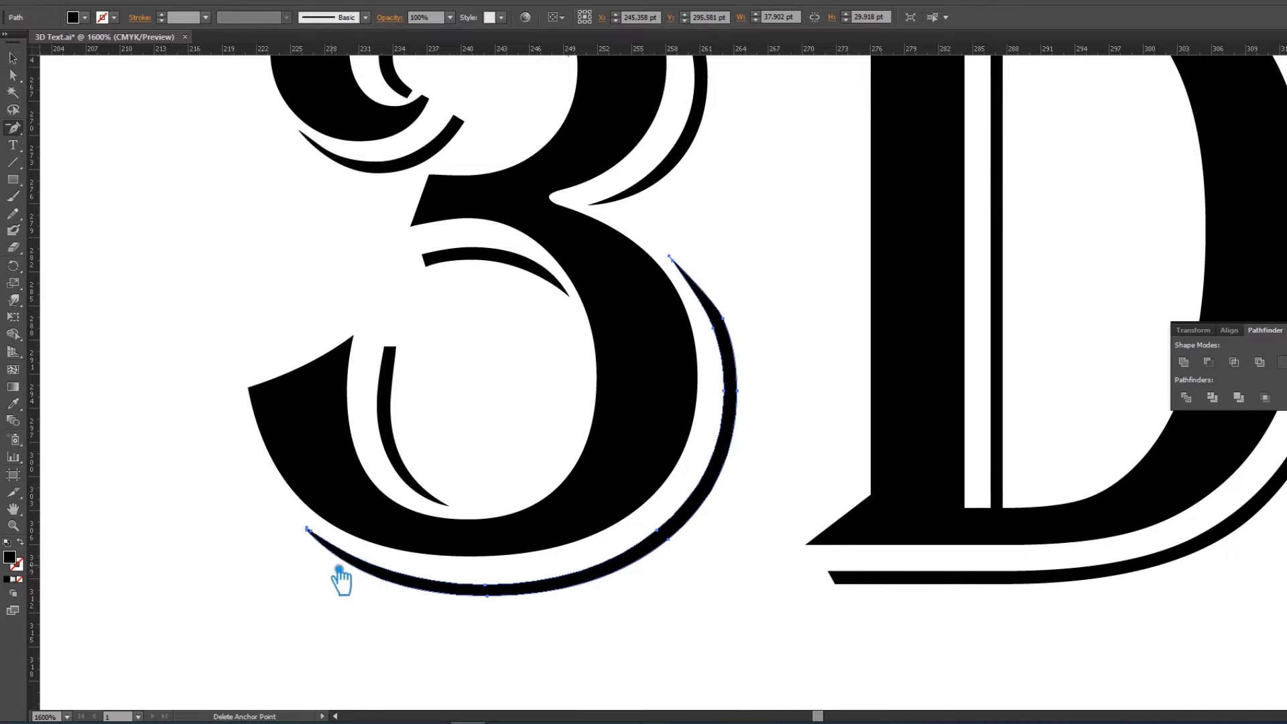
click(317, 539)
key(ctrl)
drag(420, 604, 369, 600)
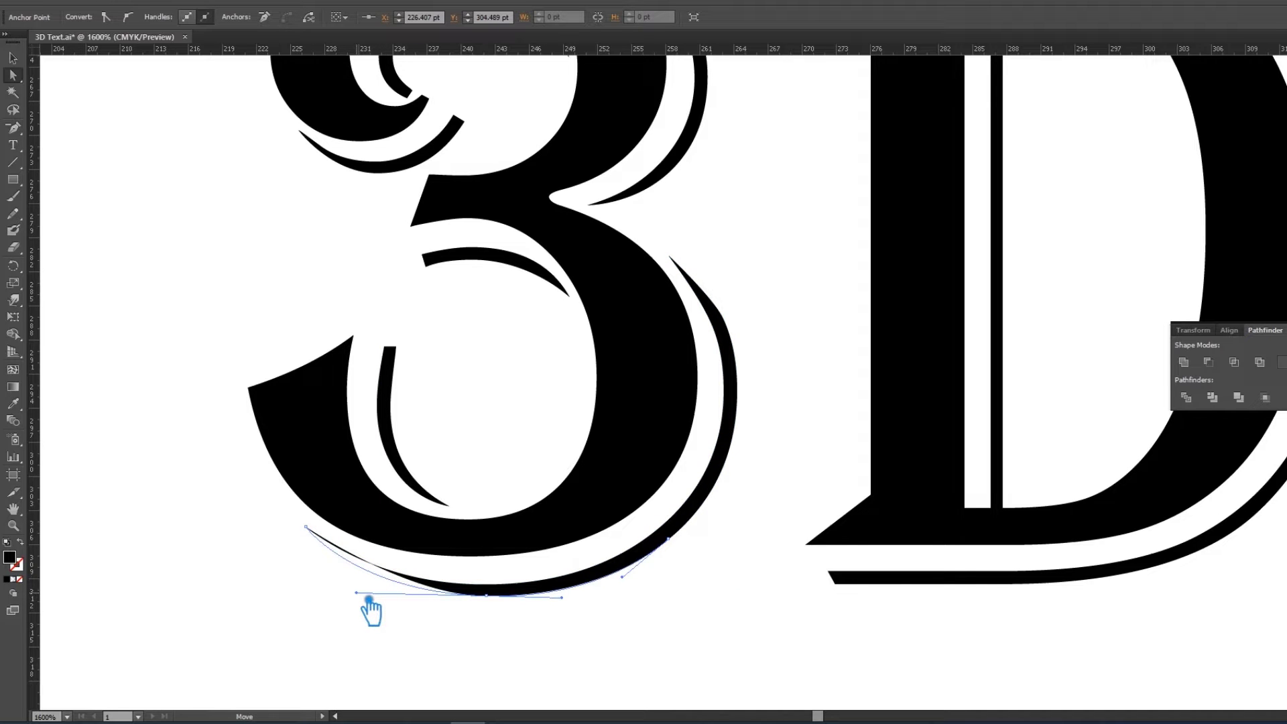
click(303, 612)
Smooth the upper end of the shadow curve along the 3's right side
key(ctrl+minus)
key(ctrl+minus)
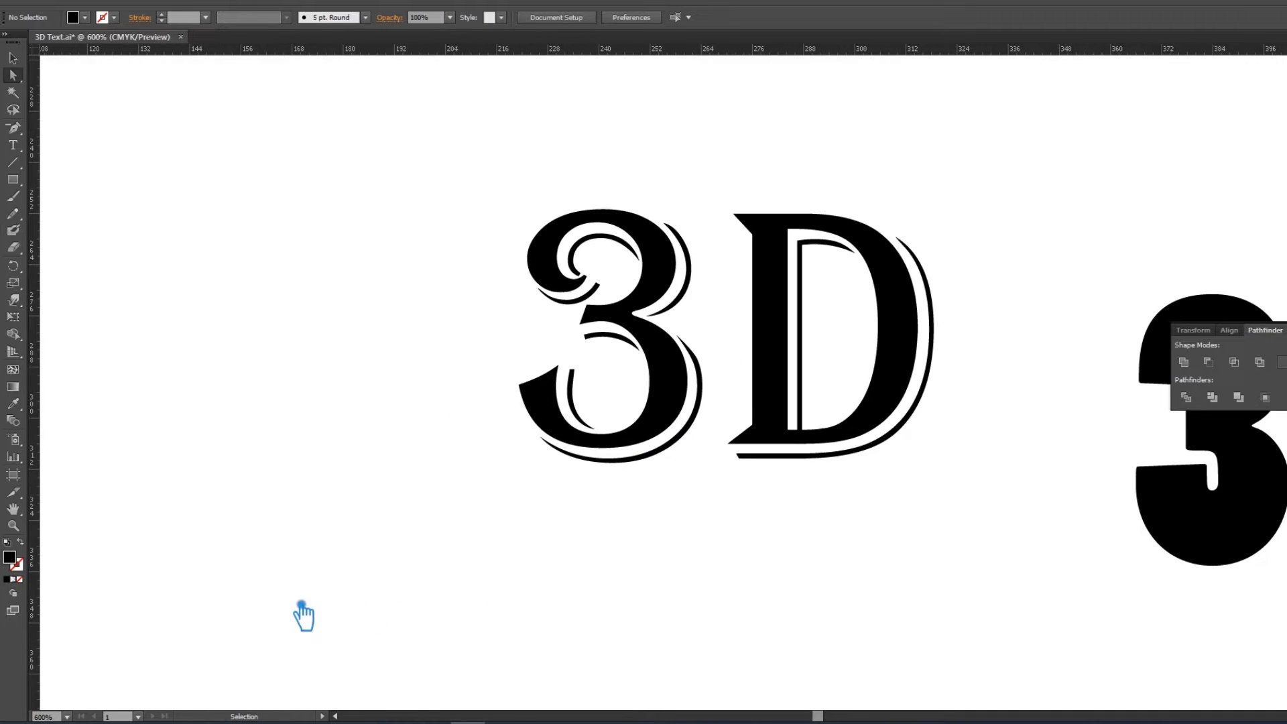
scroll(445, 563, right, 2)
scroll(659, 387, up, 1)
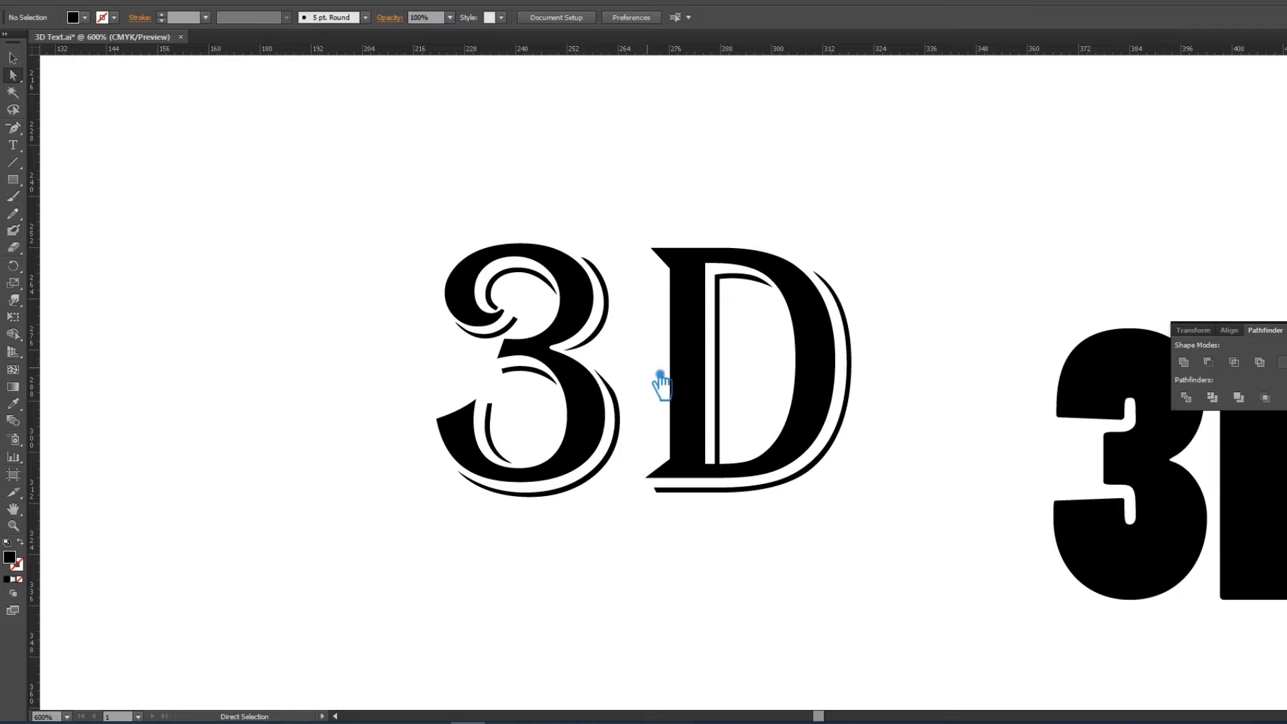
key(ctrl+plus)
key(ctrl+plus)
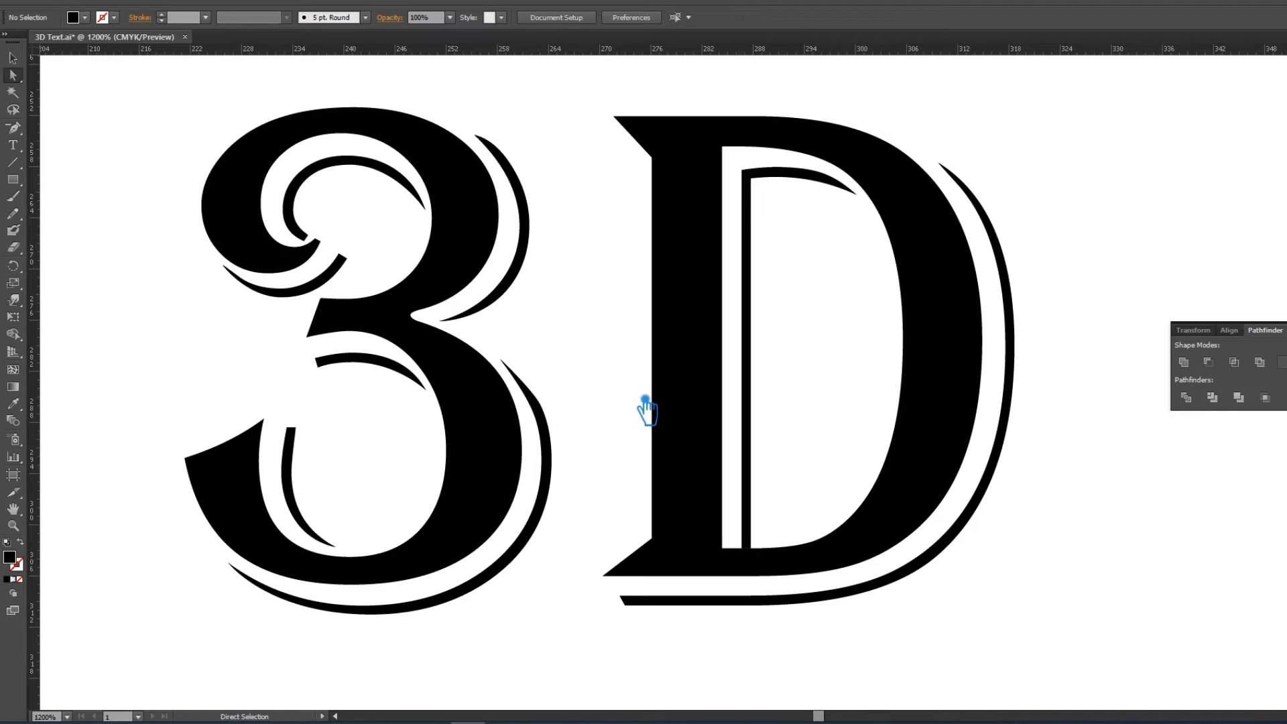
click(548, 427)
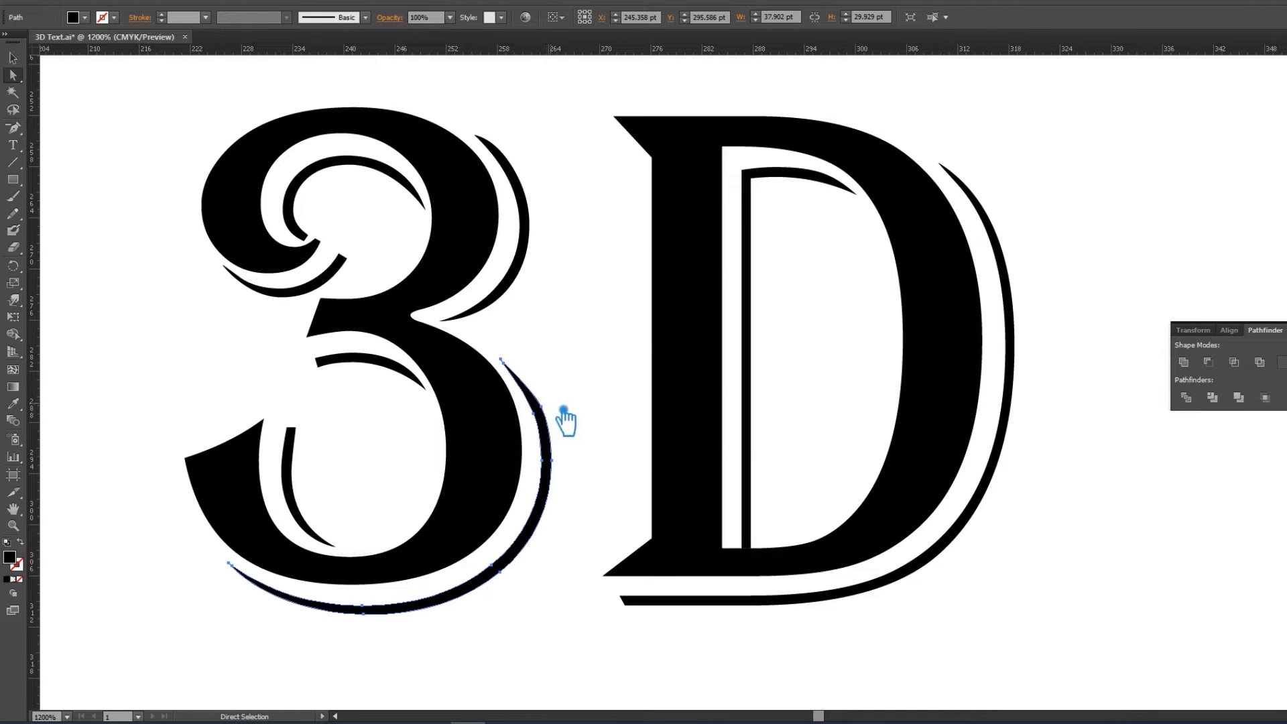
click(554, 406)
drag(548, 398, 535, 379)
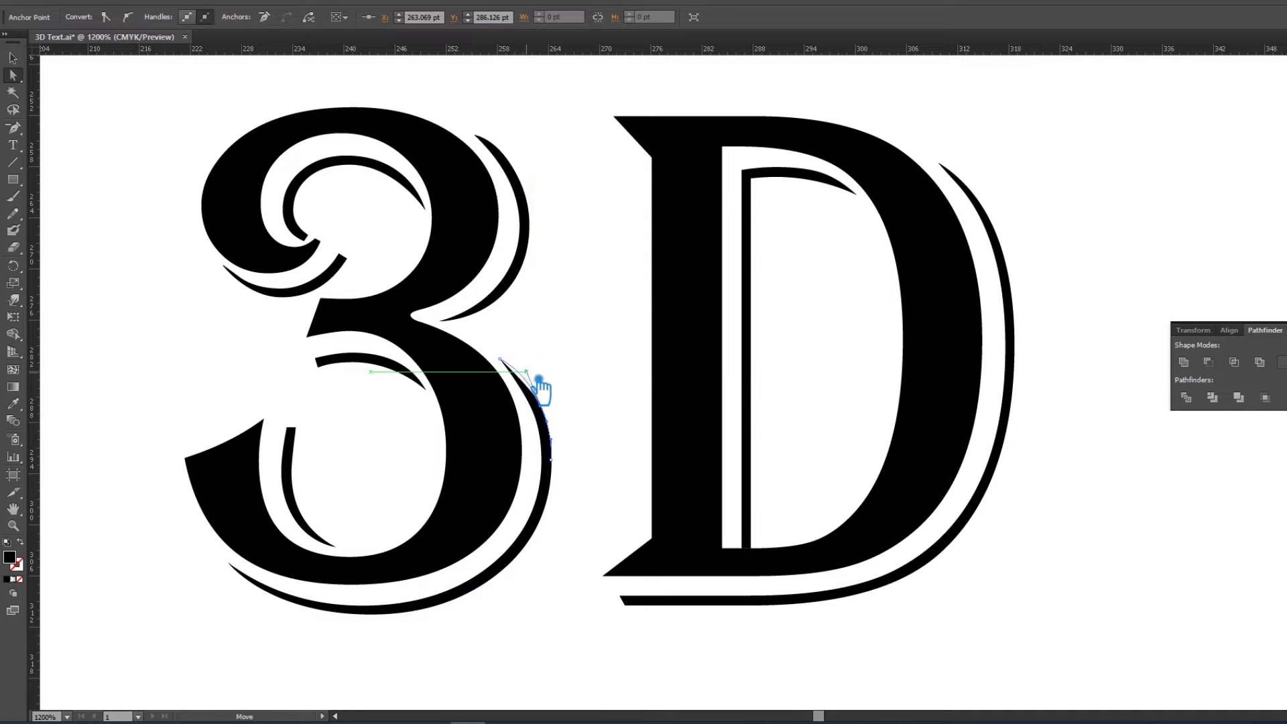
click(627, 368)
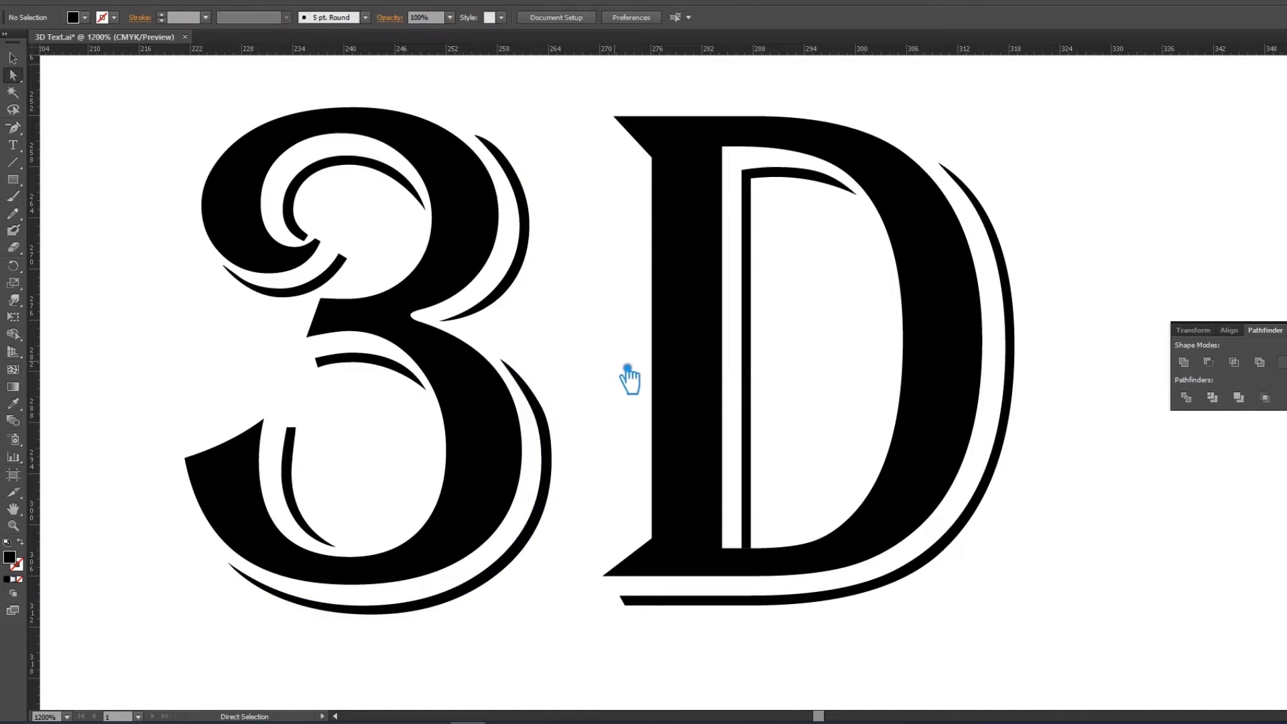
drag(565, 620, 524, 325)
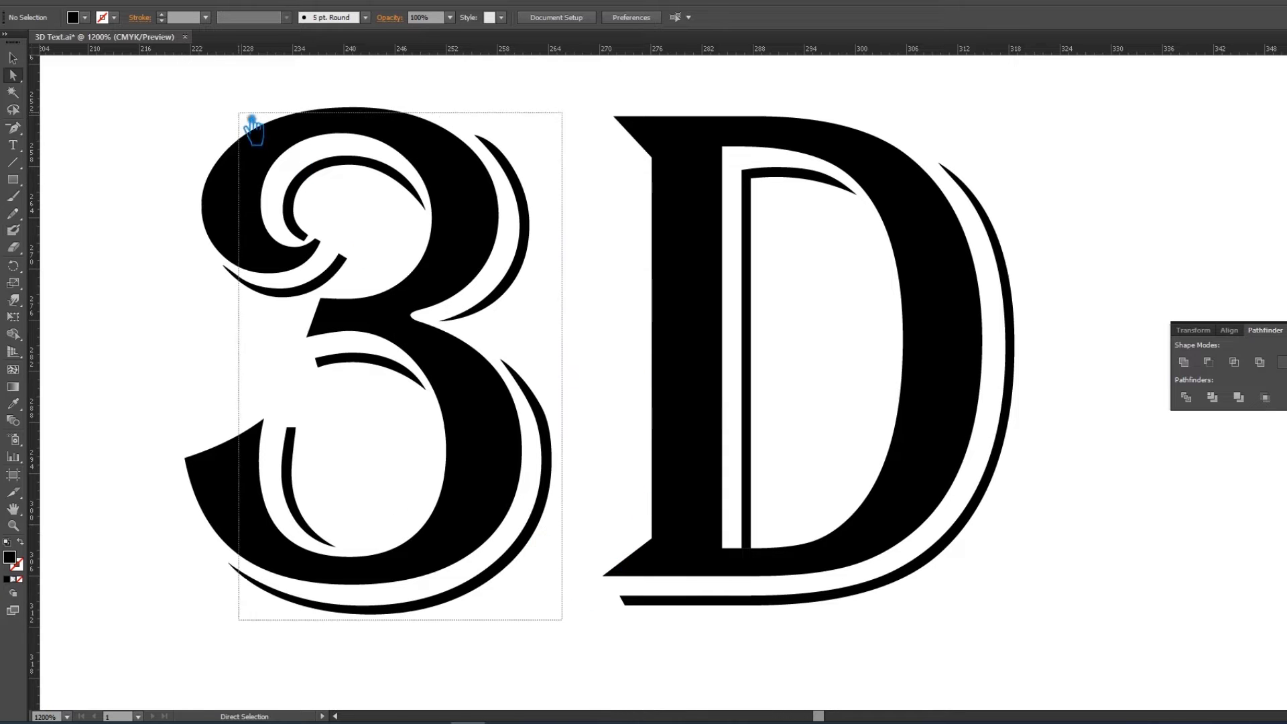
Group the 3 and D front shapes with Ctrl+G
click(462, 272)
shift+click(722, 399)
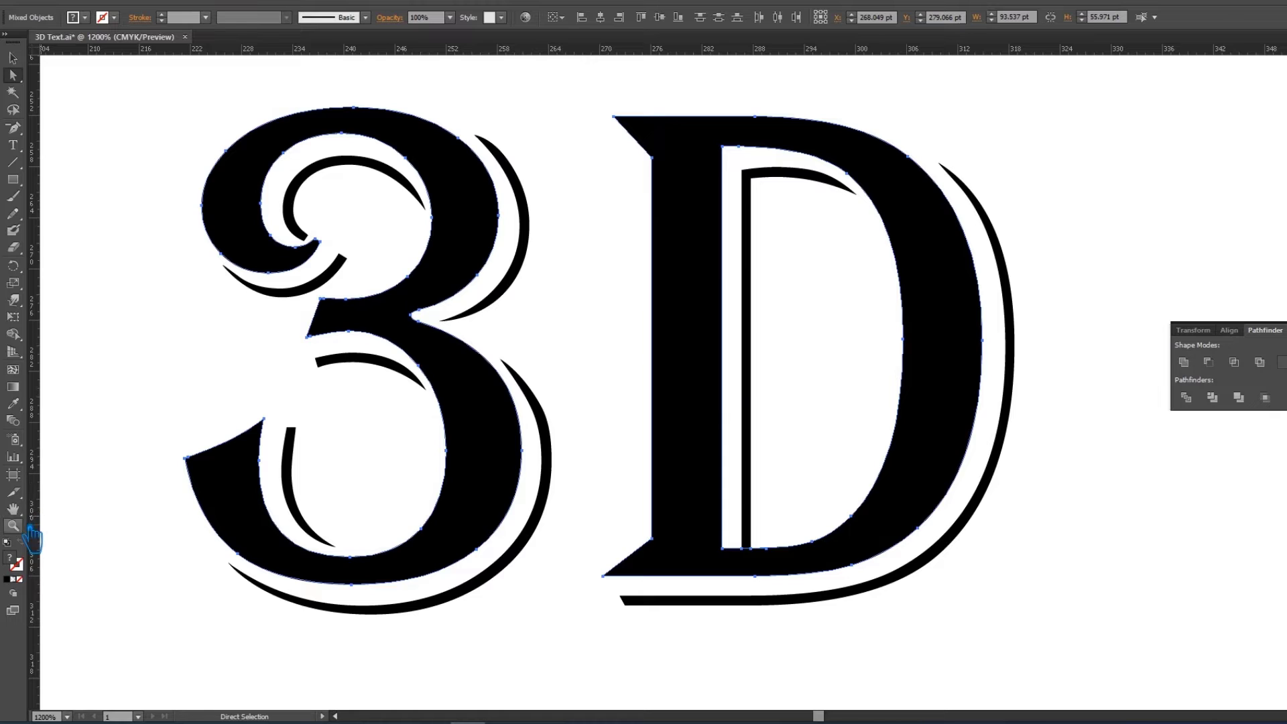
click(13, 59)
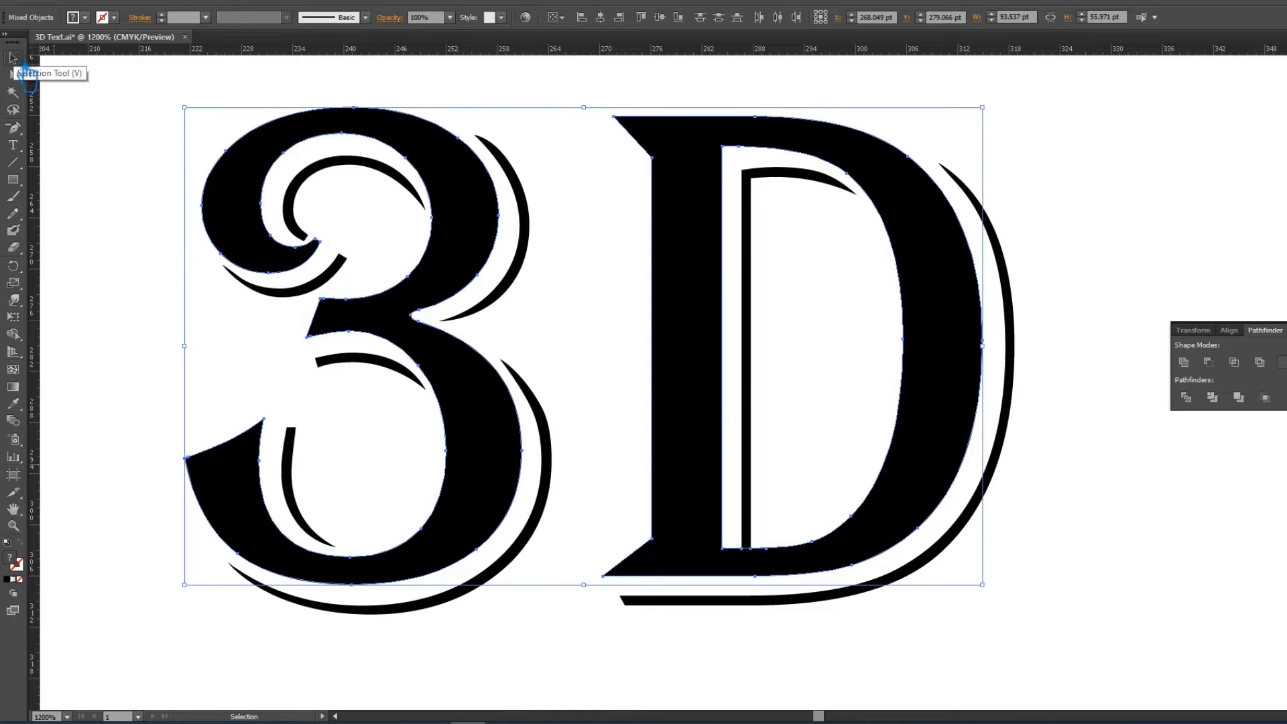
click(112, 221)
click(216, 224)
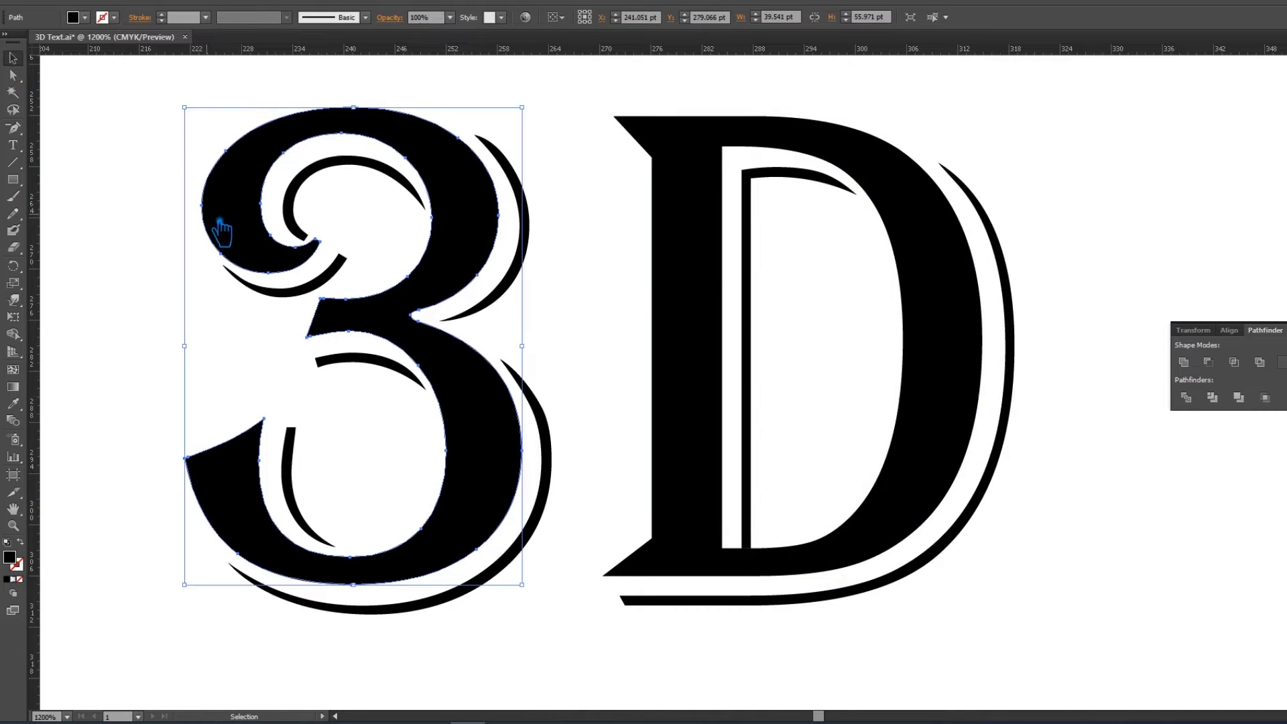
shift+click(958, 329)
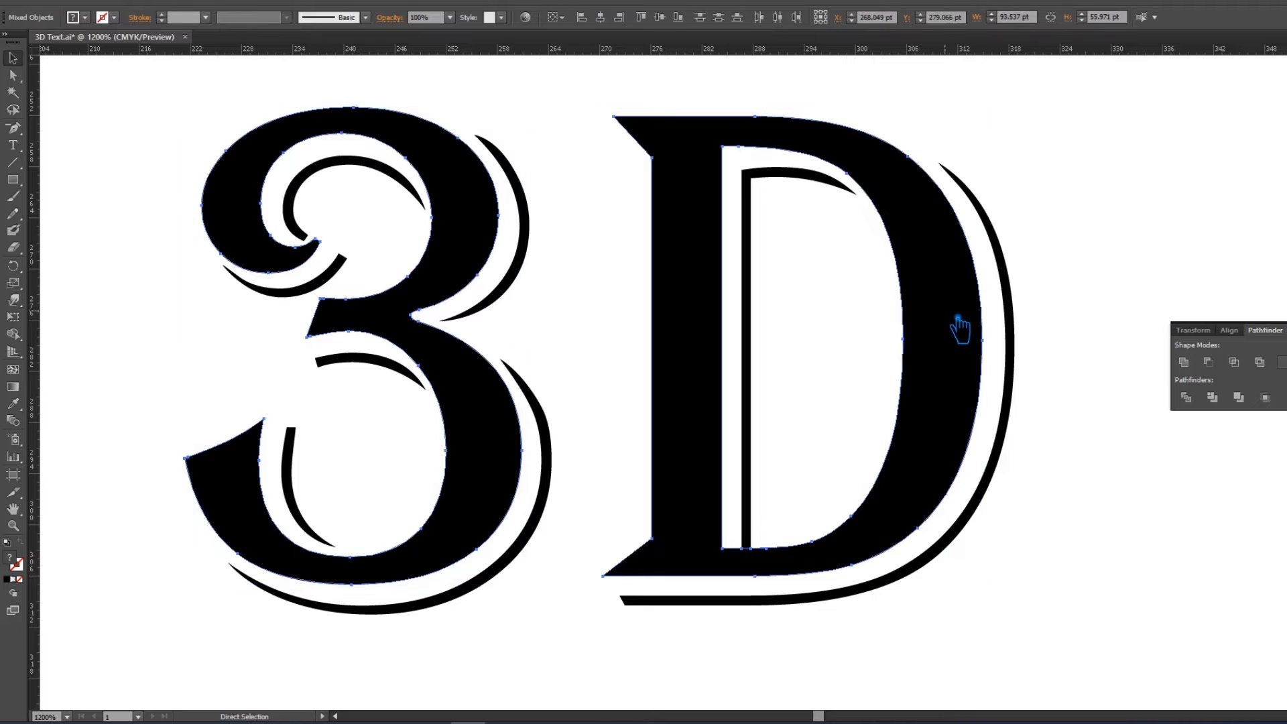
key(ctrl+g)
Fill the grouped front shapes with a brownish-orange colour from the Color Picker
click(15, 404)
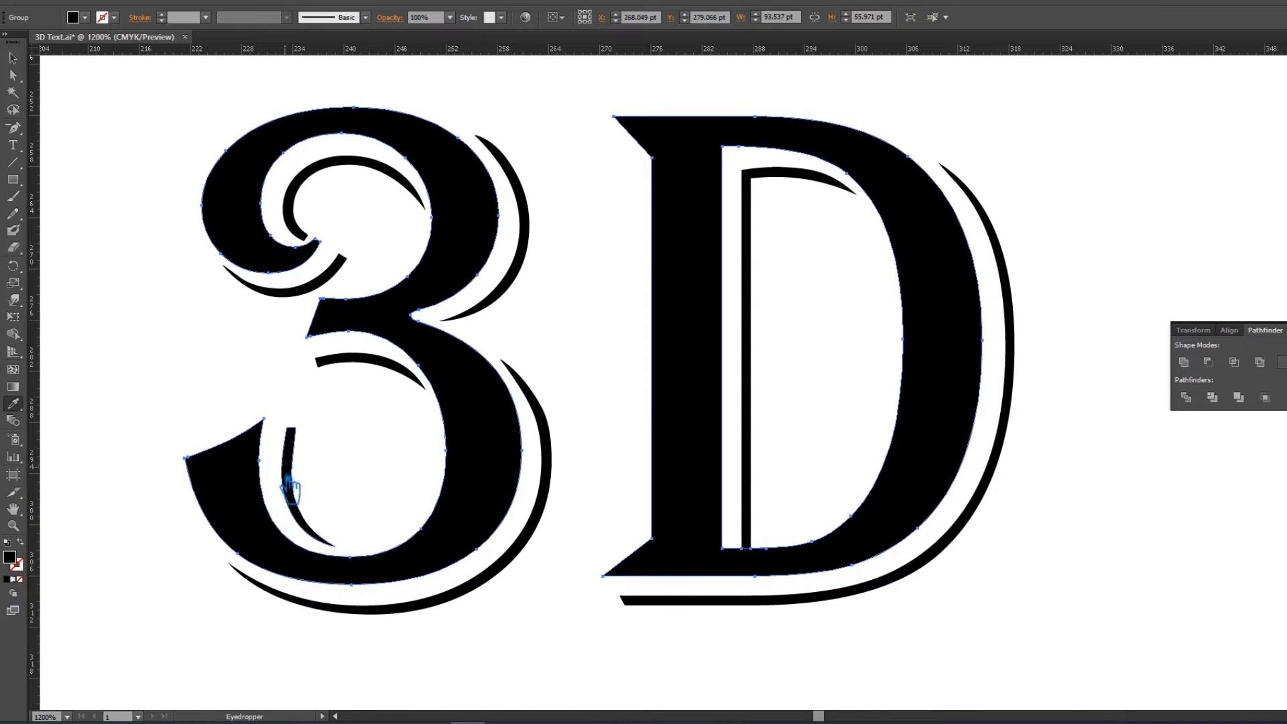
double_click(9, 557)
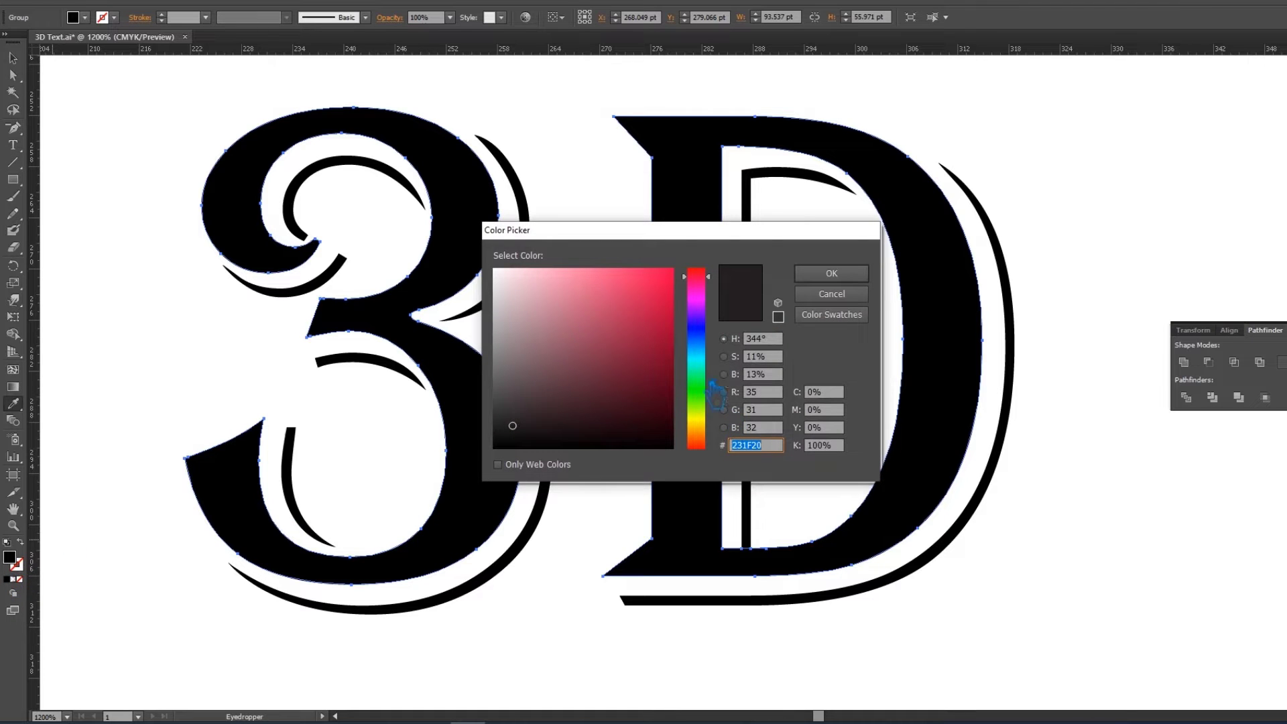
click(712, 417)
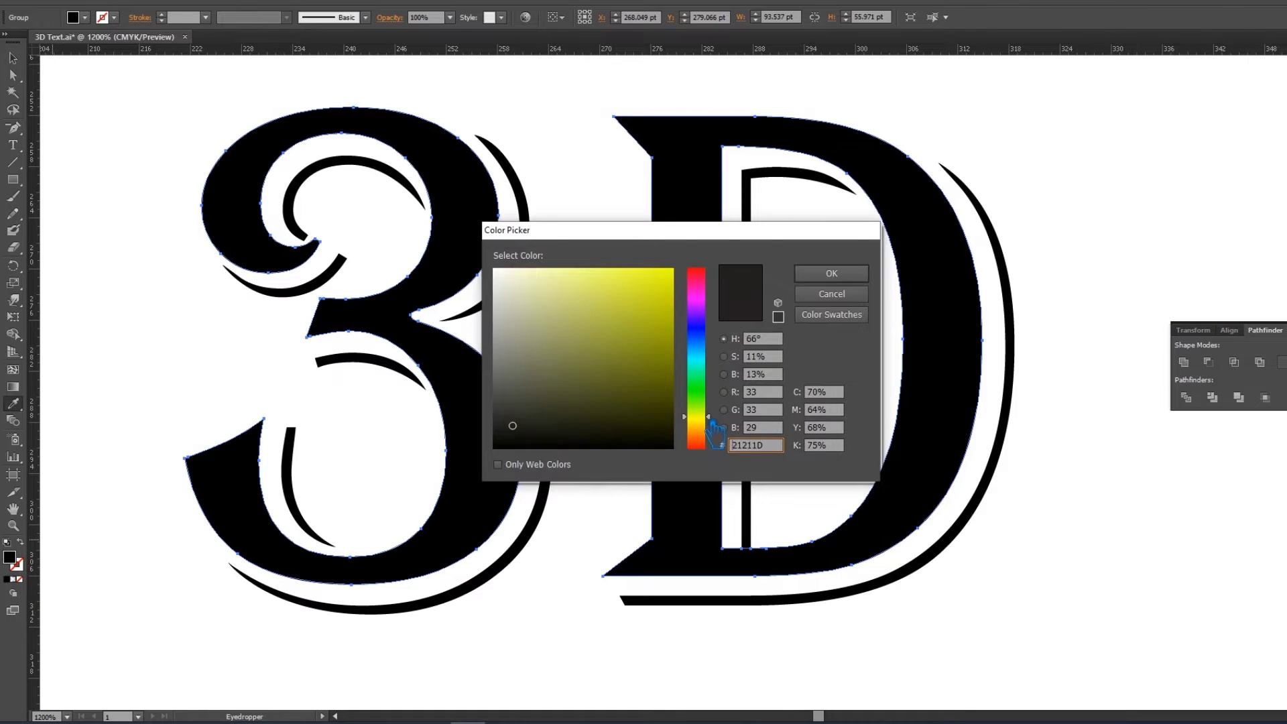
drag(713, 432, 713, 437)
click(603, 339)
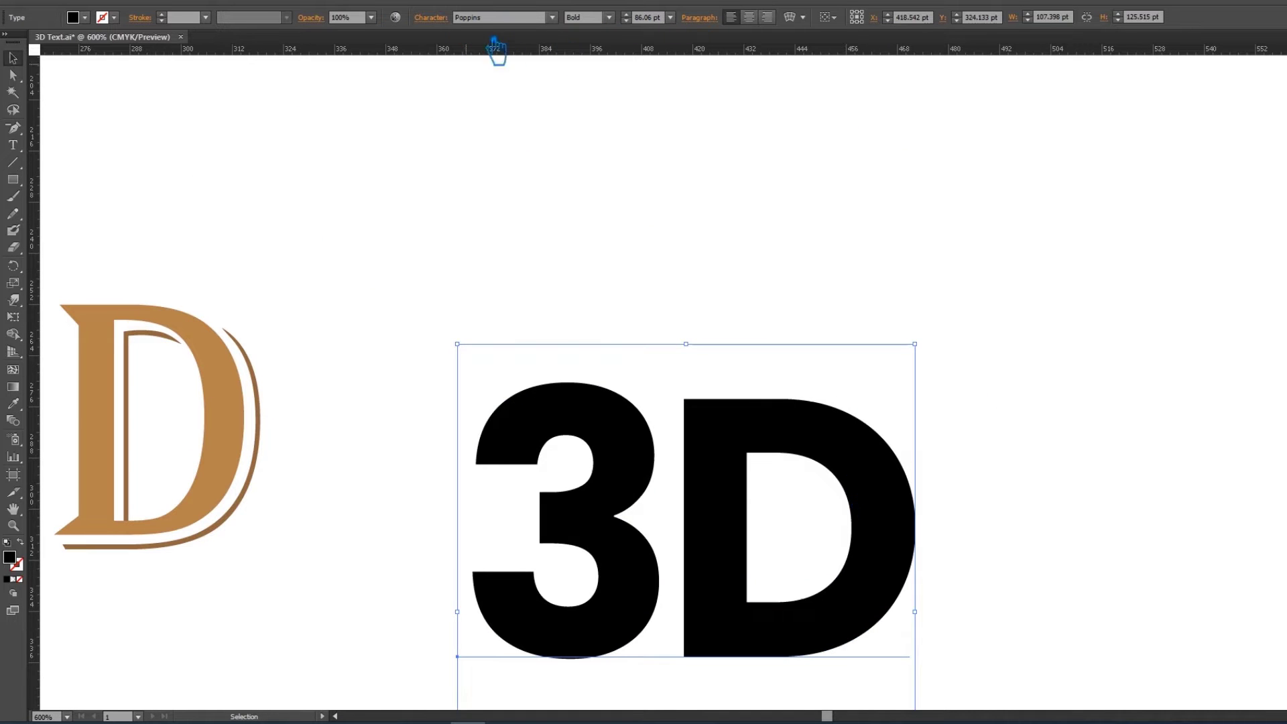
Tighten the bold 3D's tracking, undoing a premature outline conversion and a stray copy
click(437, 25)
click(437, 101)
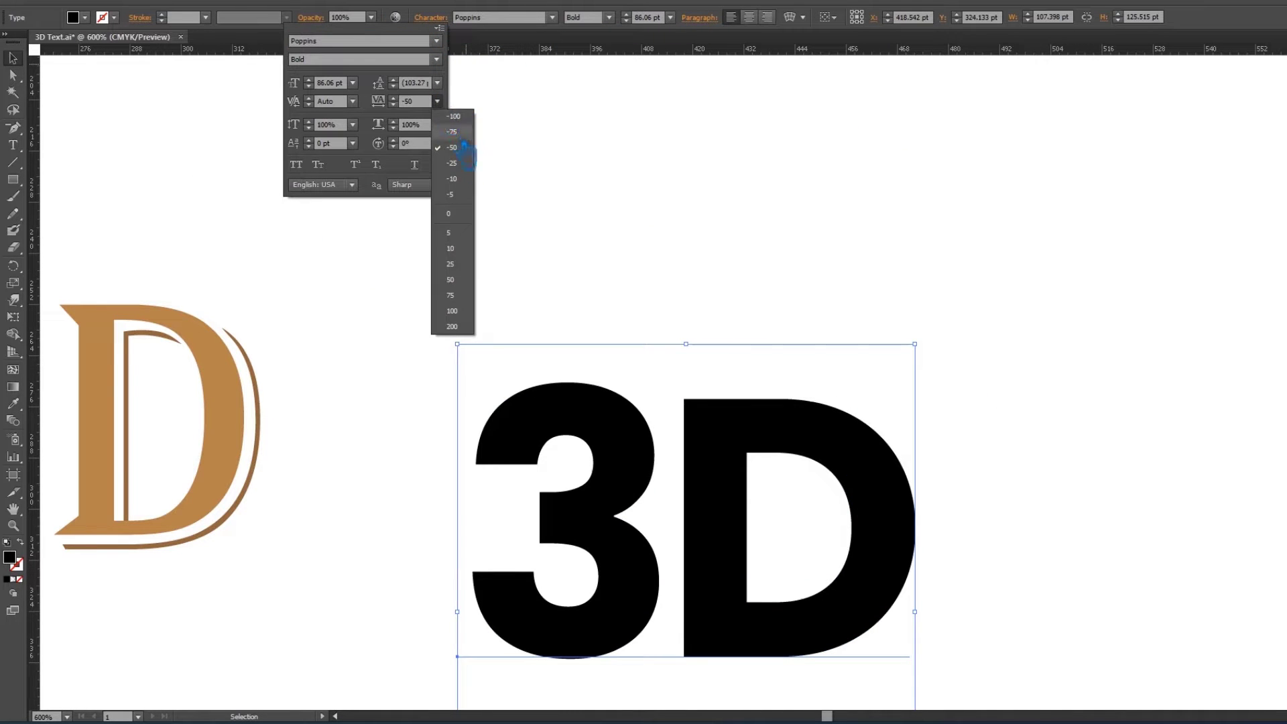
click(473, 167)
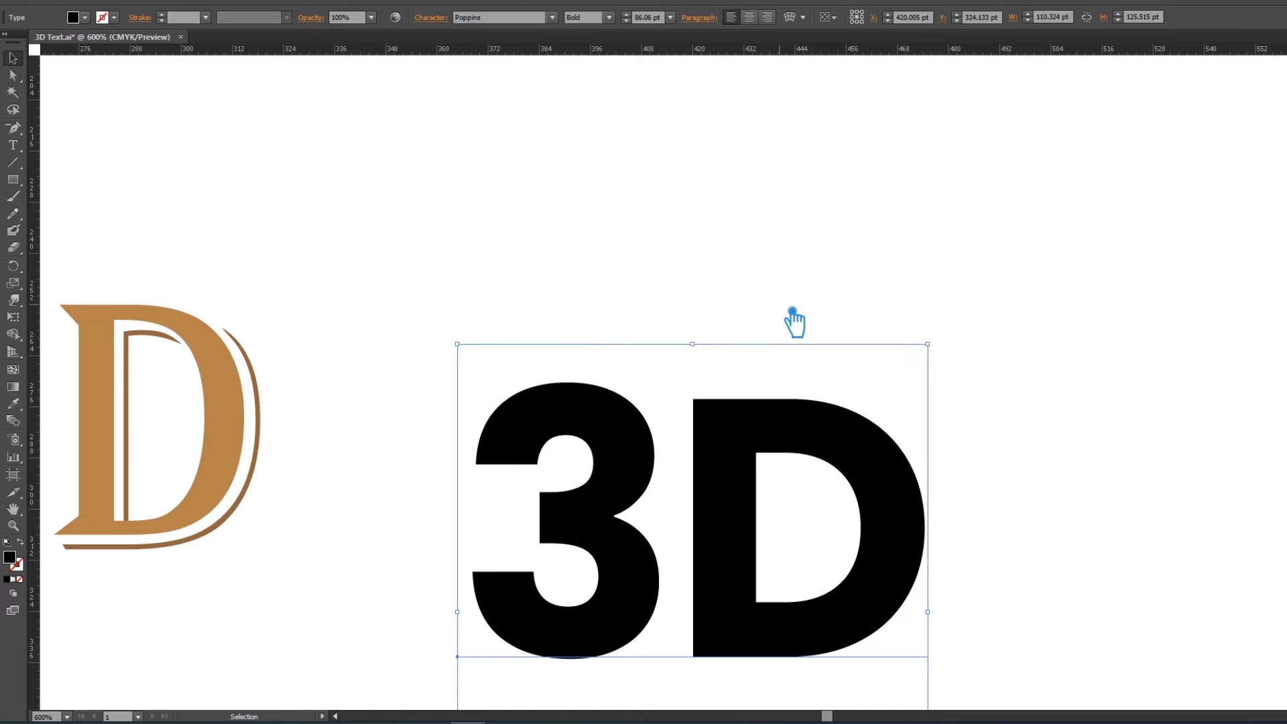
key(ctrl+shift+o)
key(ctrl+z)
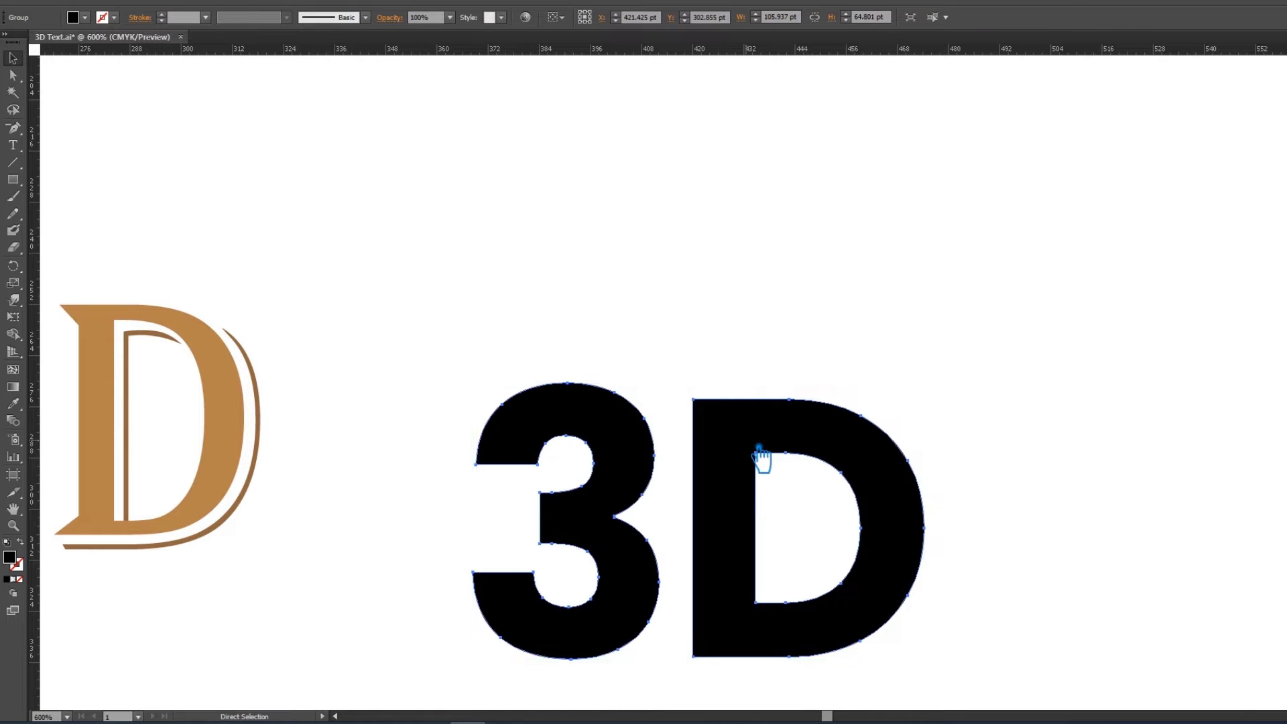
drag(759, 456, 331, 86)
key(Delete)
Apply the tighter tracking, move the 3D up-left and convert it to outlines
click(794, 432)
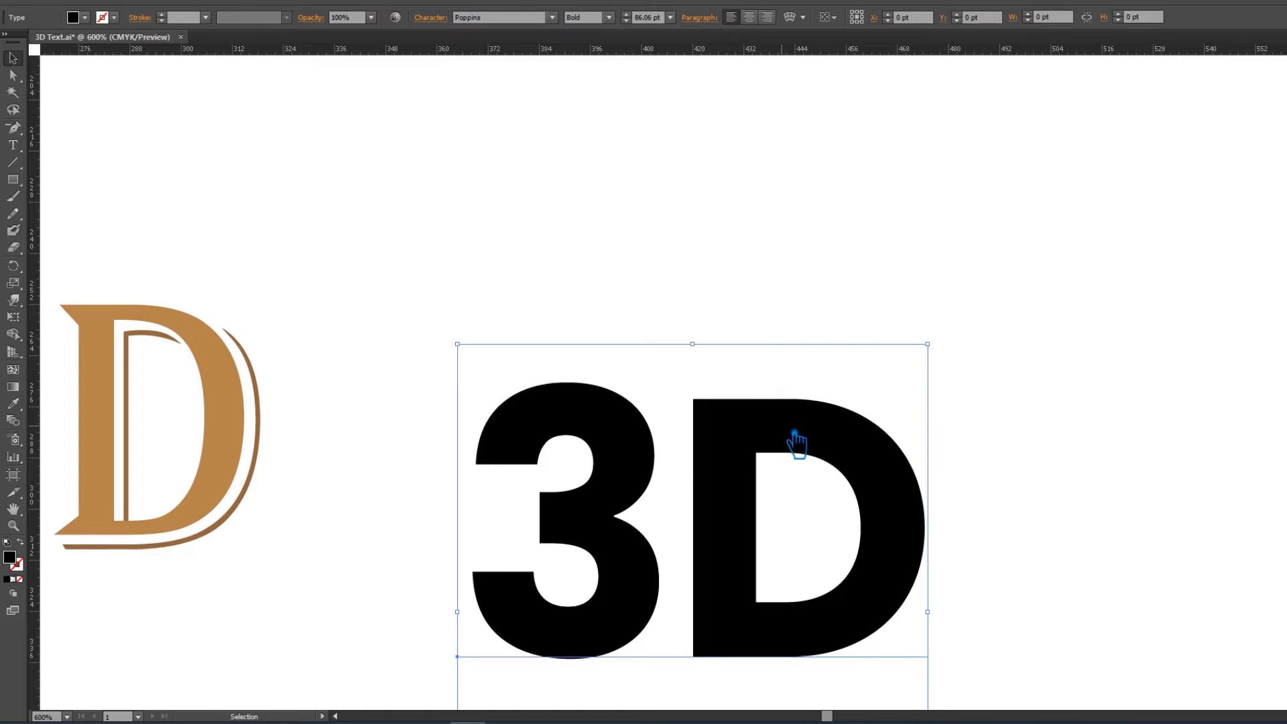
click(432, 18)
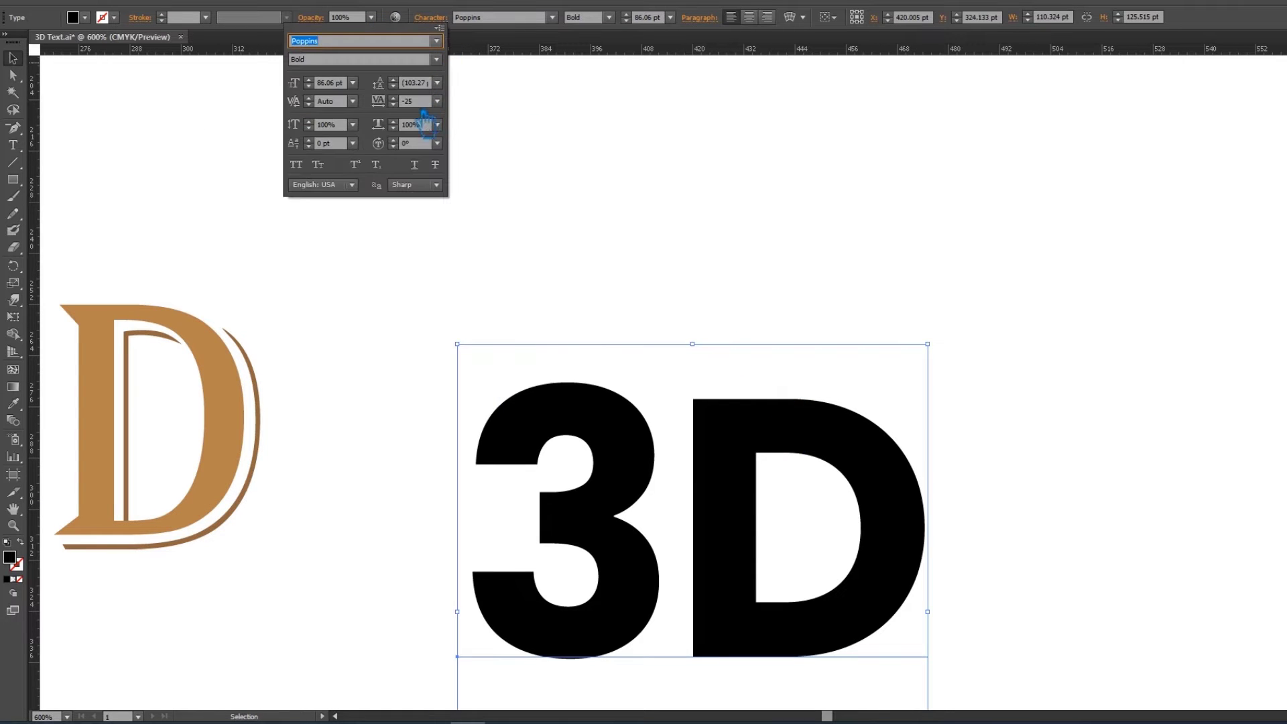
click(410, 101)
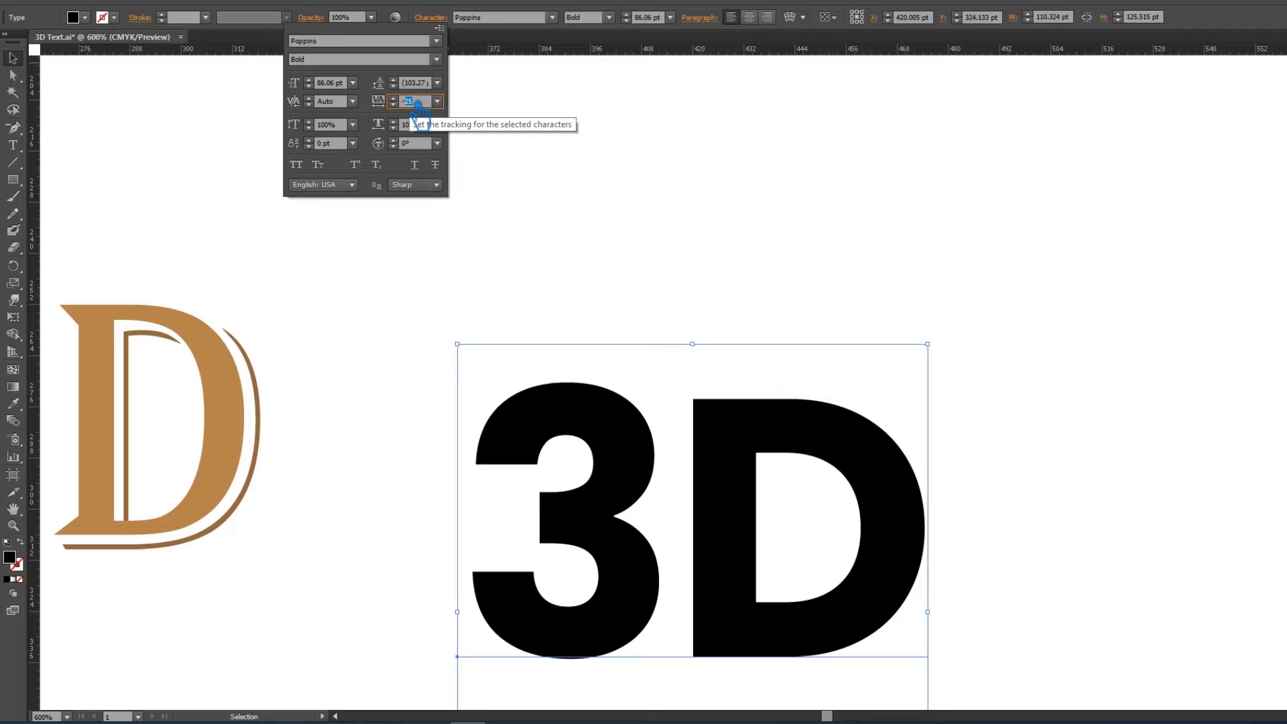
text(-30)
key(Return)
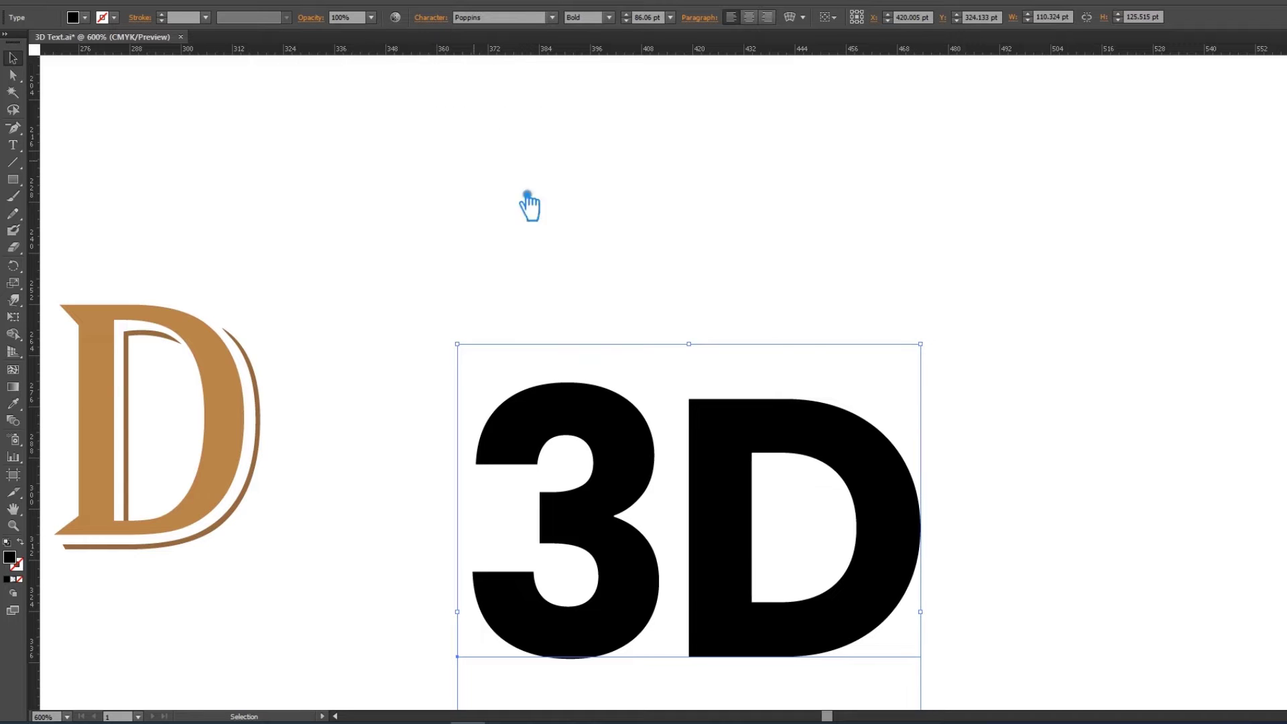
click(793, 305)
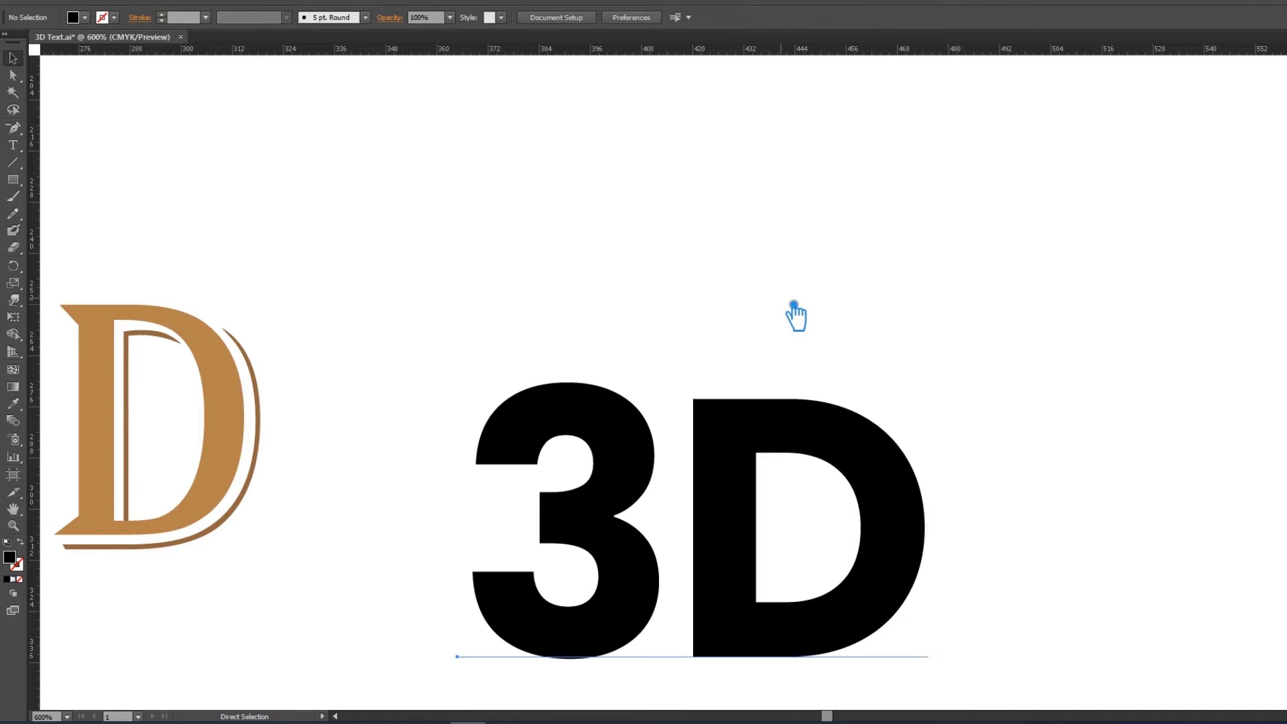
drag(769, 406, 752, 380)
key(ctrl+shift+o)
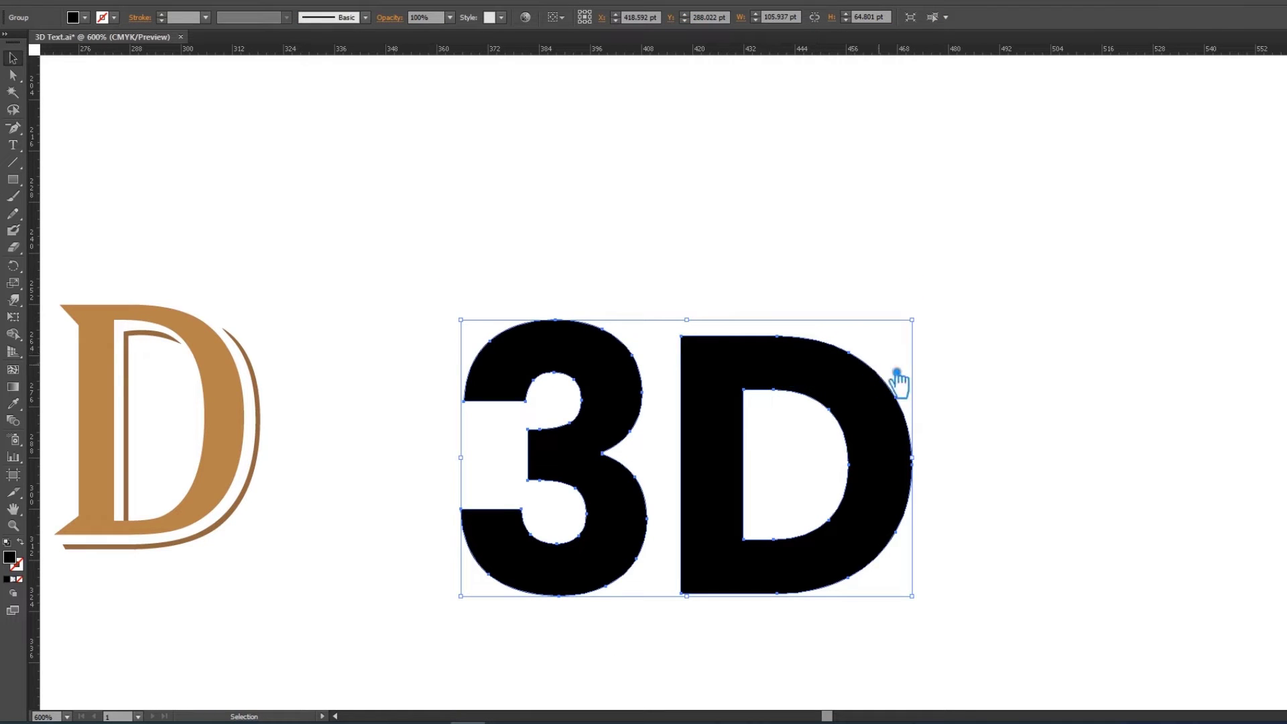
Ungroup the outlined 3D and vertically centre the 3 and D on each other
click(928, 399)
click(855, 398)
right_click(851, 384)
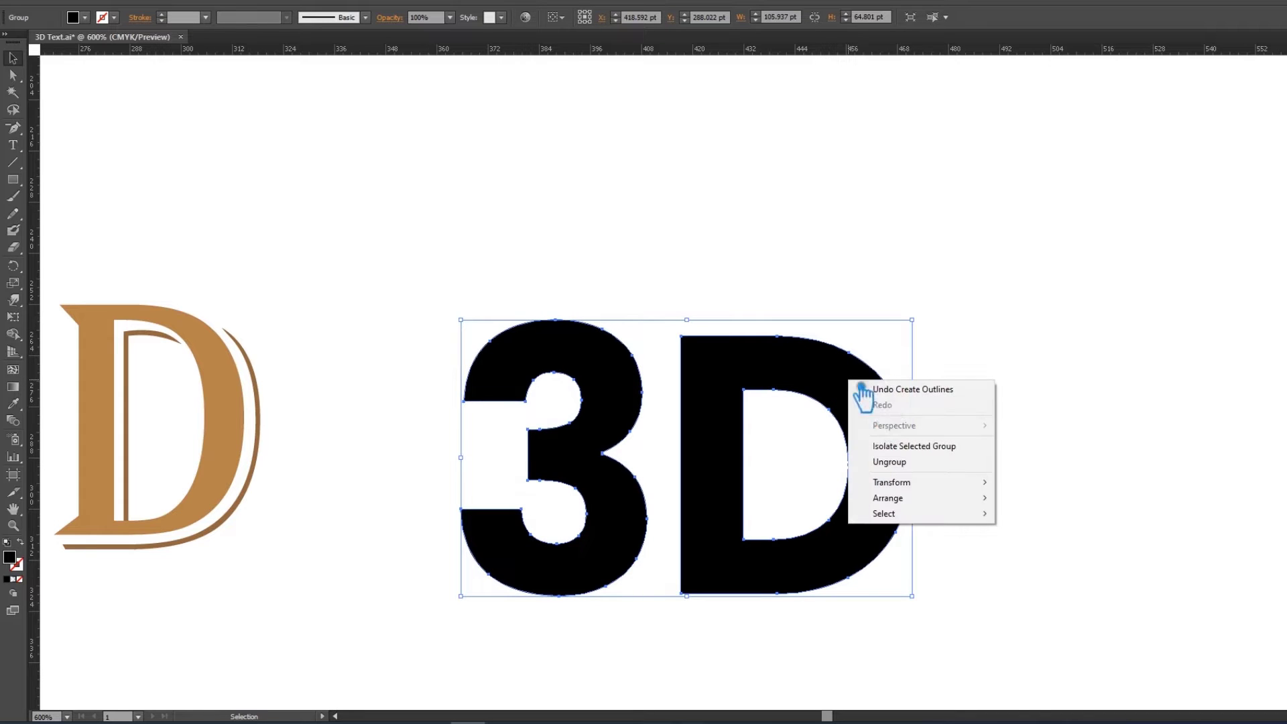
click(911, 445)
click(905, 430)
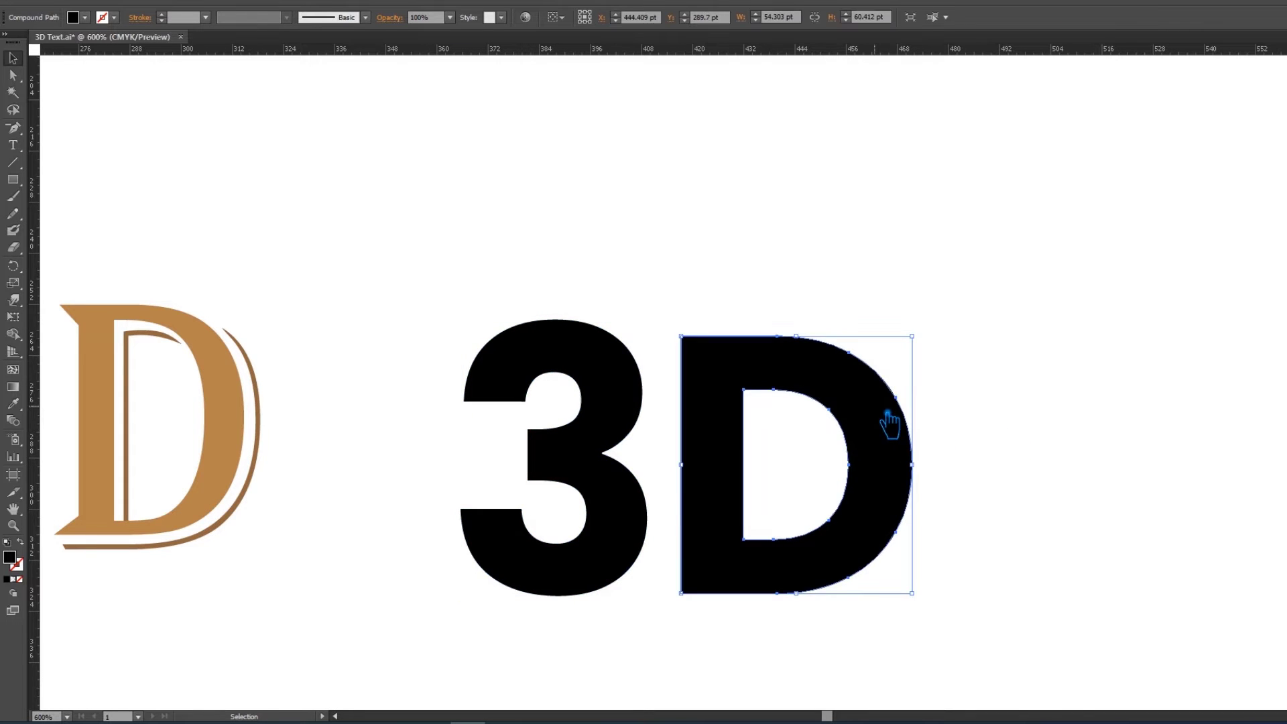
shift+click(618, 551)
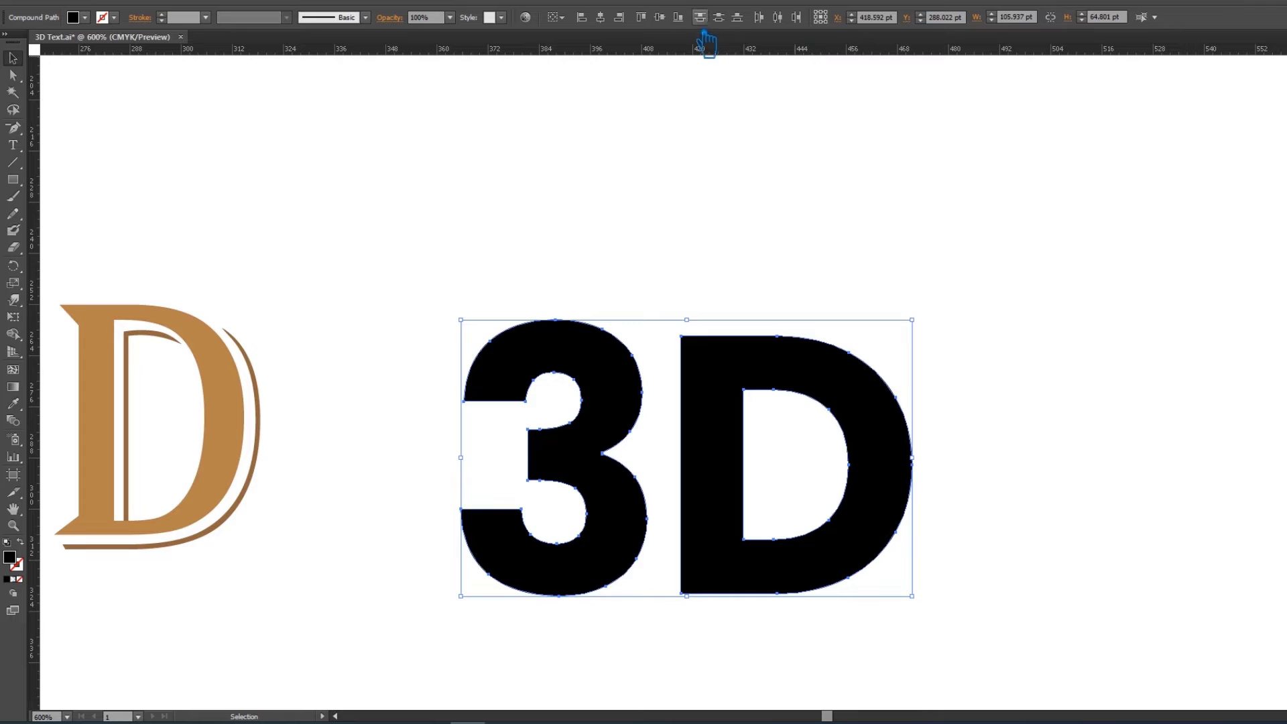
click(660, 17)
click(1024, 432)
Resize the D to about 55 by 62 pt, slightly larger than before
click(898, 520)
drag(926, 601, 936, 601)
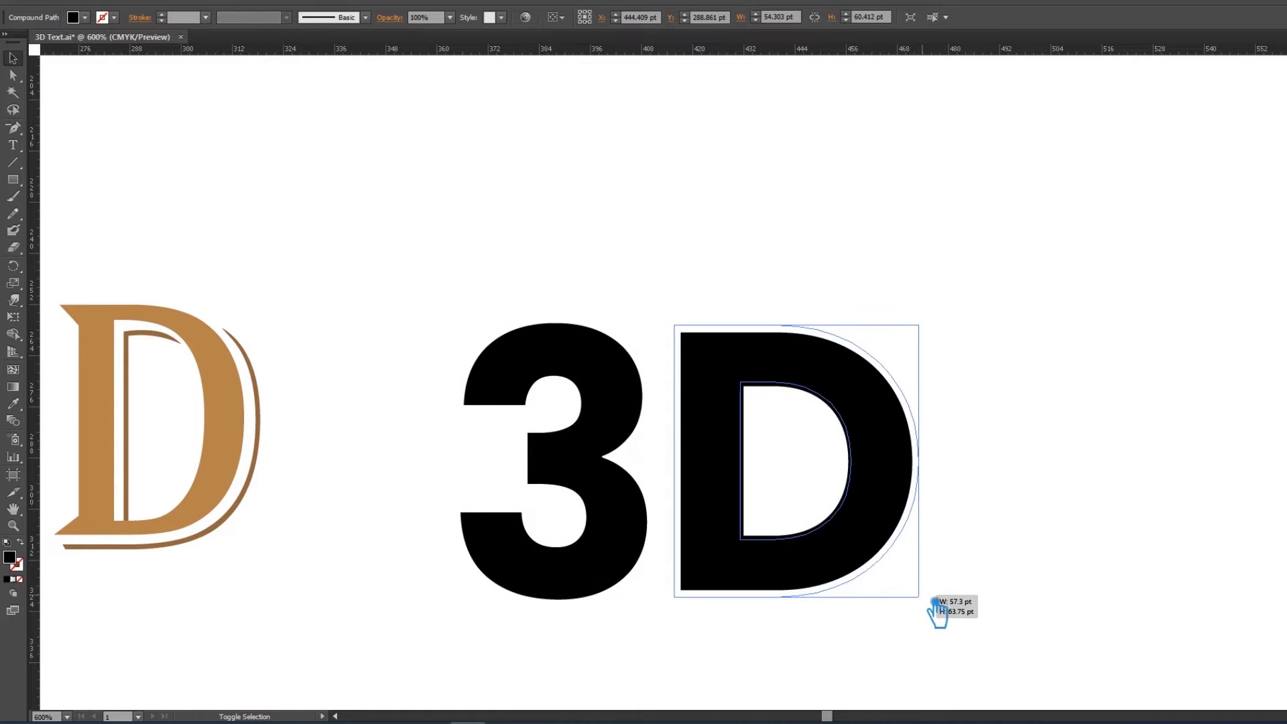
shift+click(626, 534)
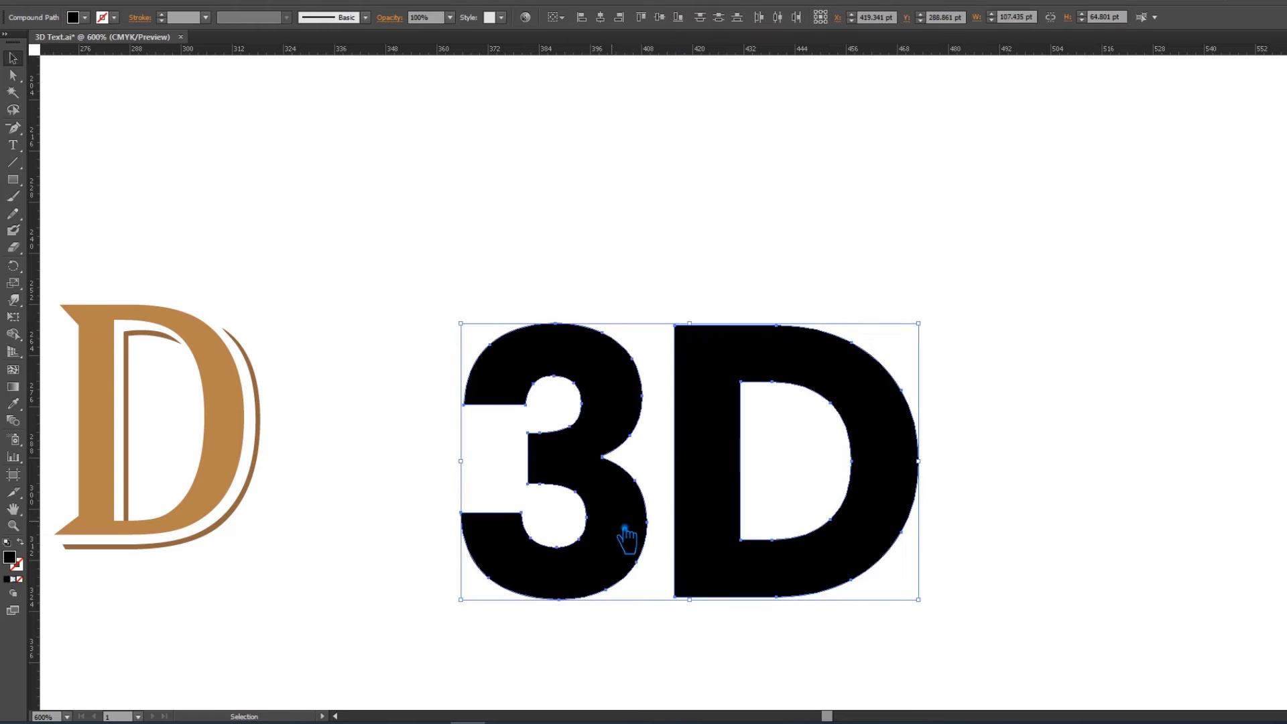
click(1011, 503)
click(864, 567)
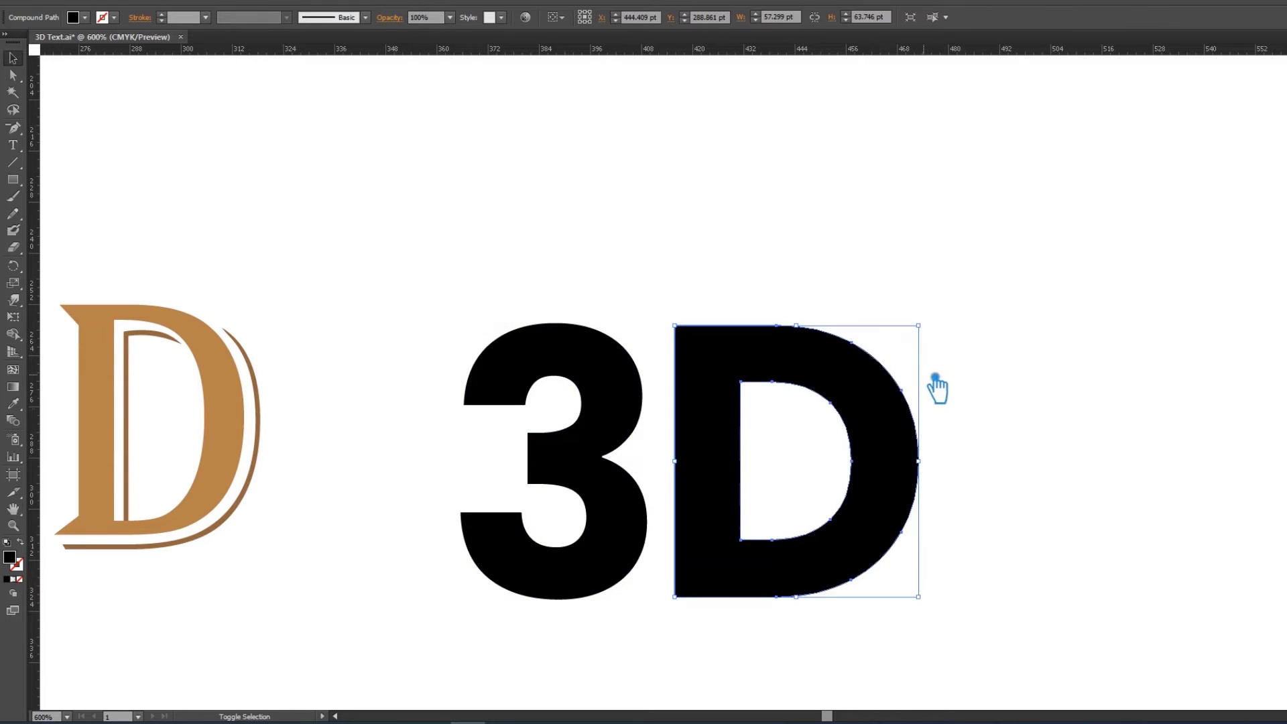
drag(932, 330, 934, 343)
click(1005, 516)
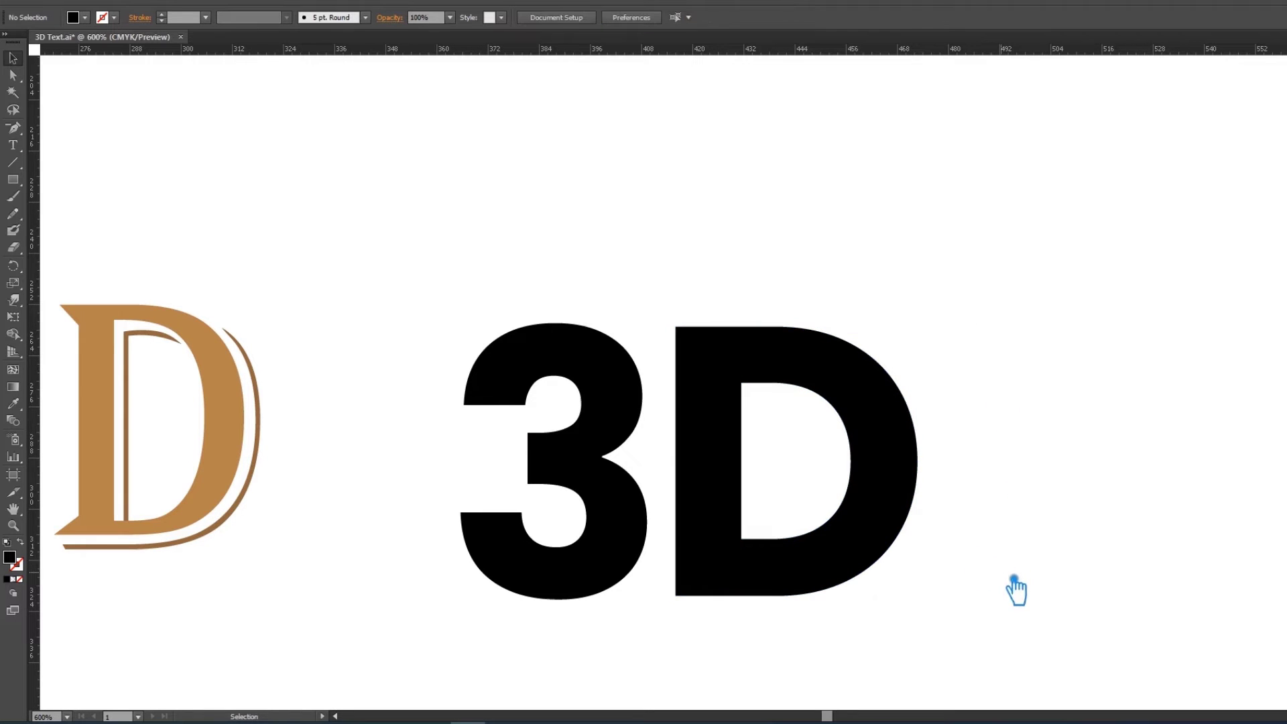
Place a black copy of the 3D letters above and to the left
click(529, 339)
click(655, 324)
click(720, 370)
mouse_move(721, 370)
mouse_down()
mouse_move(410, 120)
mouse_move(392, 79)
mouse_up()
drag(464, 232, 433, 168)
click(697, 253)
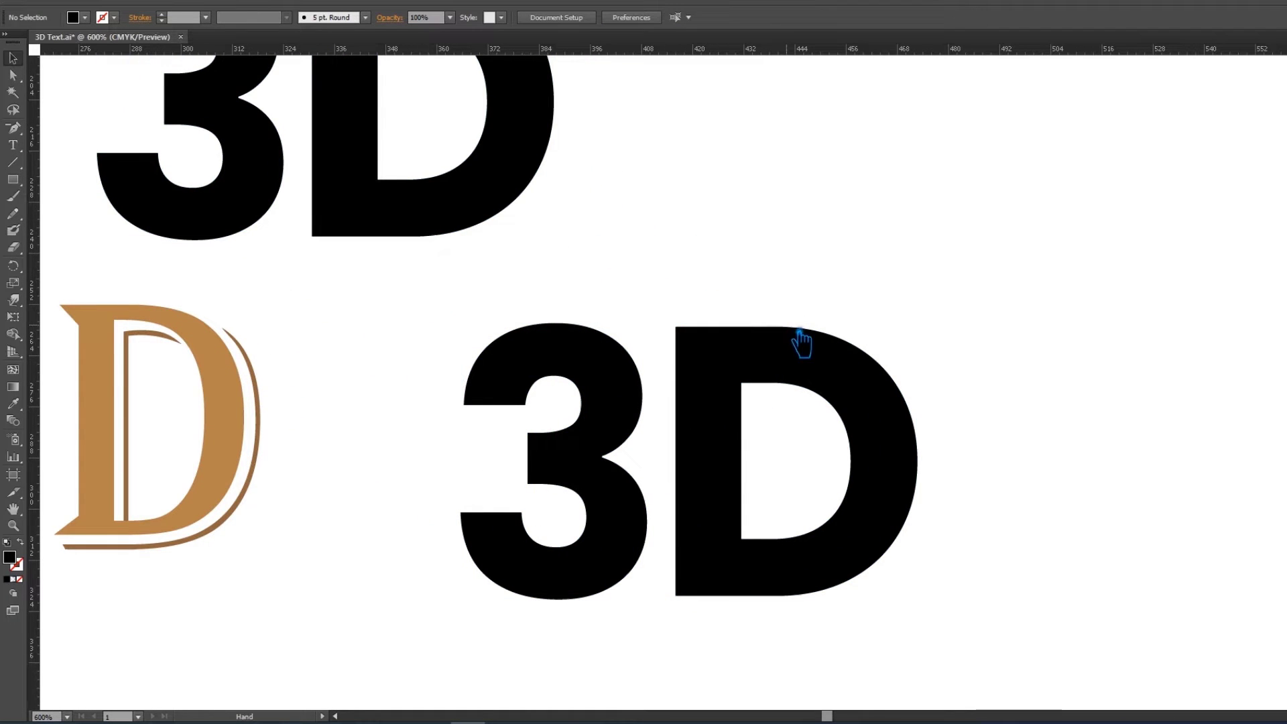
drag(801, 342, 806, 394)
Fill the lower 3D with the serif D's tan using the Eyedropper, then copy it
click(791, 416)
key(i)
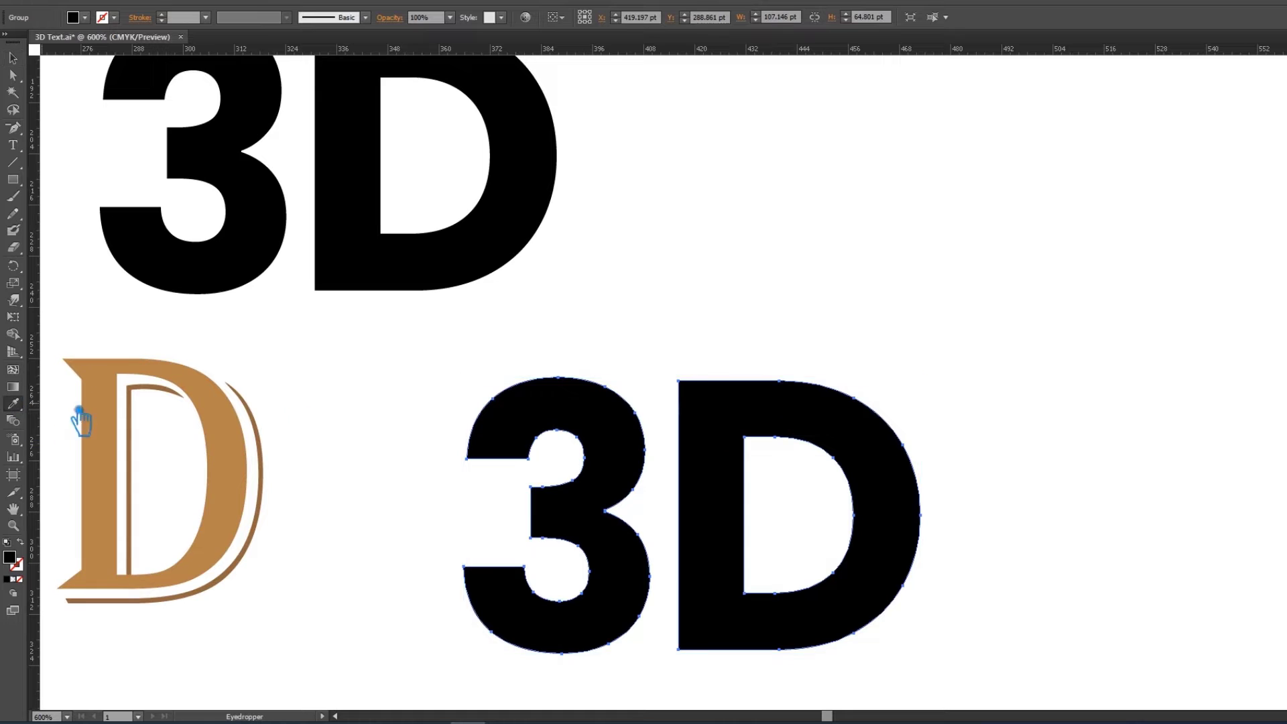
click(207, 390)
key(v)
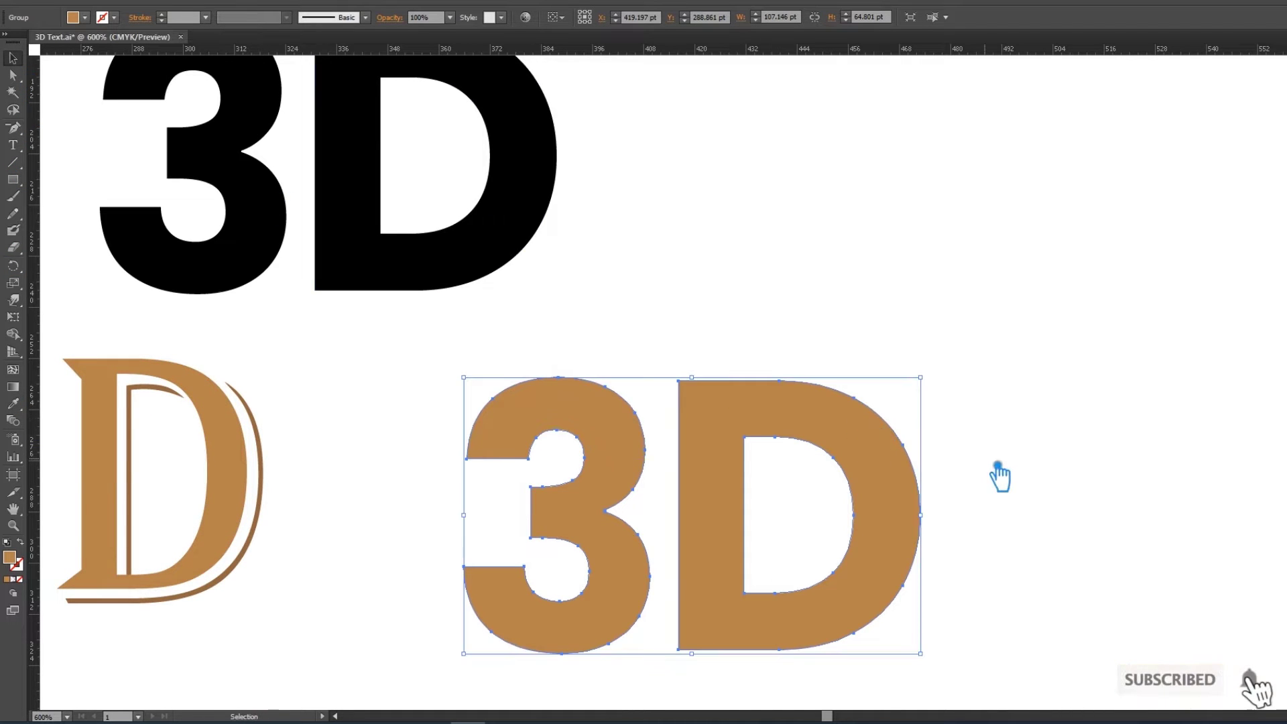
key(alt+Right)
key(Right)
key(Right)
key(Right)
key(Right)
key(Right)
Offset the copy up-right, fill it dark shadow brown, then drag a duplicate up-right
key(Up)
key(Up)
key(Up)
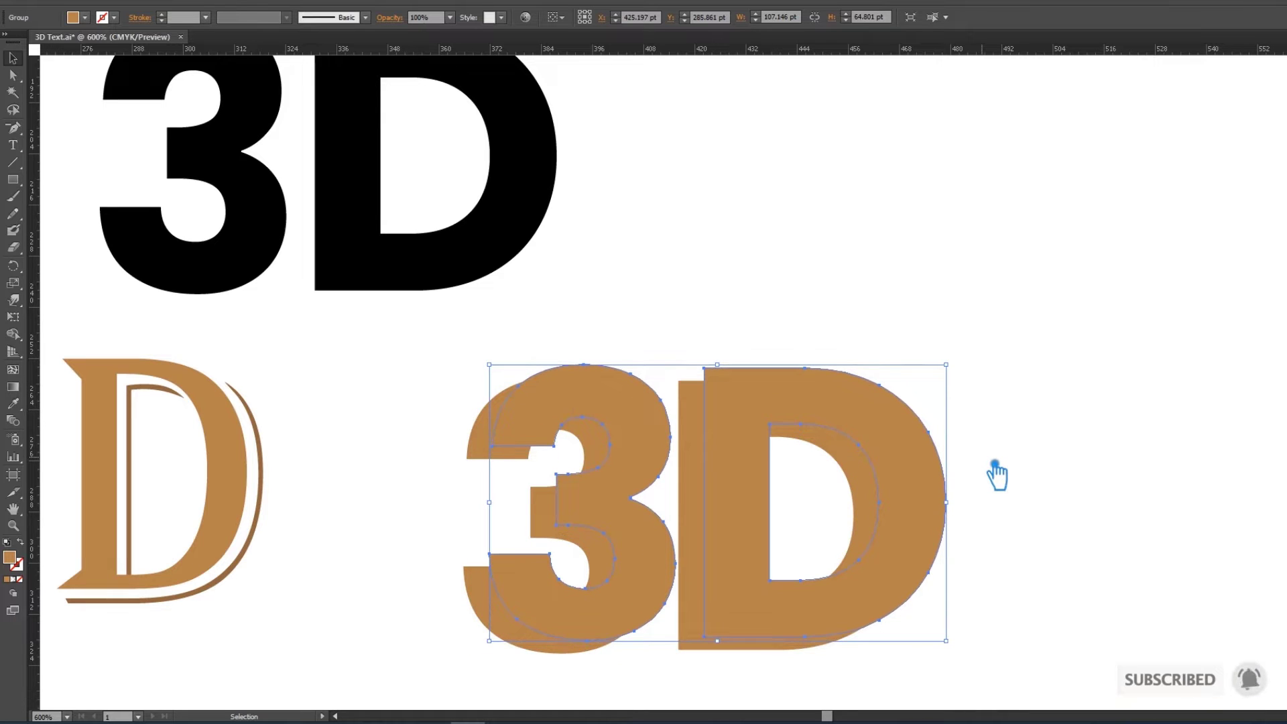
key(i)
click(267, 441)
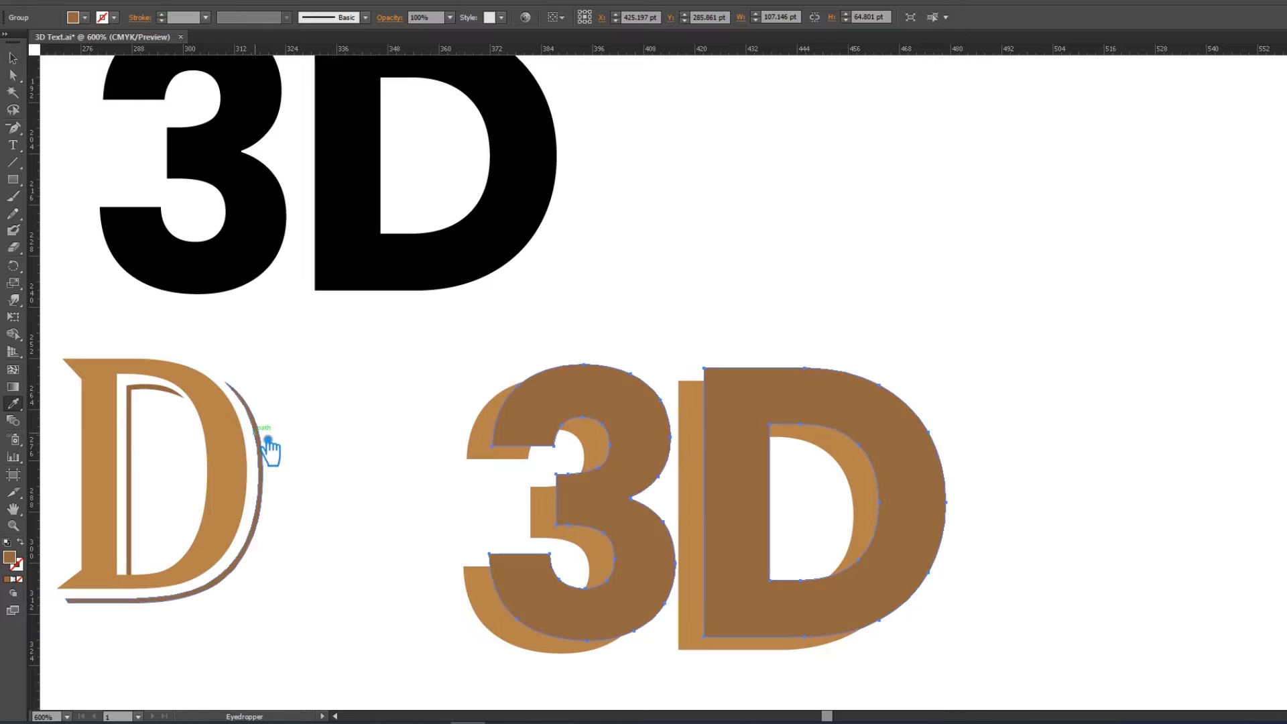
click(23, 64)
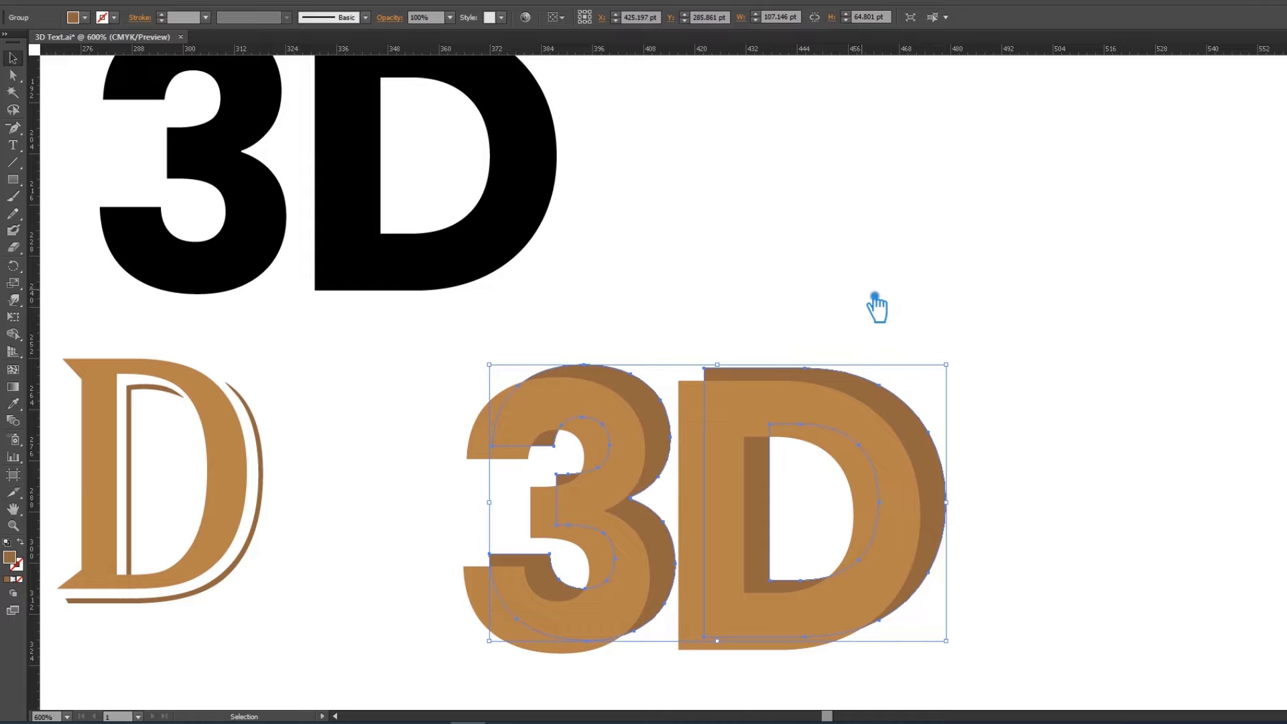
key(Left)
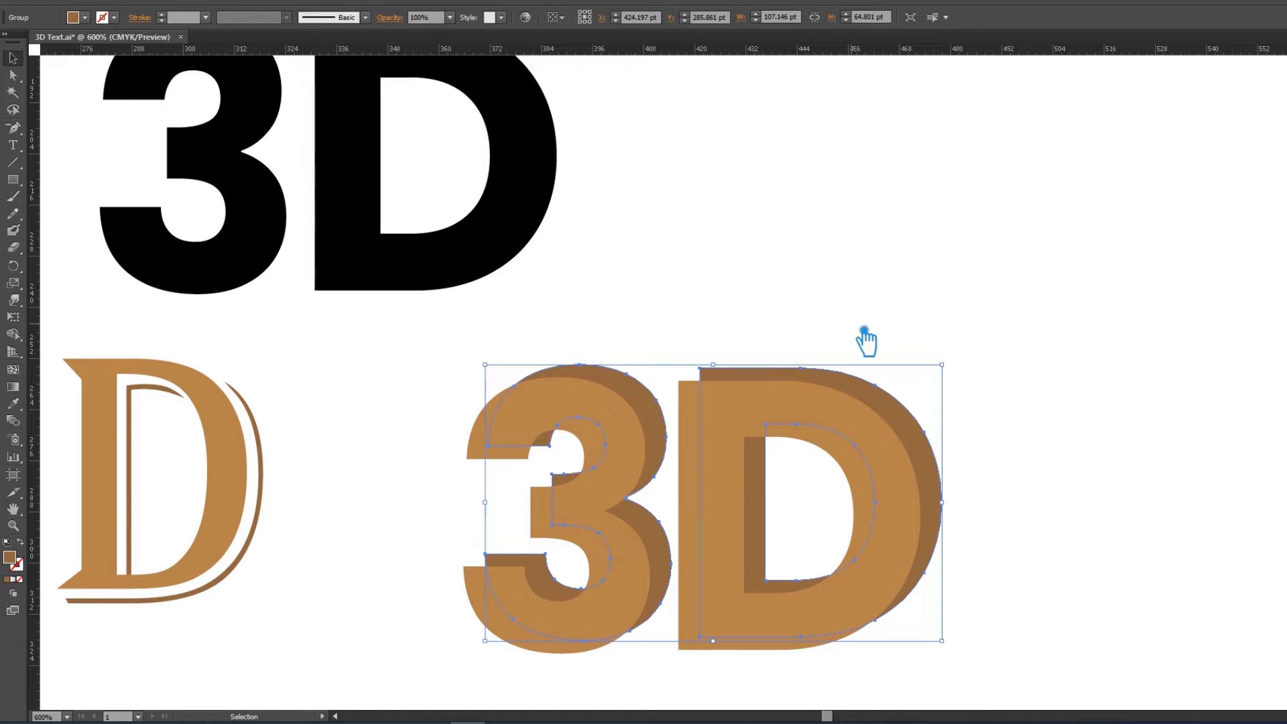
drag(771, 412, 941, 90)
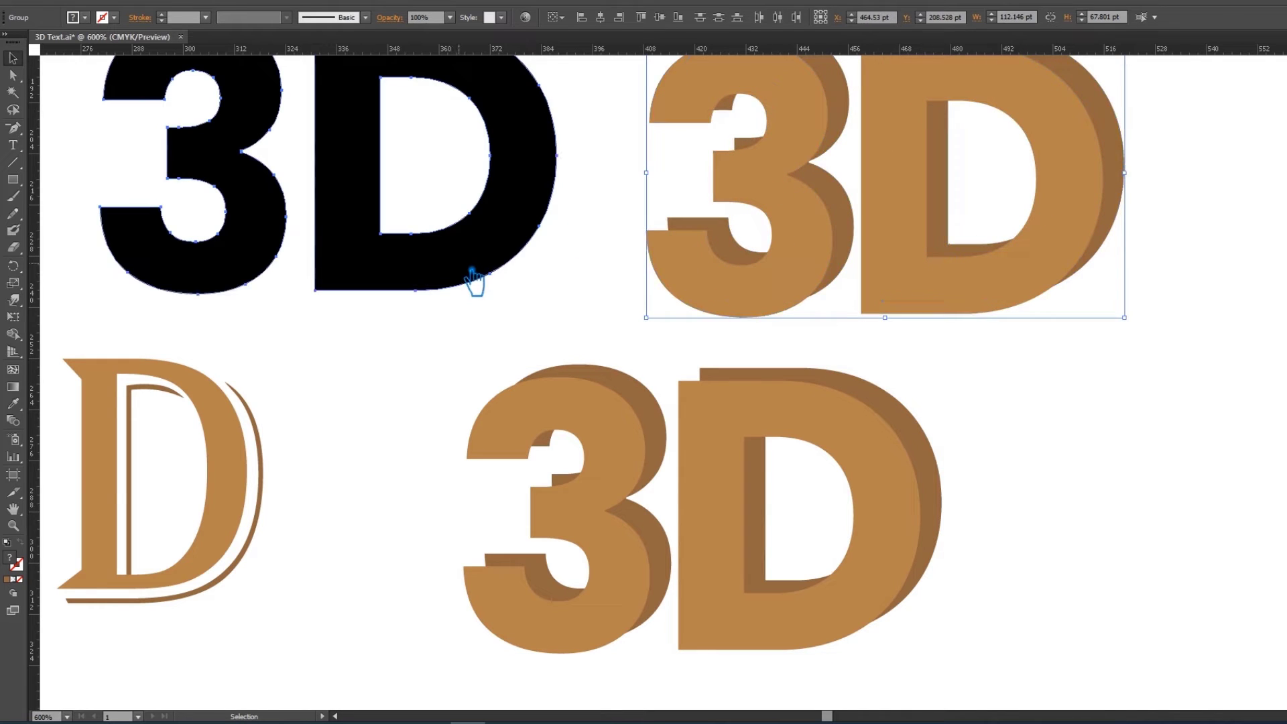
Delete the black top-left 3D and select both layers of the lower 3D
click(468, 278)
key(Delete)
drag(1034, 615, 962, 553)
click(877, 432)
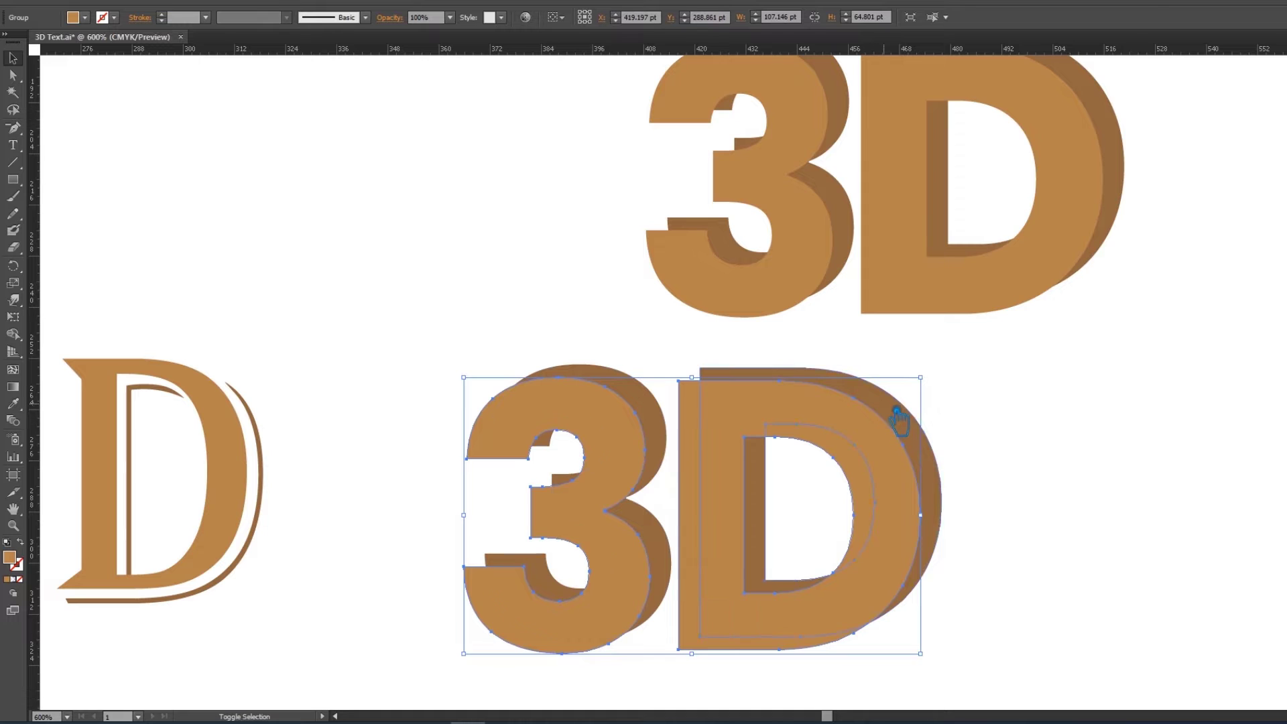
Set Blend Options spacing to Specified Steps with 50 steps
click(113, 3)
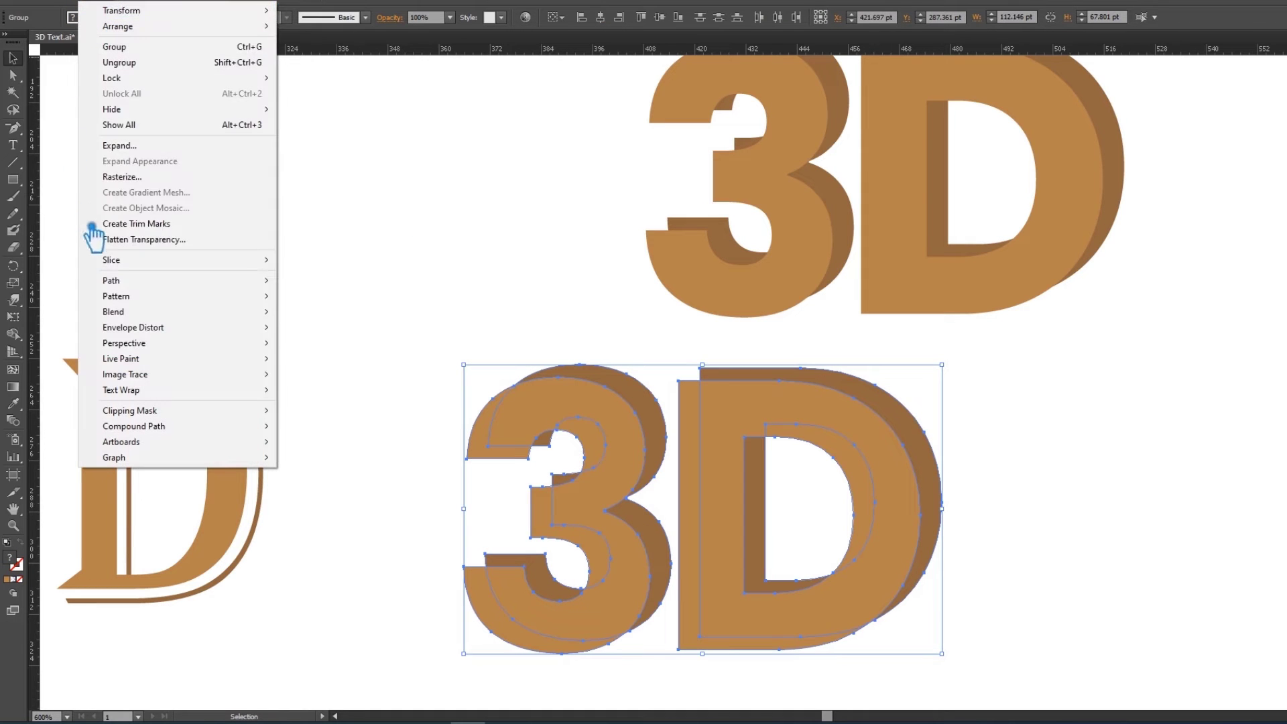
mouse_move(113, 312)
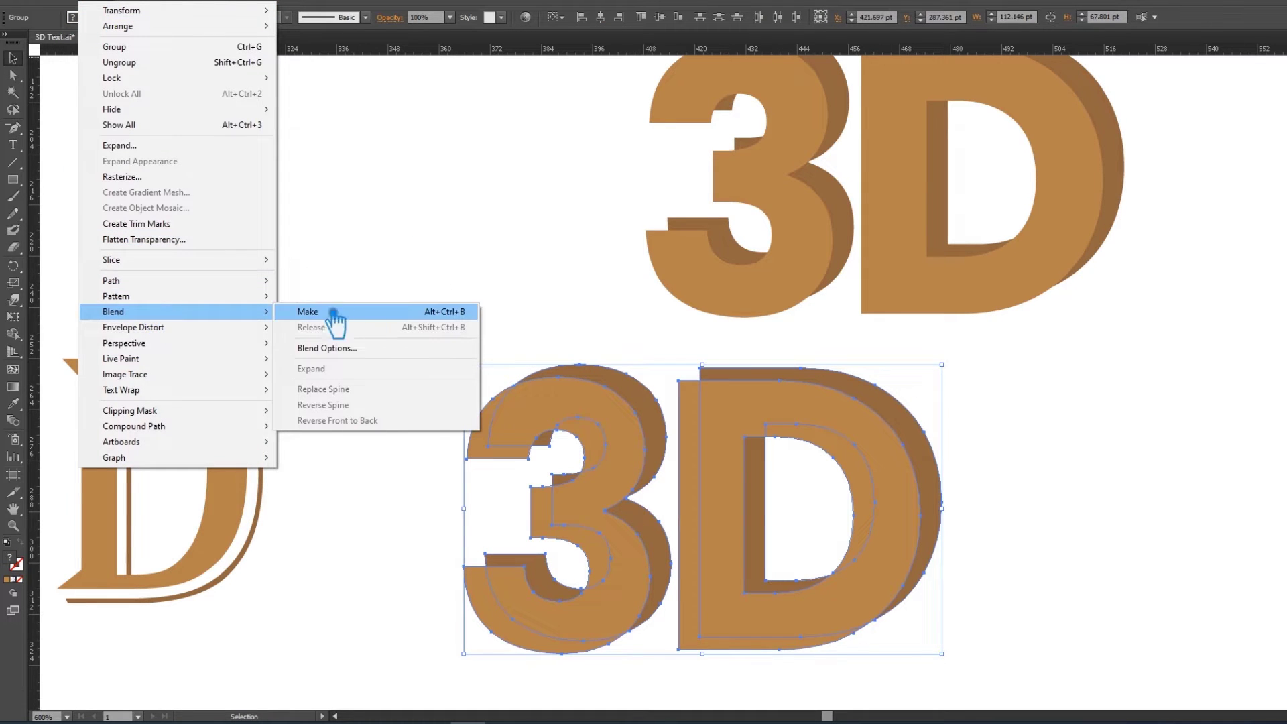
click(363, 350)
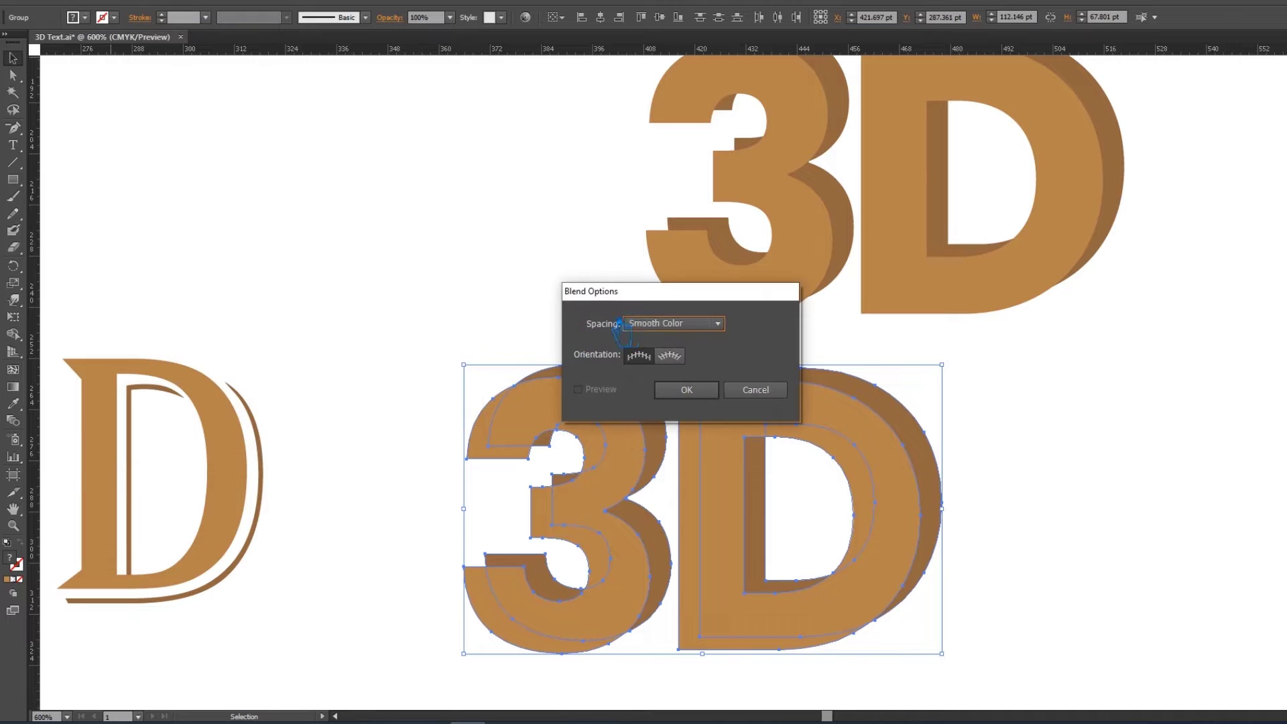
drag(648, 307, 434, 184)
click(459, 200)
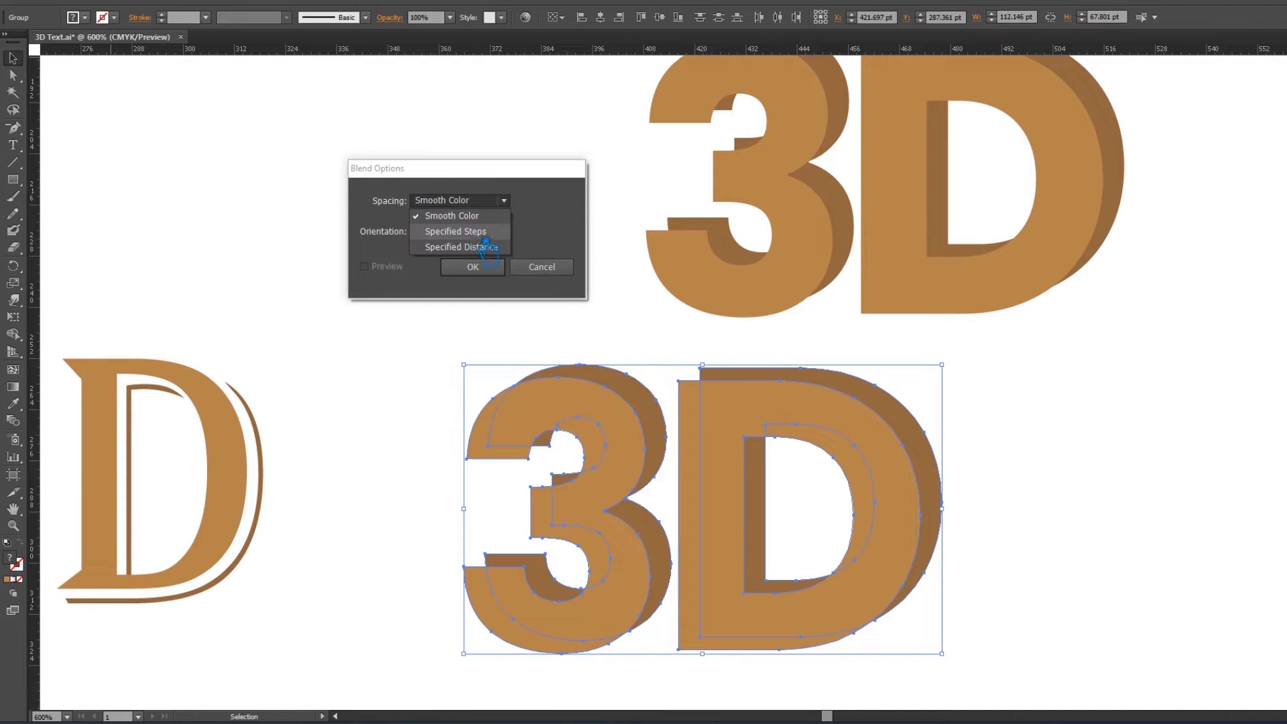
click(456, 230)
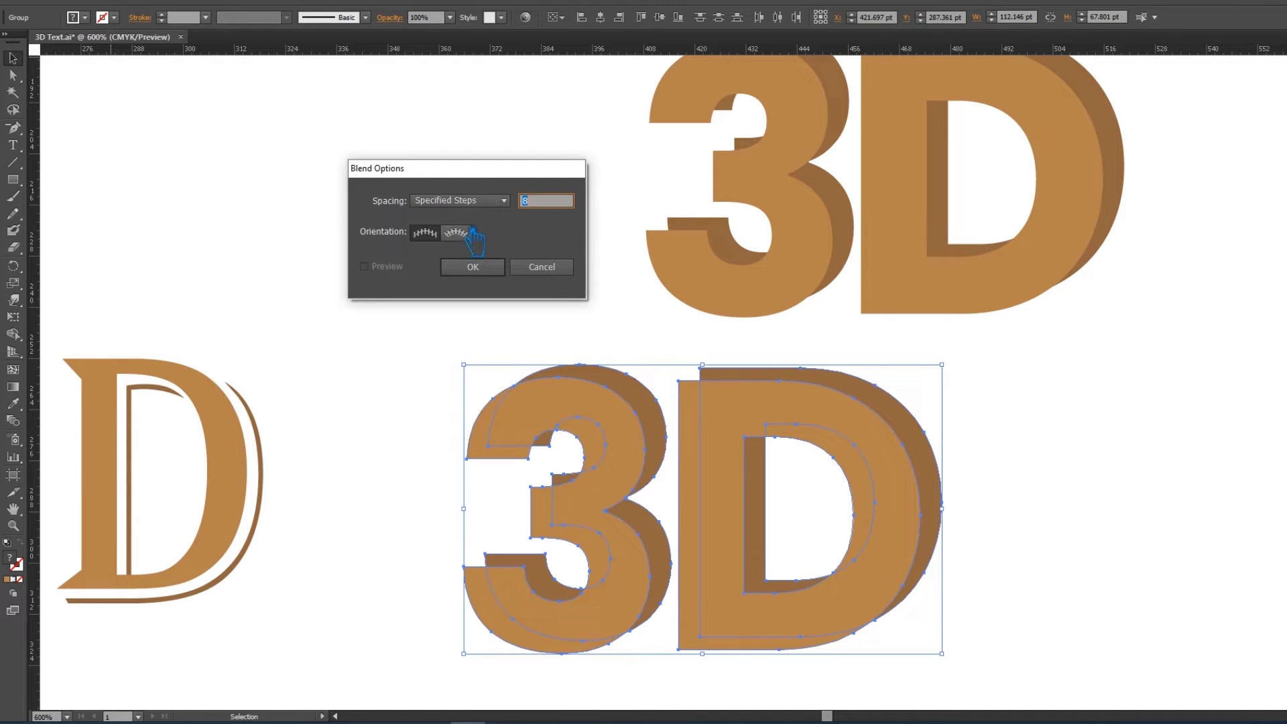
click(499, 271)
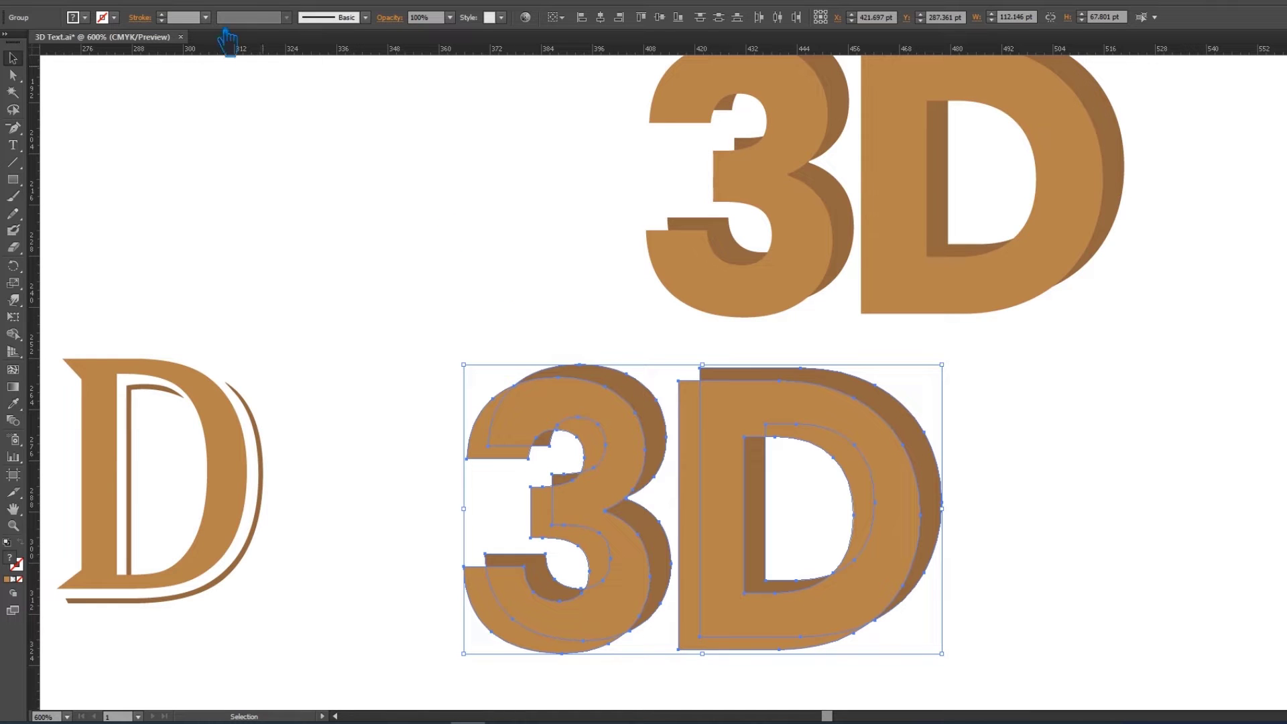
click(113, 6)
mouse_move(113, 312)
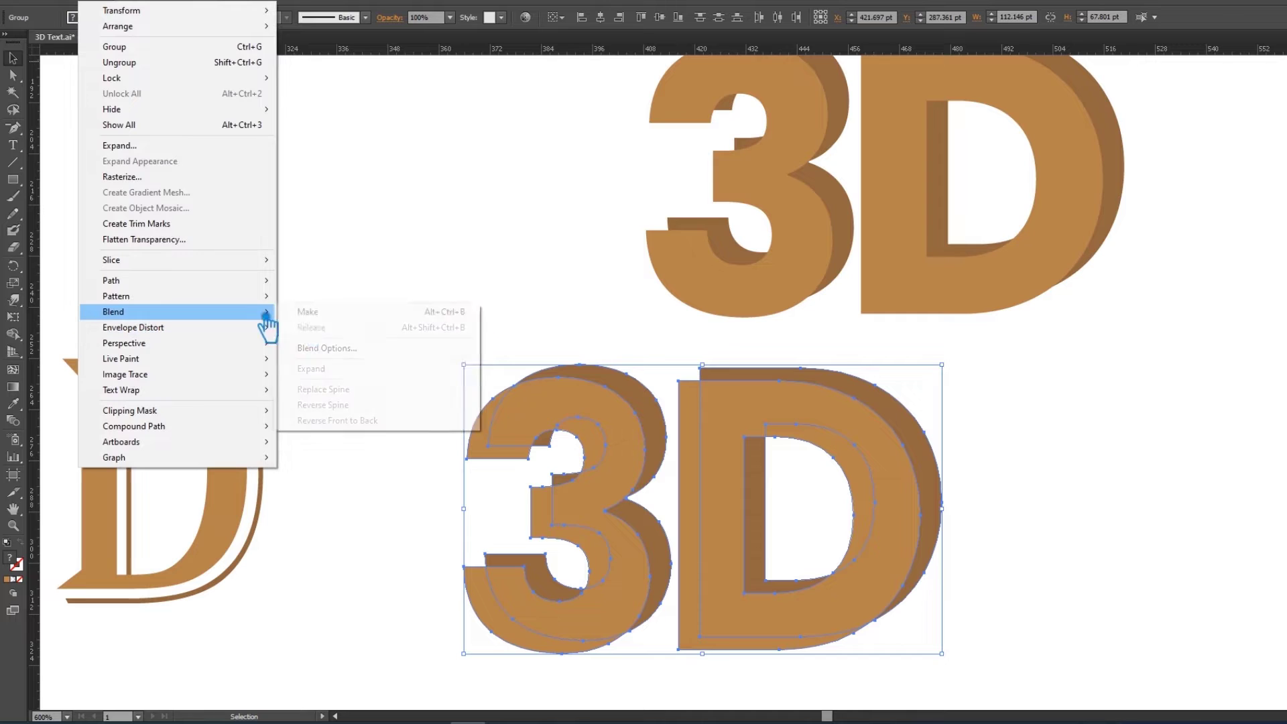
click(380, 351)
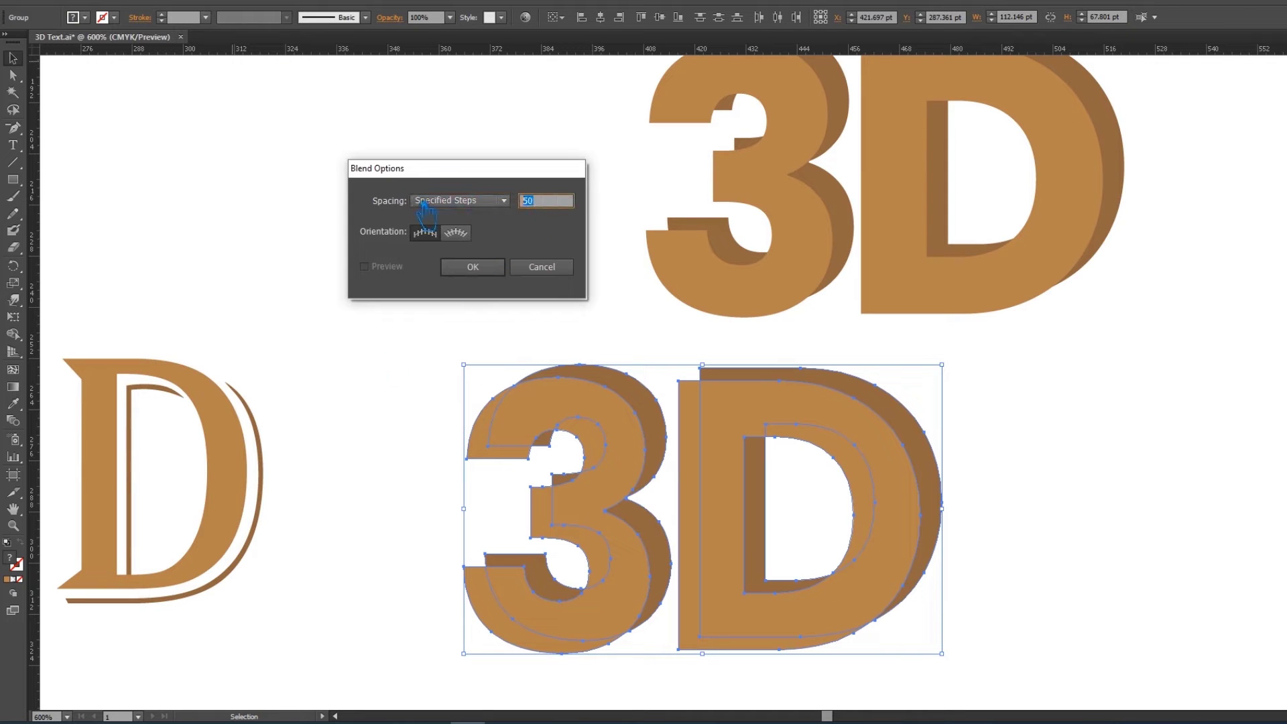
click(496, 271)
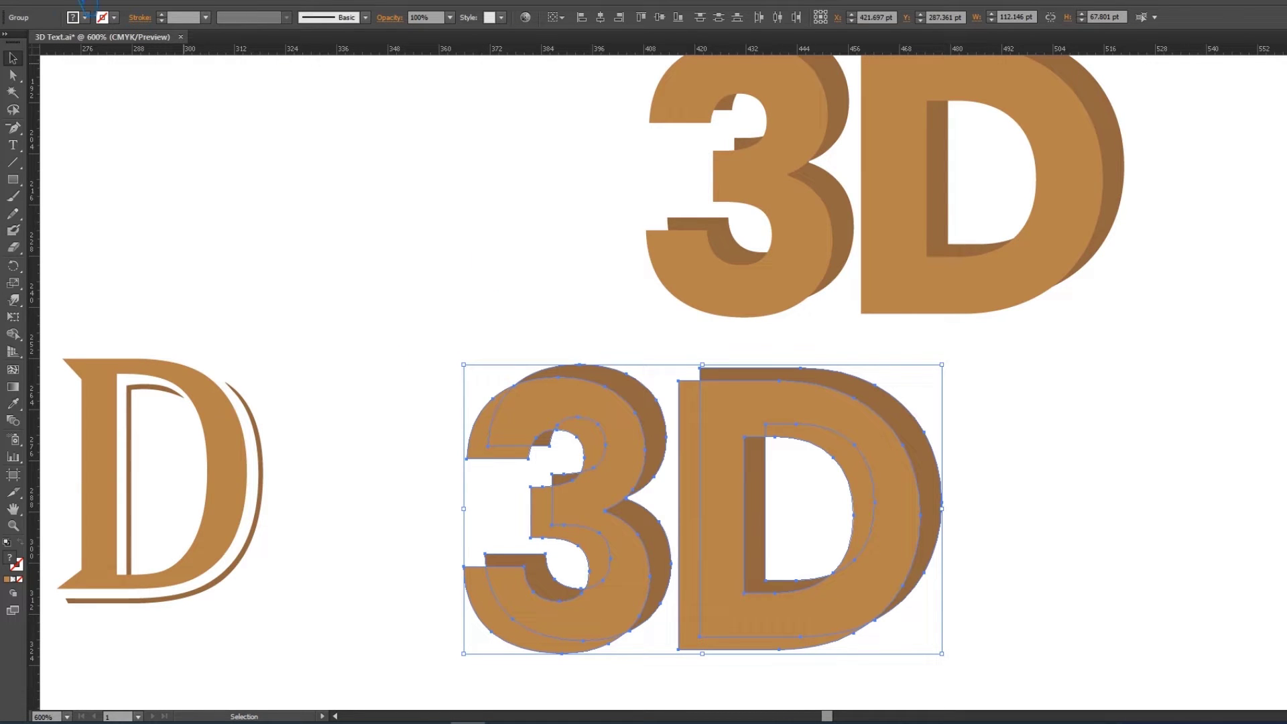
Make a blend of the lower 3D lettering, then undo it to keep two layers
click(102, 4)
mouse_move(151, 311)
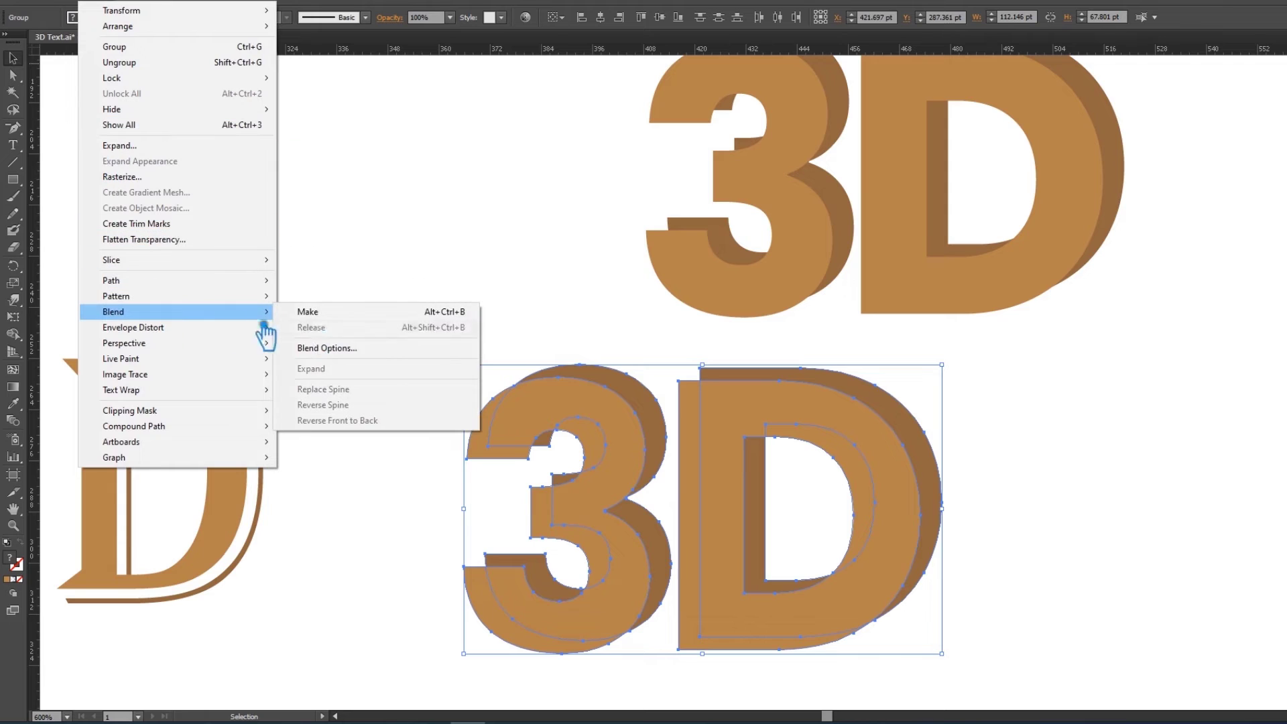
click(344, 320)
click(346, 309)
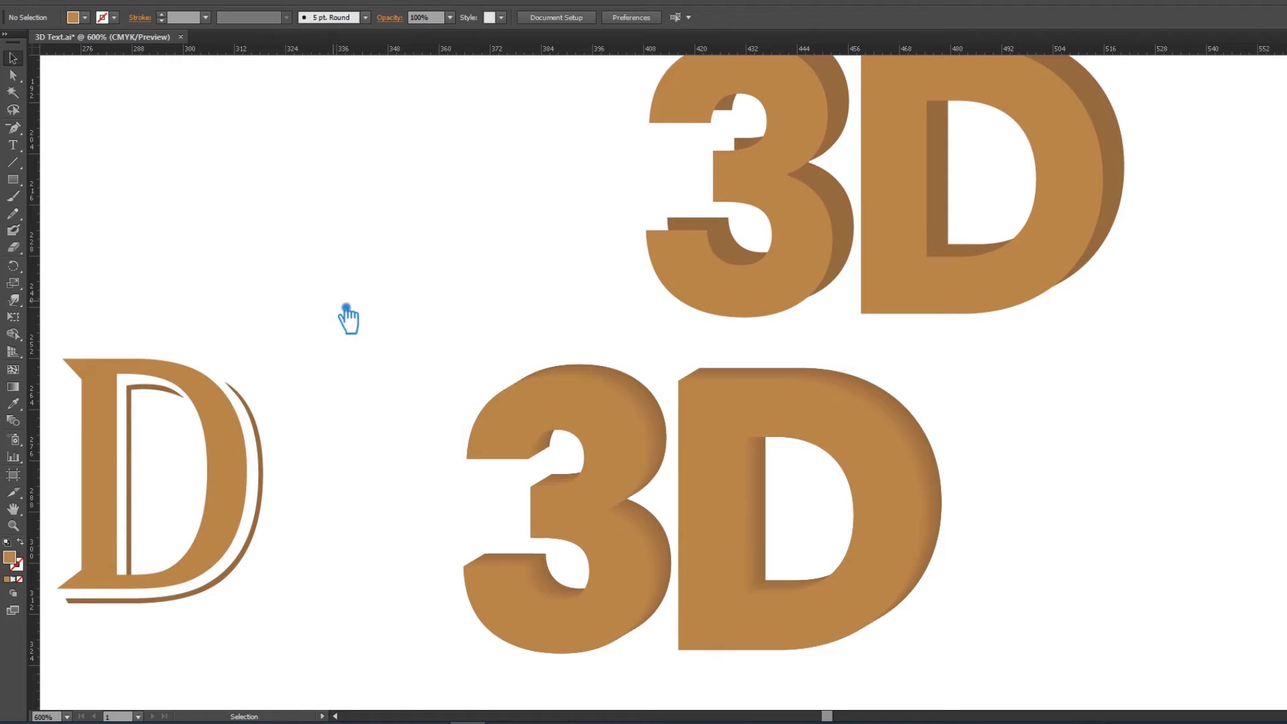
key(ctrl+z)
key(ctrl+z)
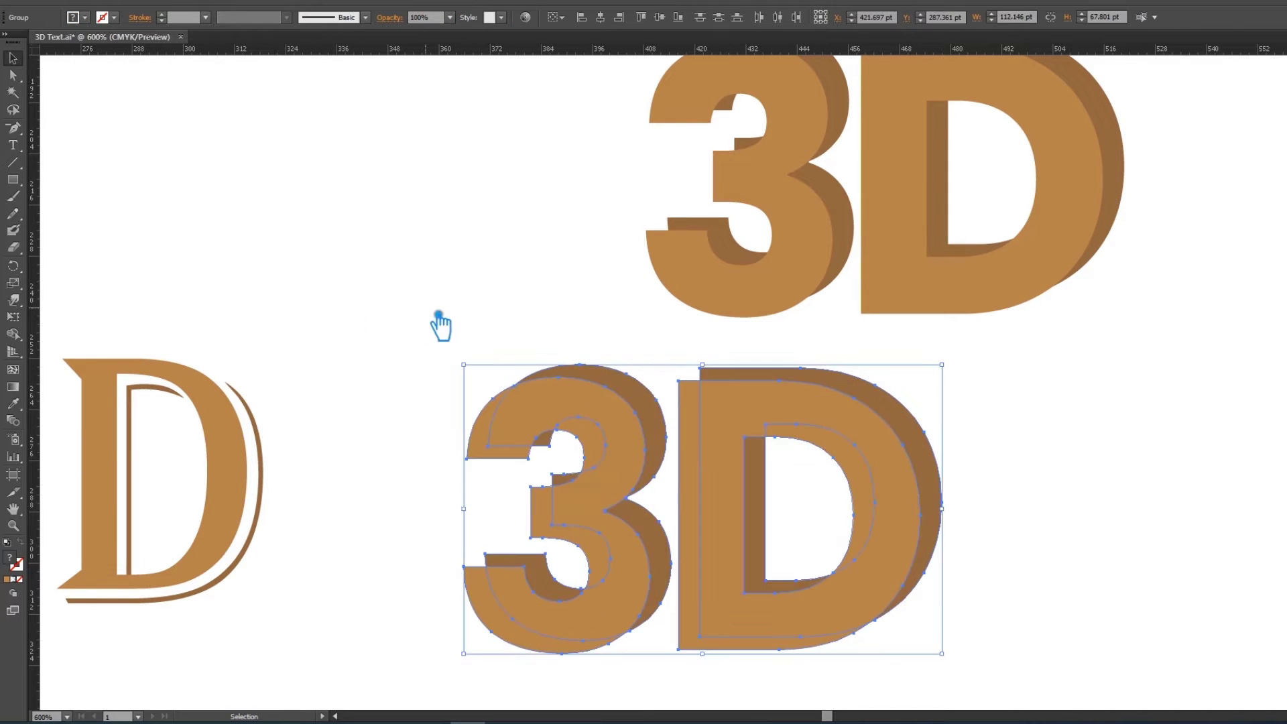
Nudge the lower extrusion up 1 pt and give both 3D extrusions a darker brown fill
click(440, 325)
click(648, 402)
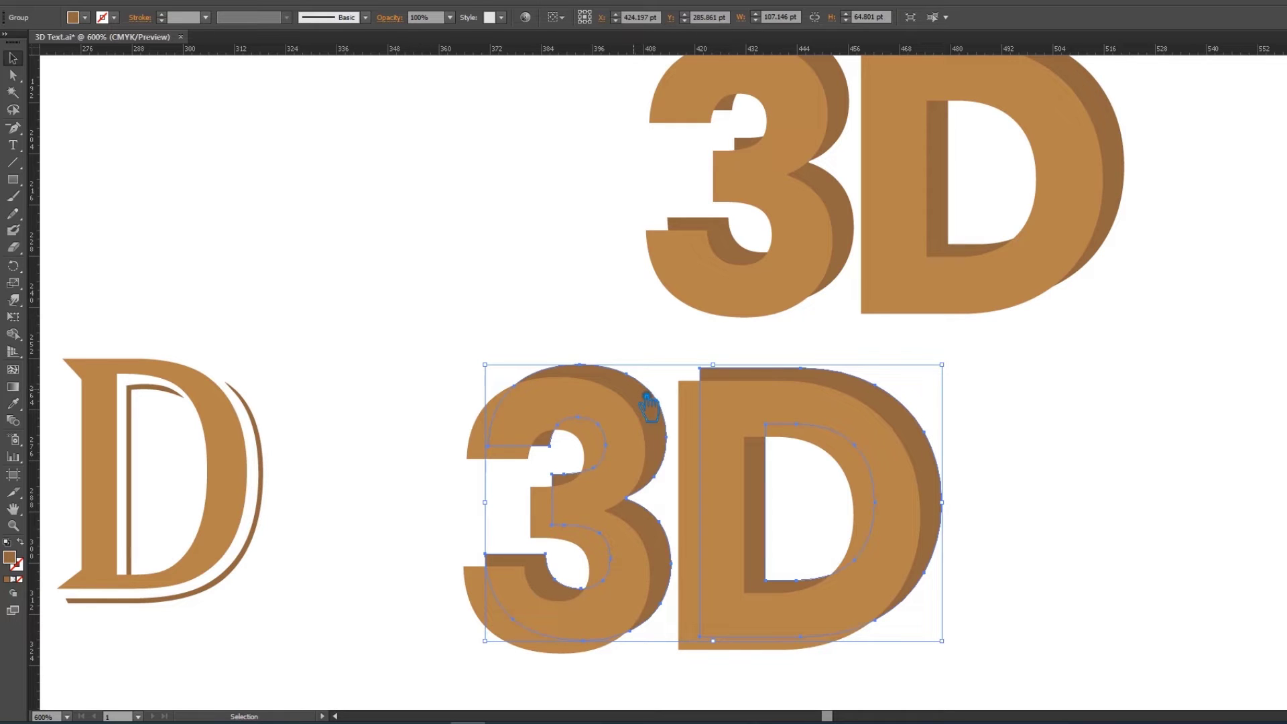
key(Up)
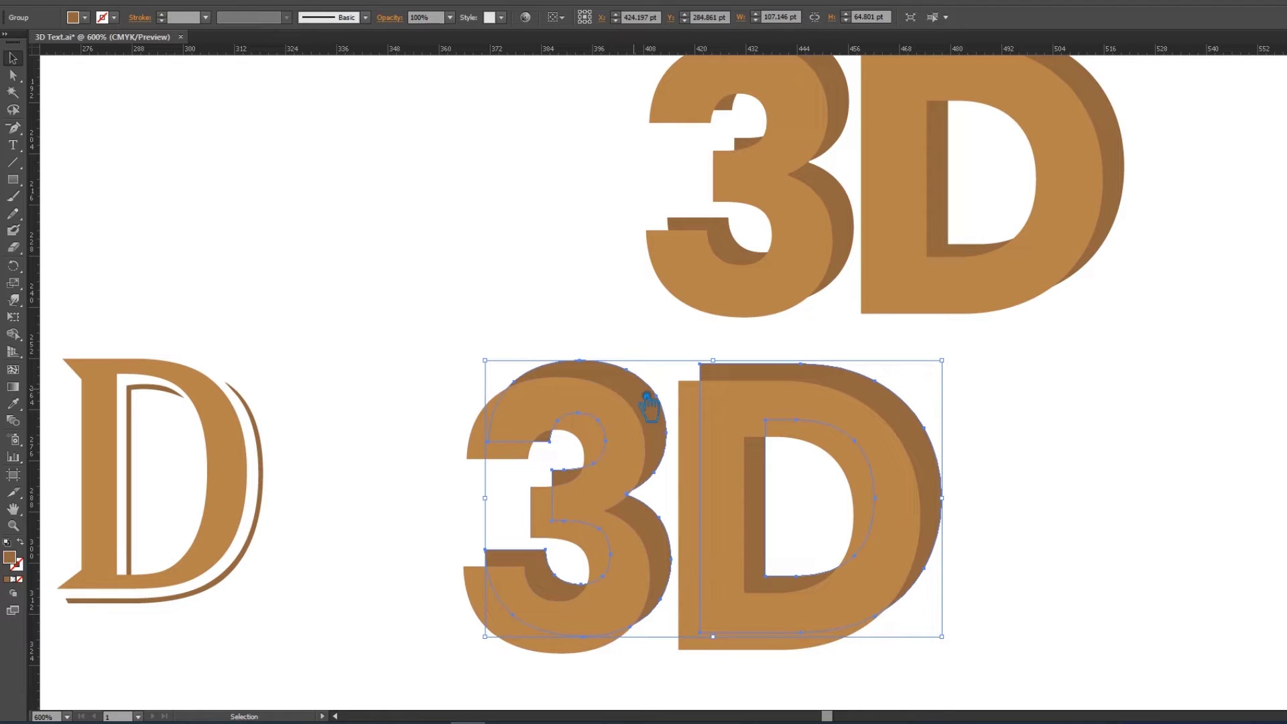
double_click(15, 561)
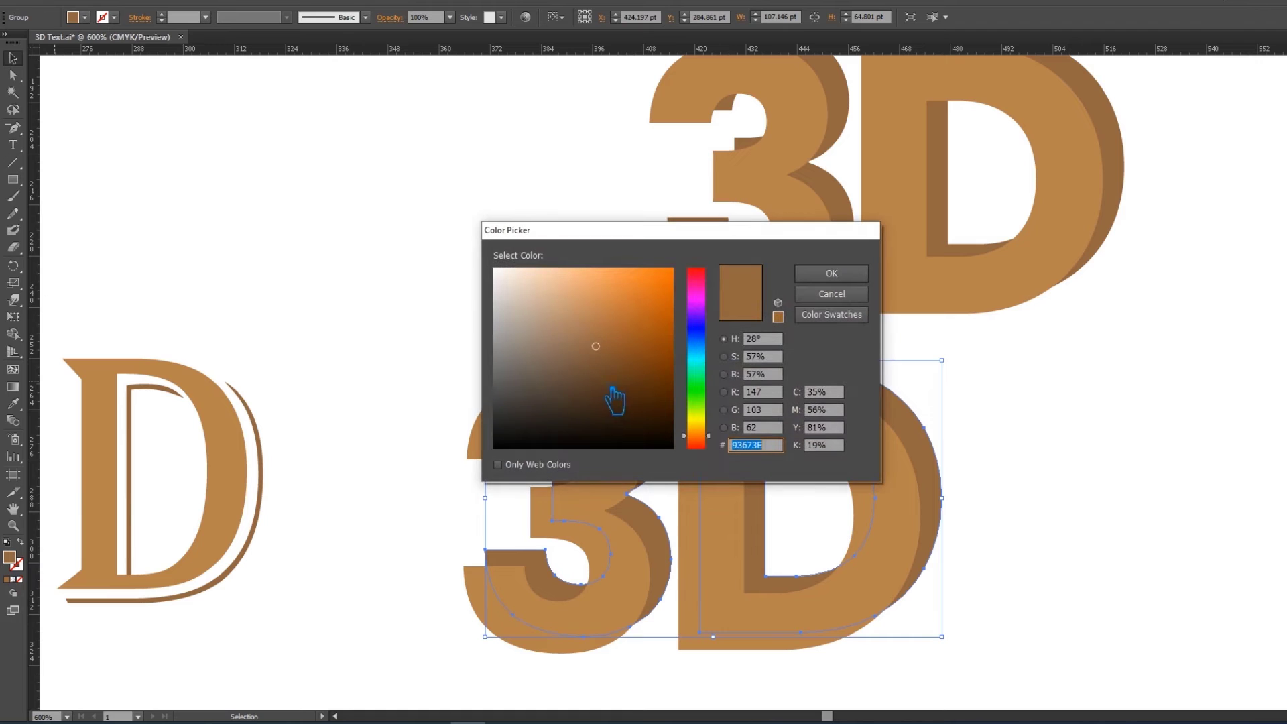
click(621, 377)
click(831, 274)
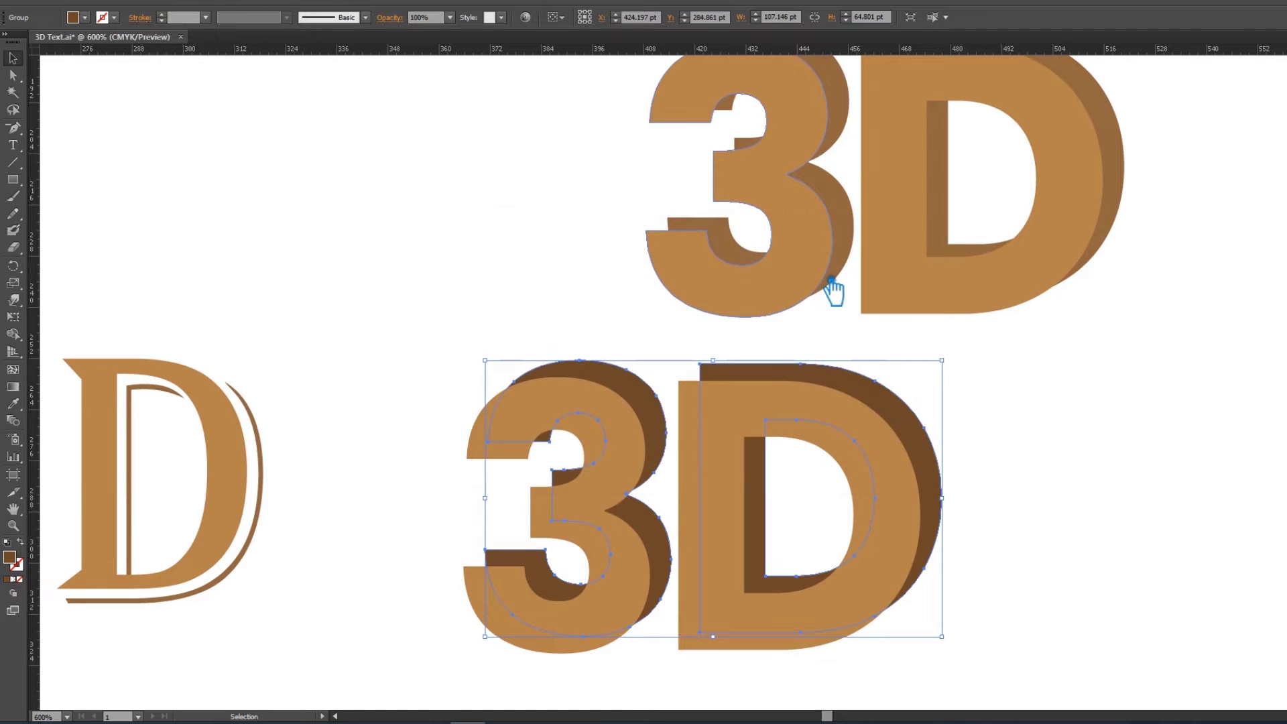
click(1119, 225)
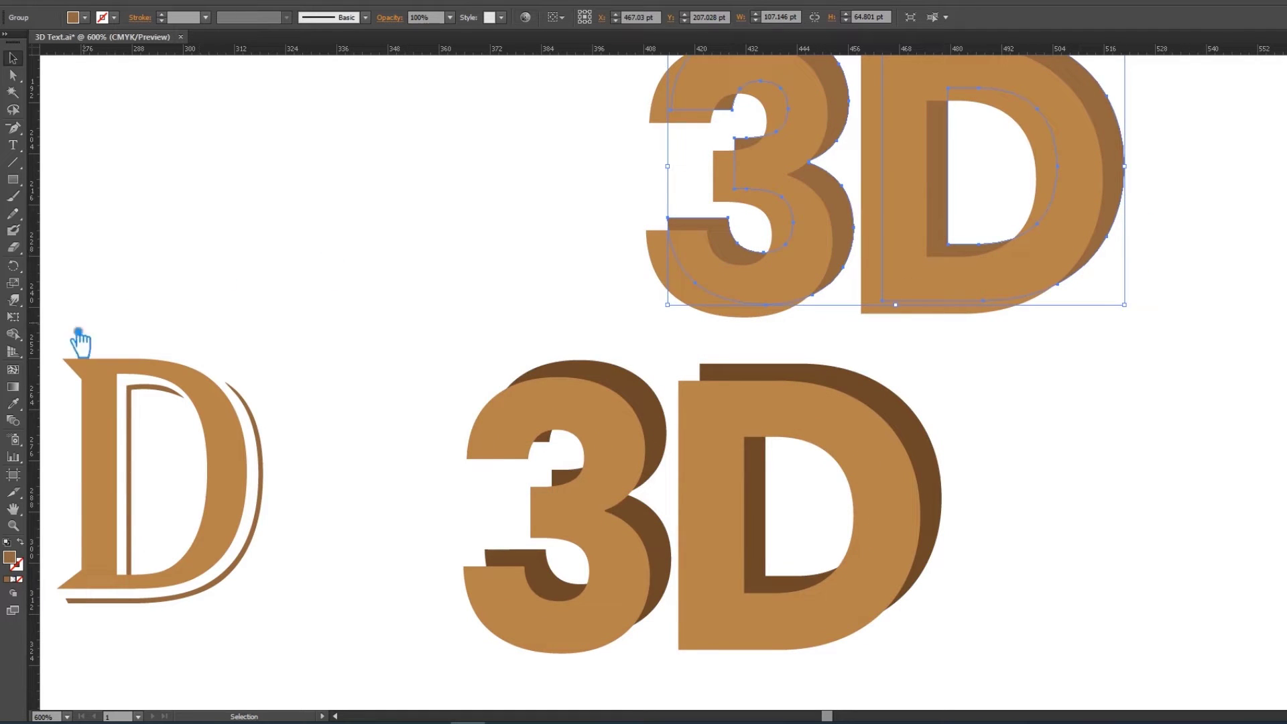
key(i)
click(587, 387)
click(25, 75)
click(244, 173)
Give both 3D front faces a light peach fill, #E5A870
click(13, 58)
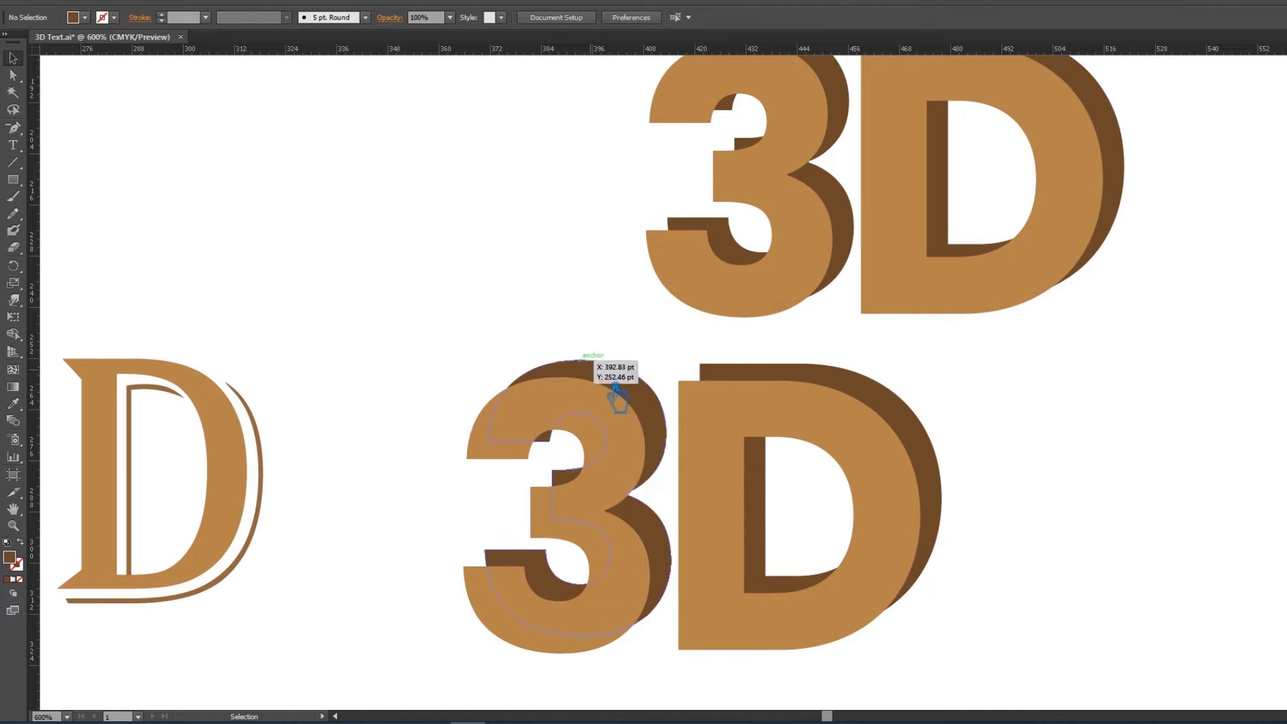
click(642, 453)
double_click(10, 556)
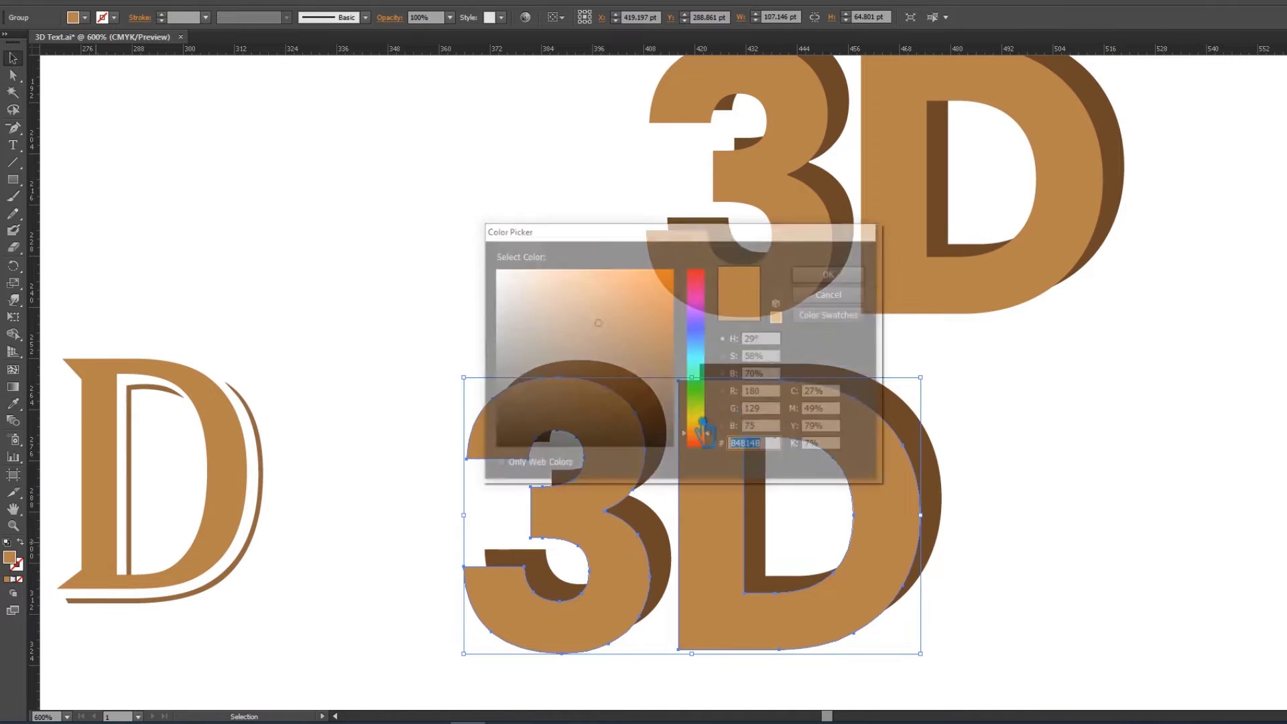
drag(609, 313, 584, 285)
click(831, 273)
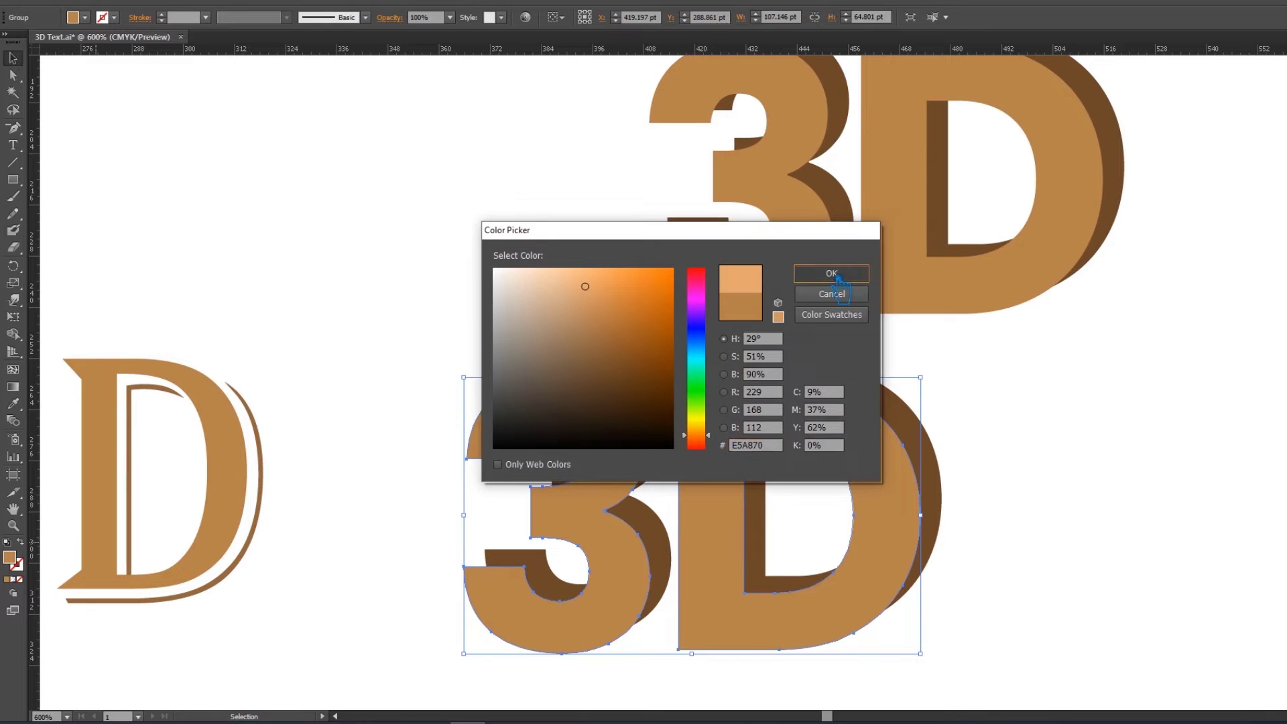
click(1032, 288)
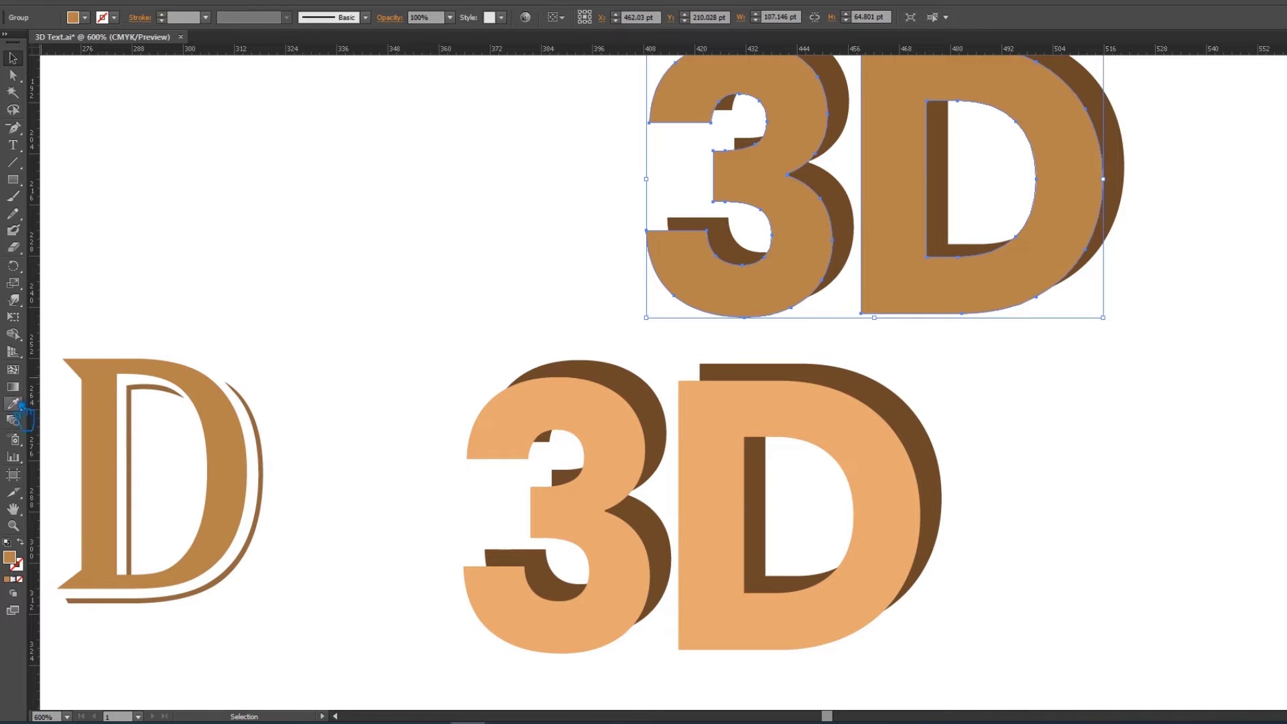
click(721, 439)
click(15, 59)
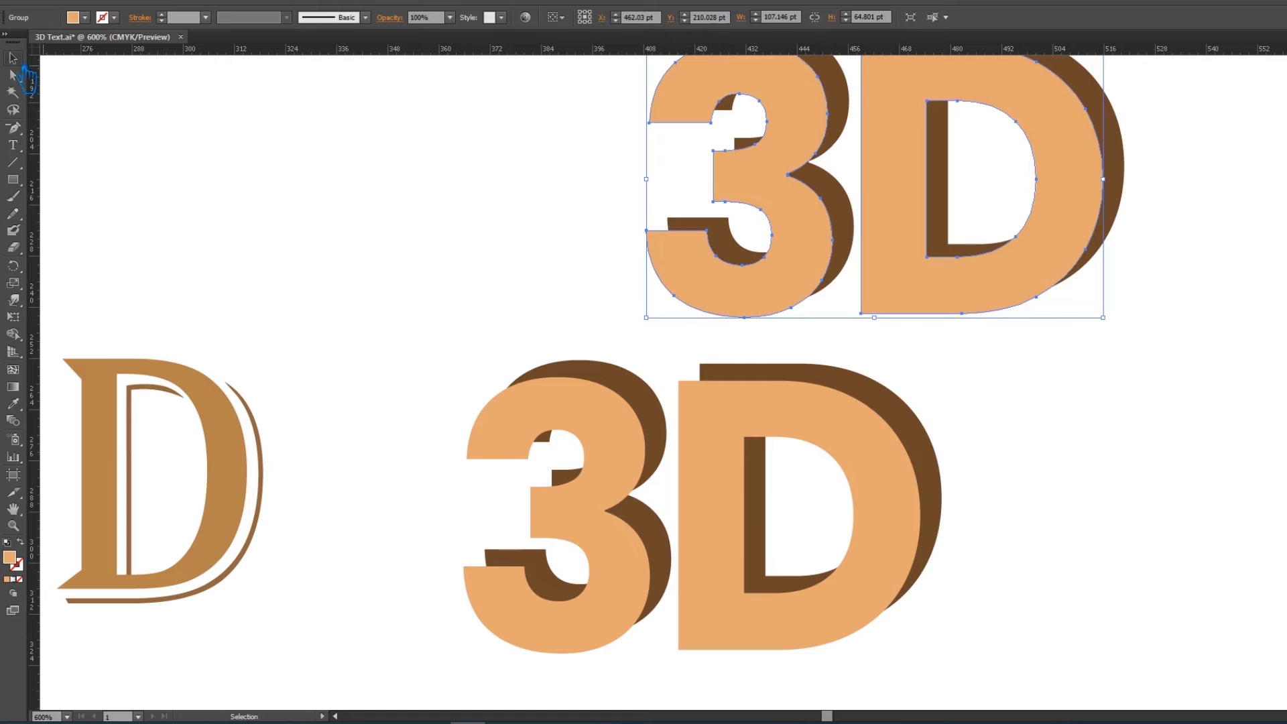
click(360, 232)
click(645, 401)
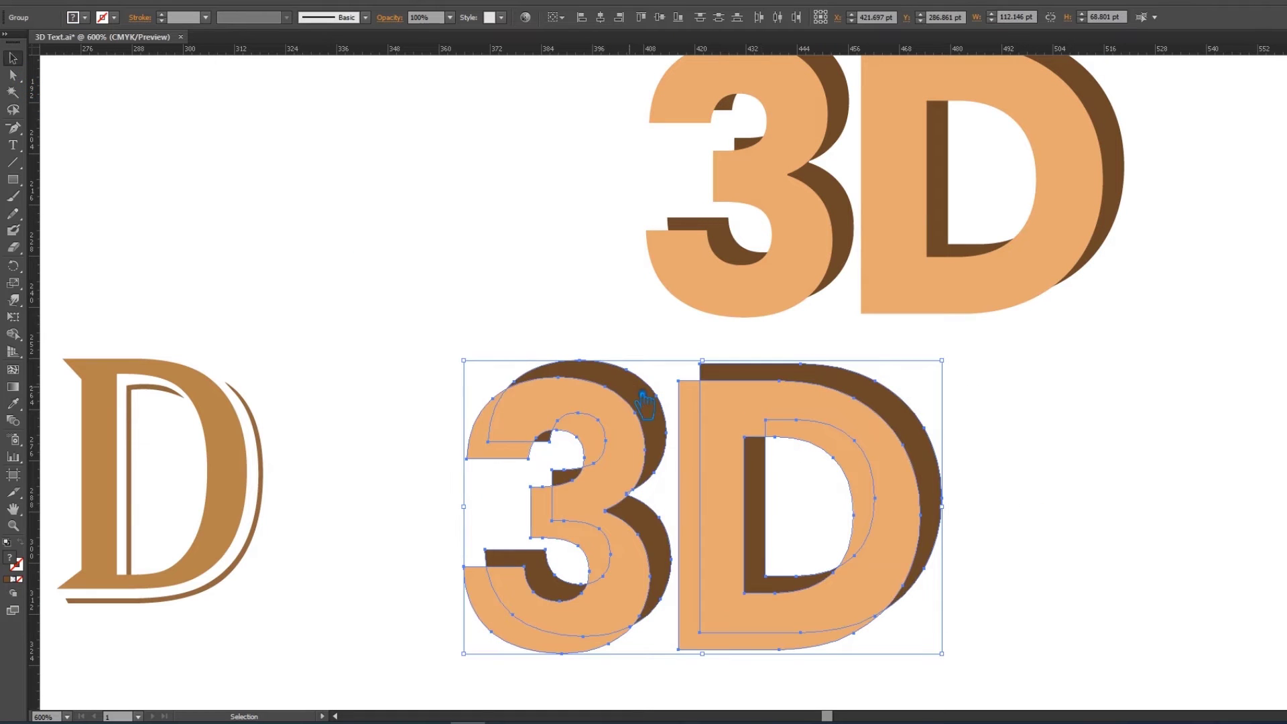
click(100, 2)
mouse_move(114, 312)
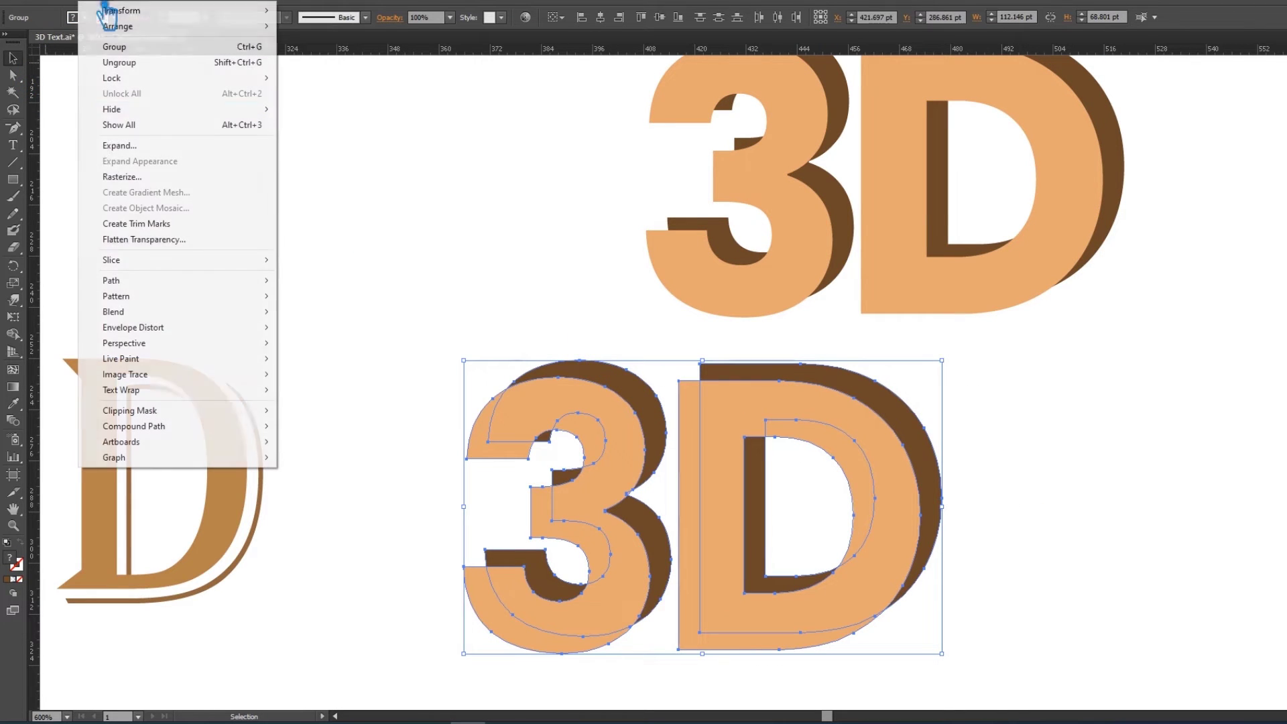
click(328, 312)
click(1045, 493)
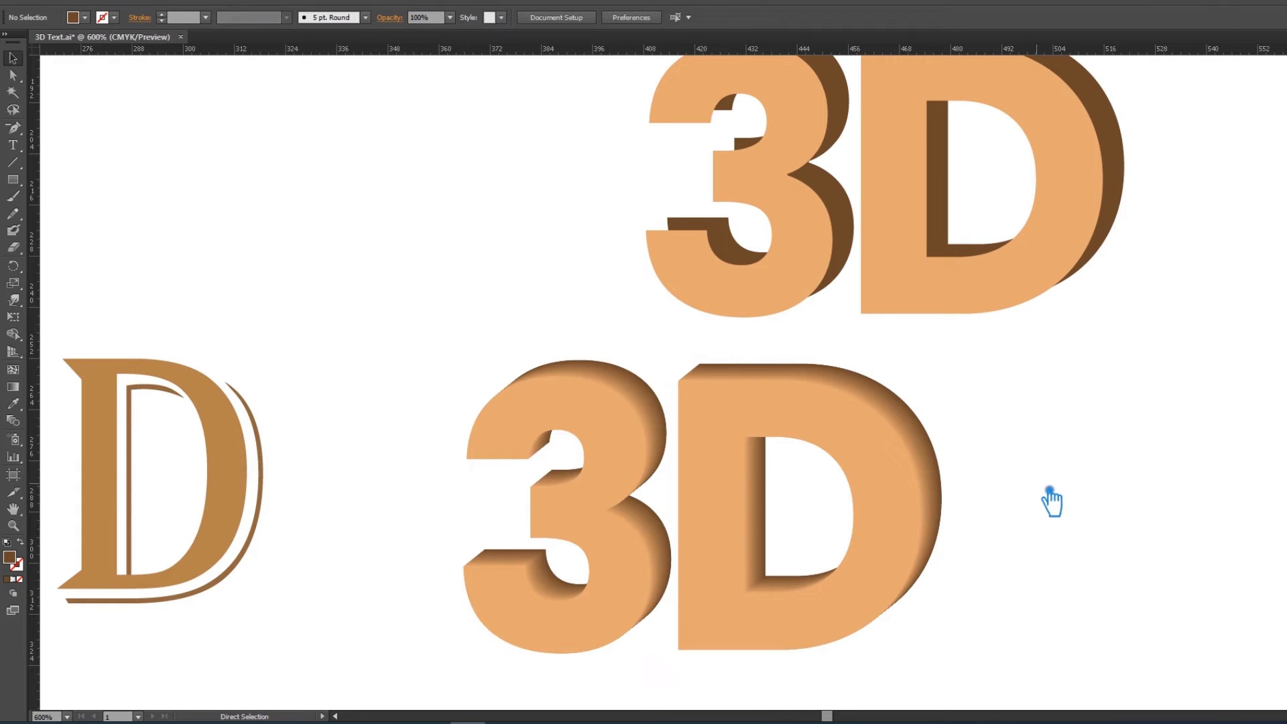
key(ctrl+z)
key(ctrl+z)
click(1066, 492)
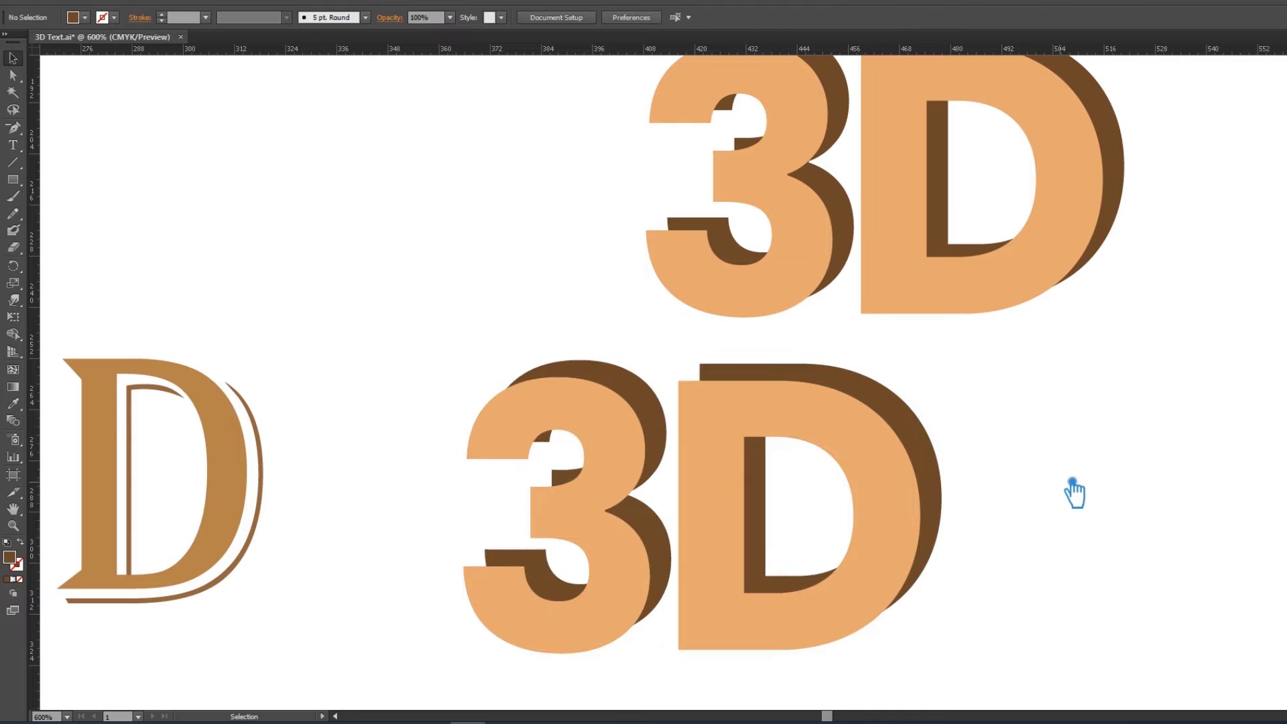
click(933, 442)
Nudge and slightly shrink the brown extrusion layer to sit behind the peach letters
key(Right)
key(Right)
key(Up)
key(Up)
key(Left)
key(Up)
key(Up)
key(Left)
key(Left)
key(Left)
key(Left)
key(Left)
key(Left)
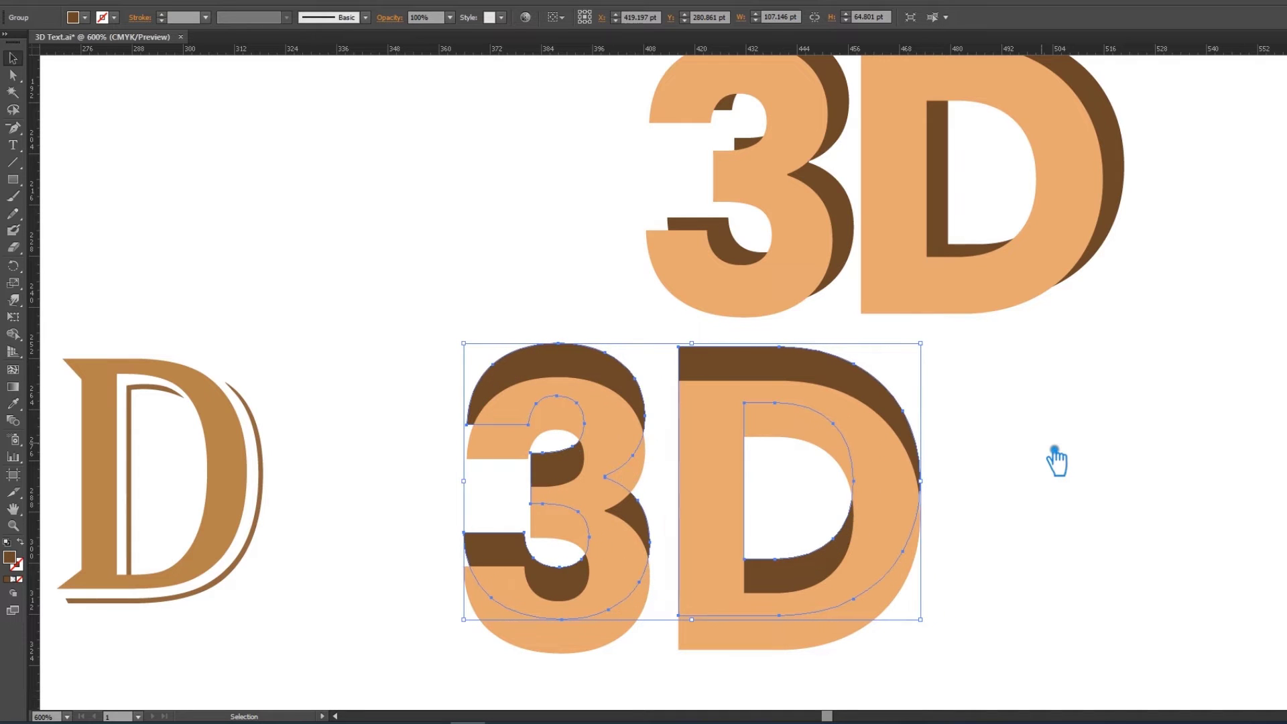
key(Down)
key(Right)
key(Right)
key(Right)
key(Right)
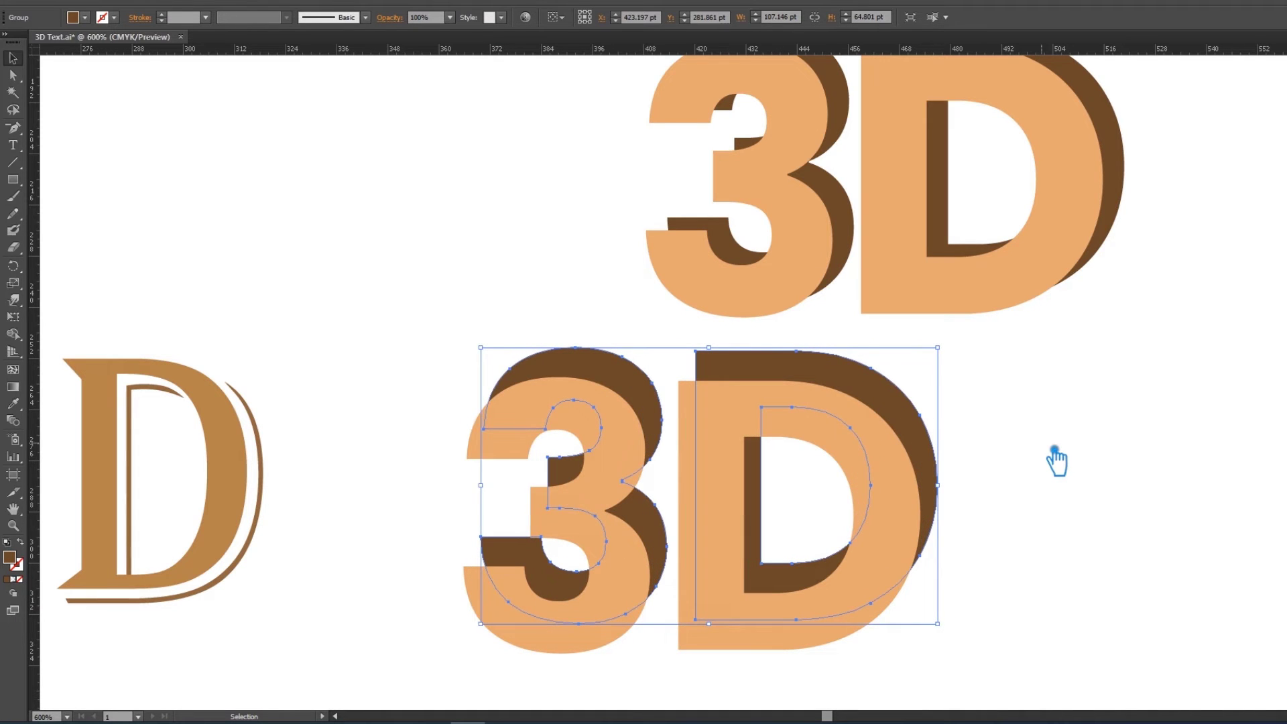
key(Down)
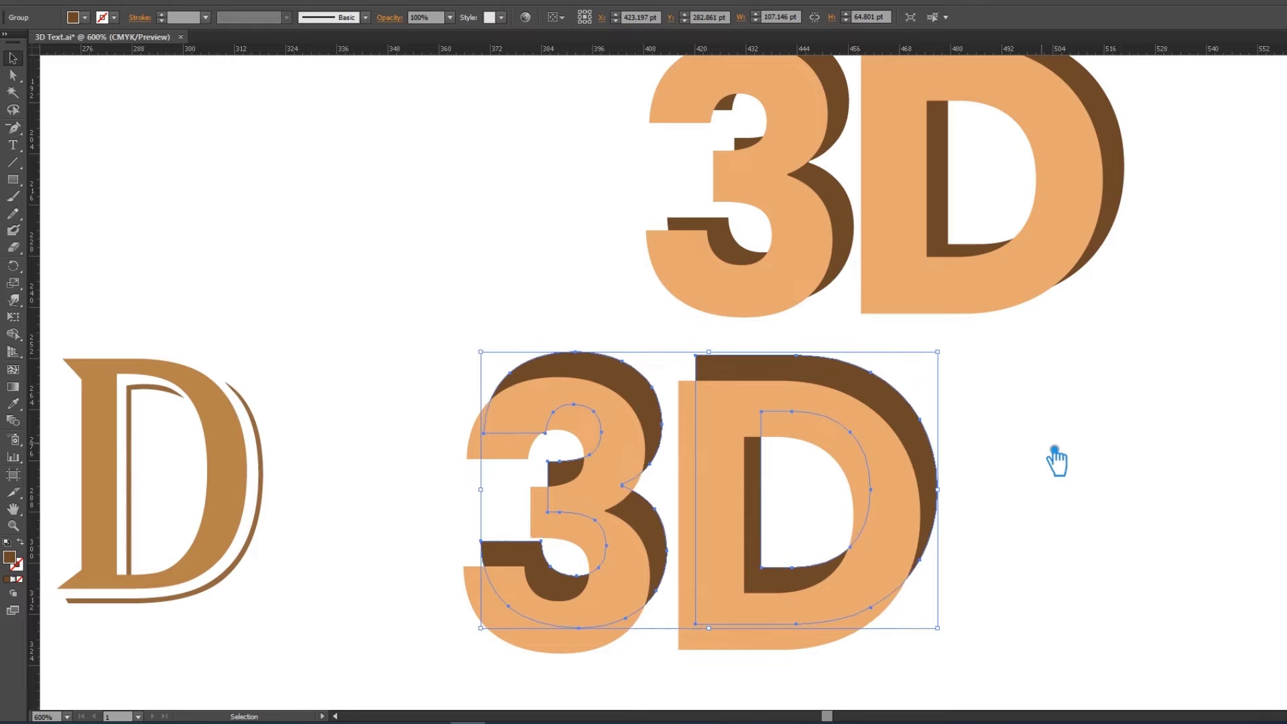
key(Up)
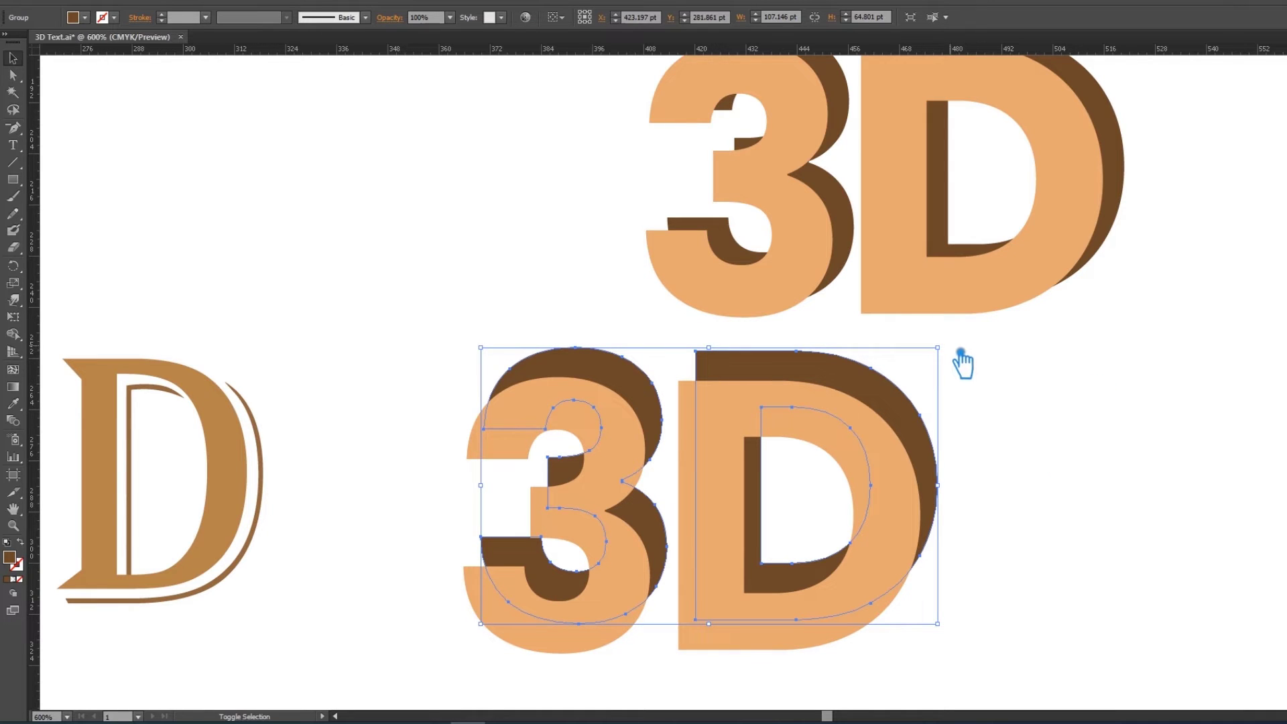
drag(953, 353, 941, 357)
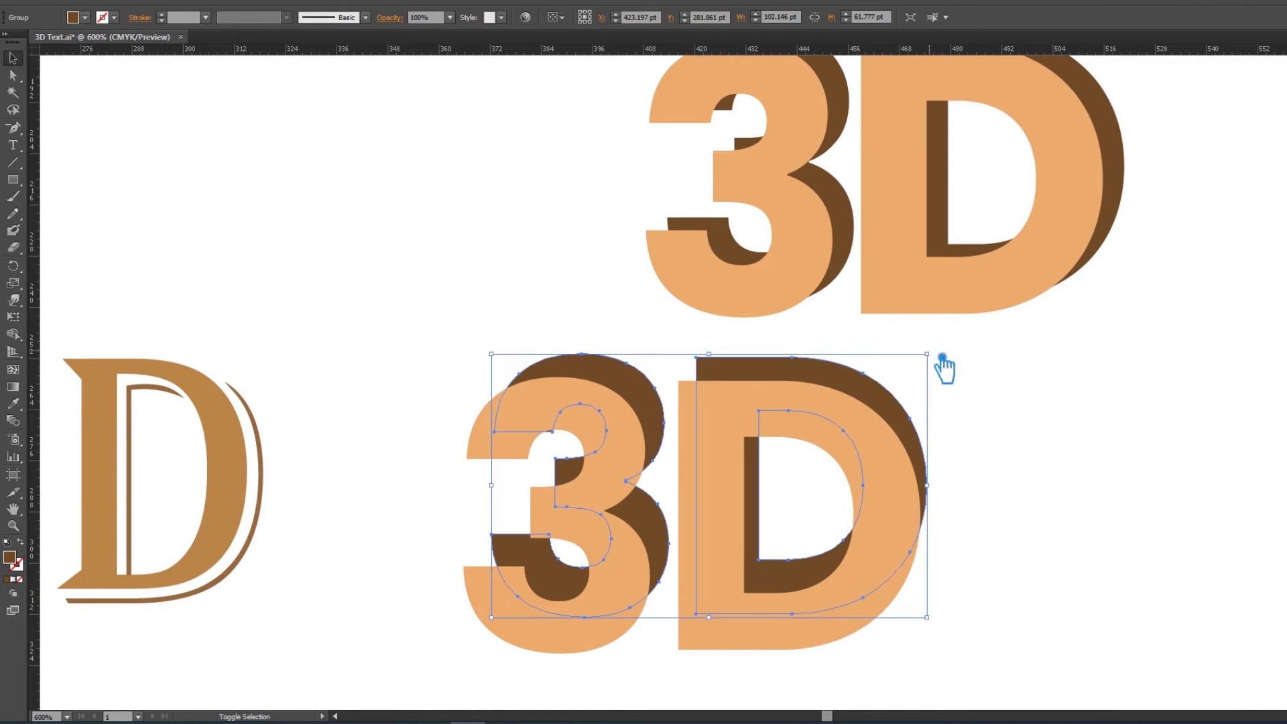
key(Down)
key(Down)
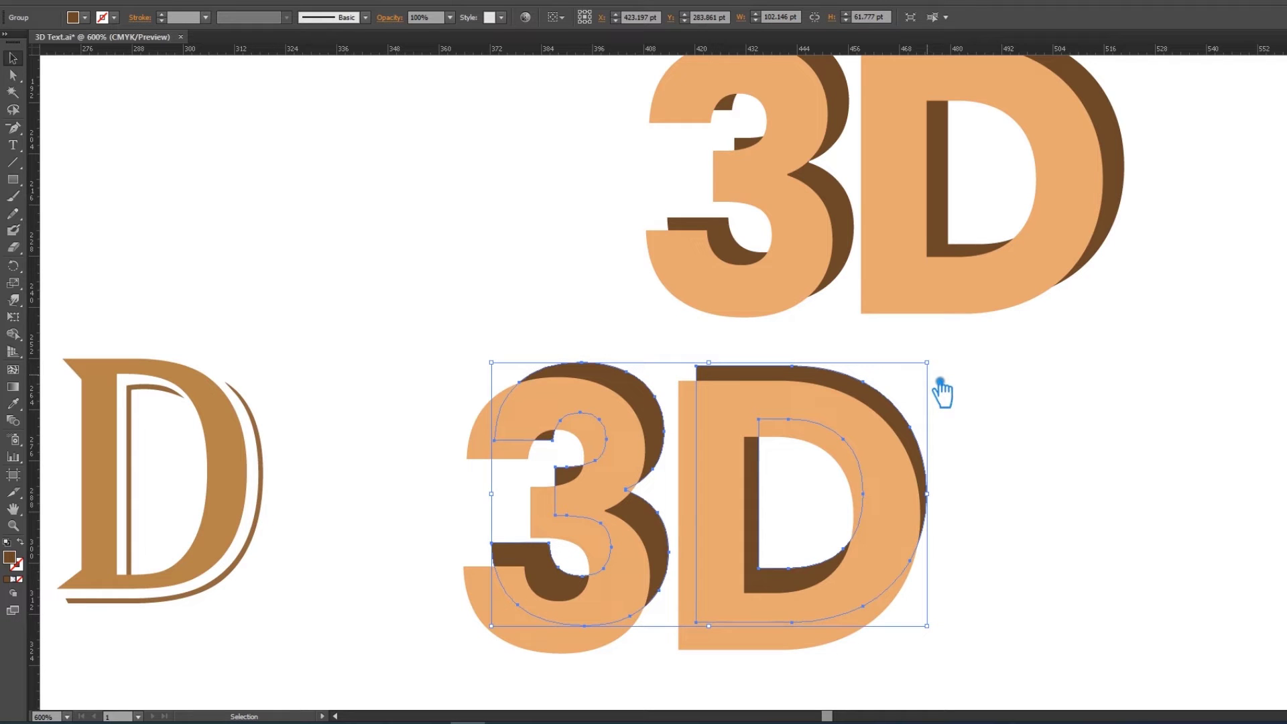
Try blending the peach front face into its extrusion, then undo it
shift+click(727, 563)
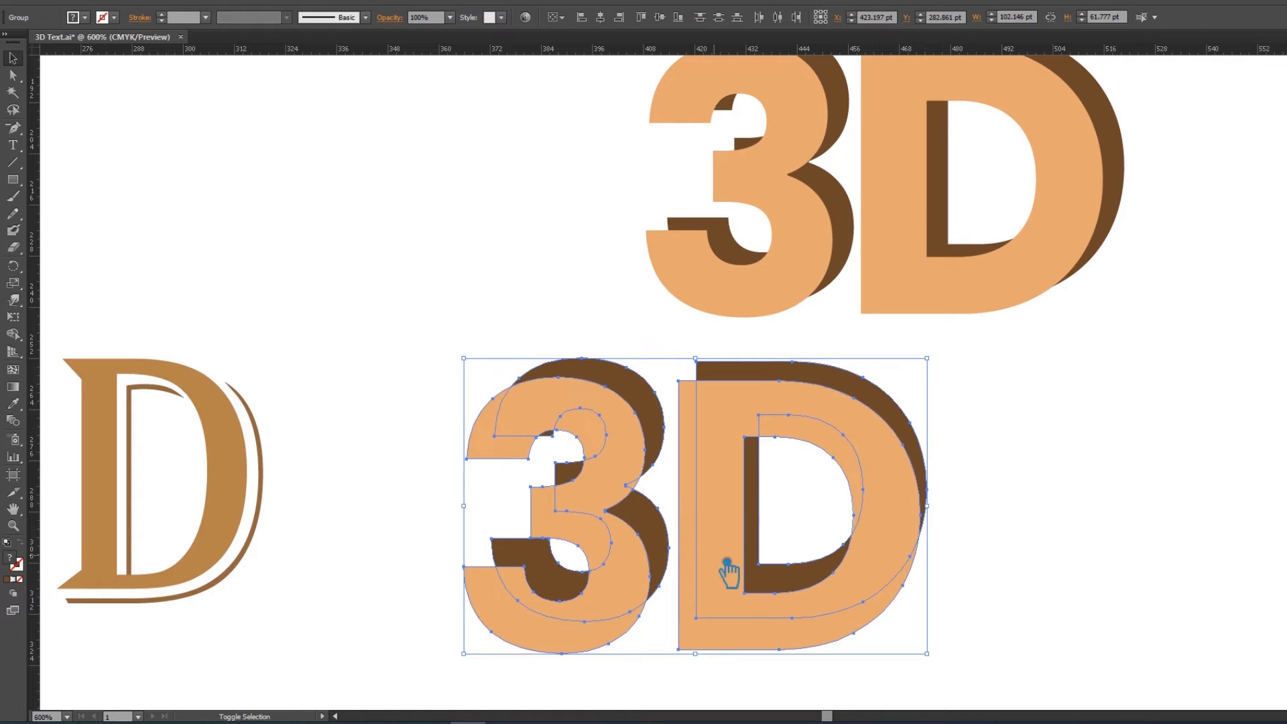
click(134, 40)
mouse_move(114, 311)
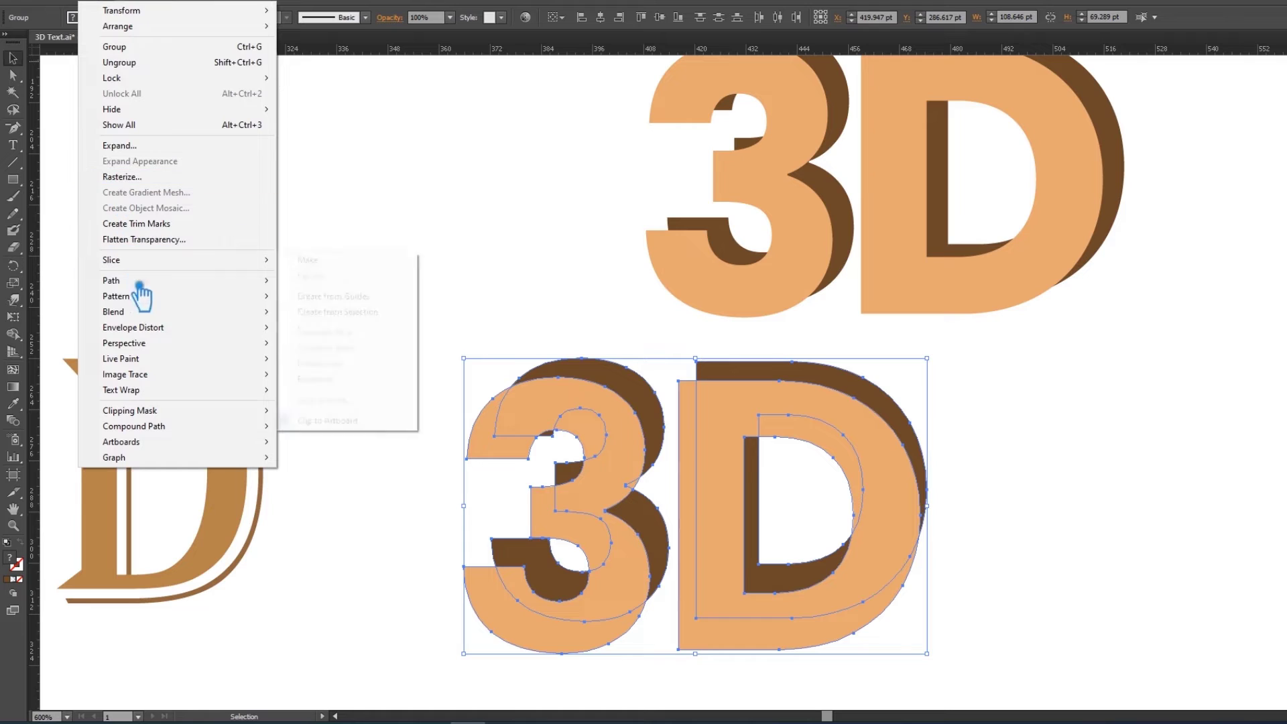
click(339, 318)
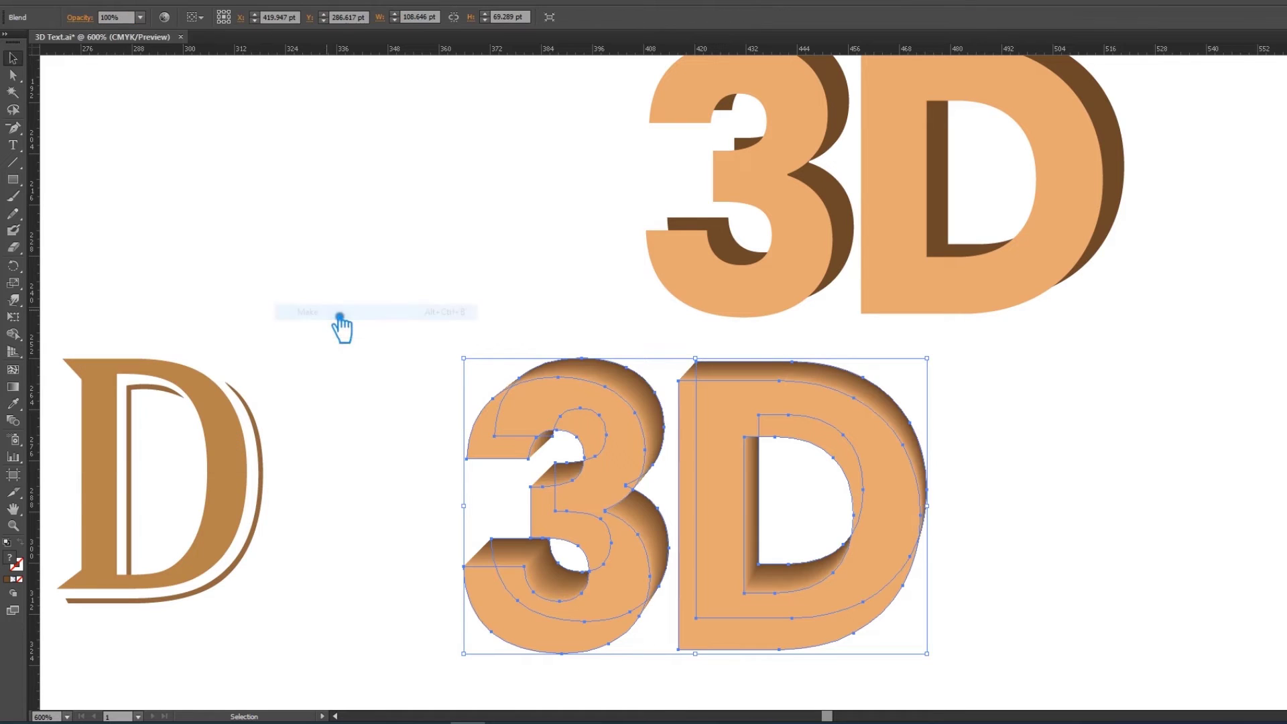
click(1090, 470)
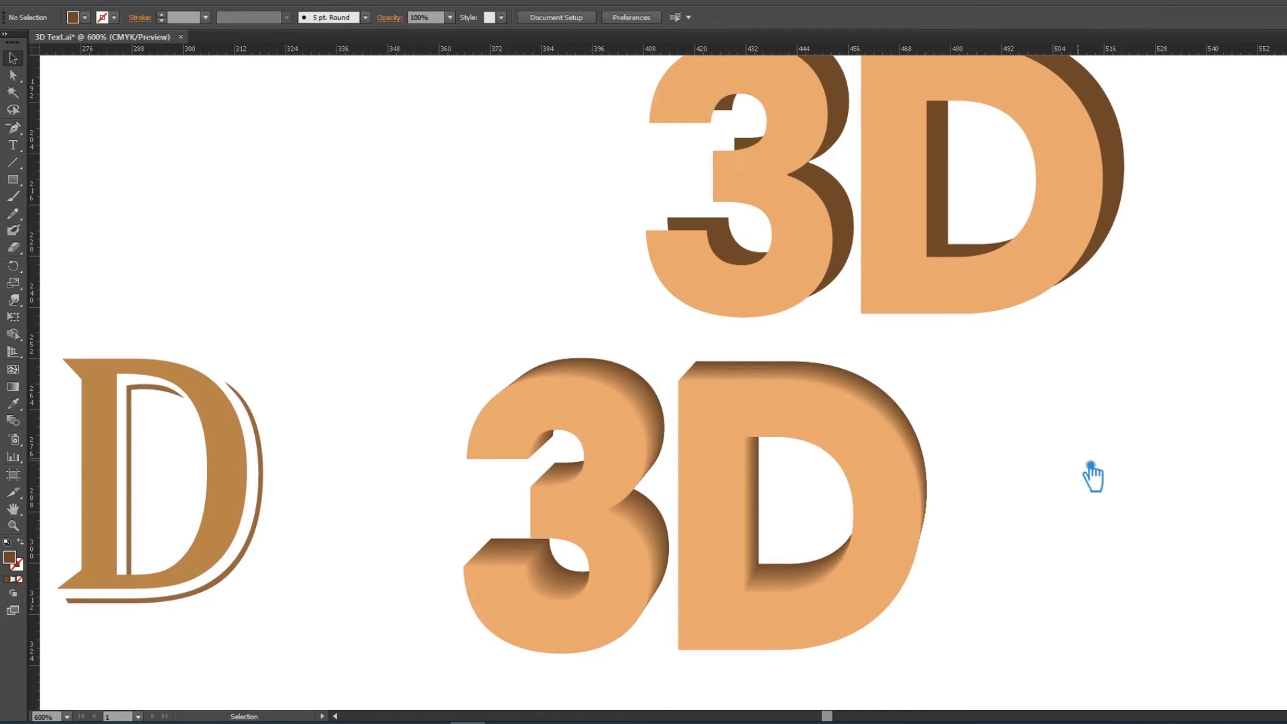
key(ctrl+z)
Nudge the letters down and right, then blend front letters and shadow together
click(935, 445)
click(638, 375)
key(Down)
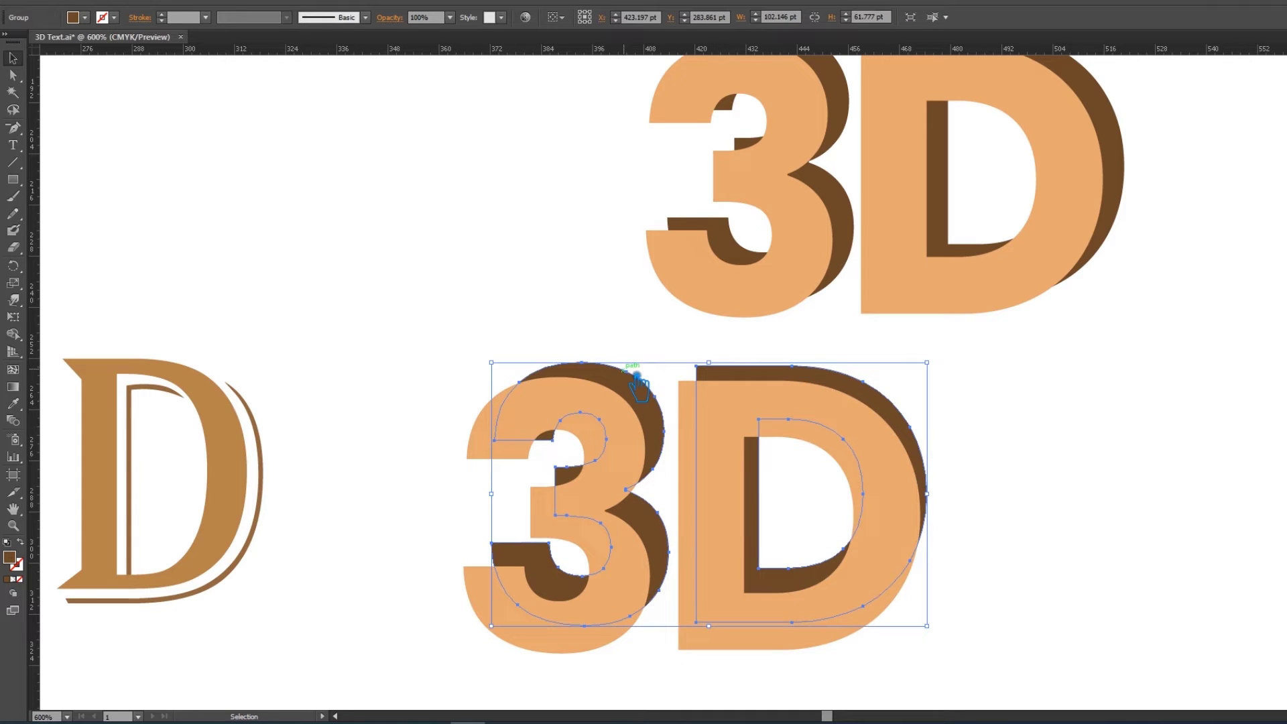
key(Right)
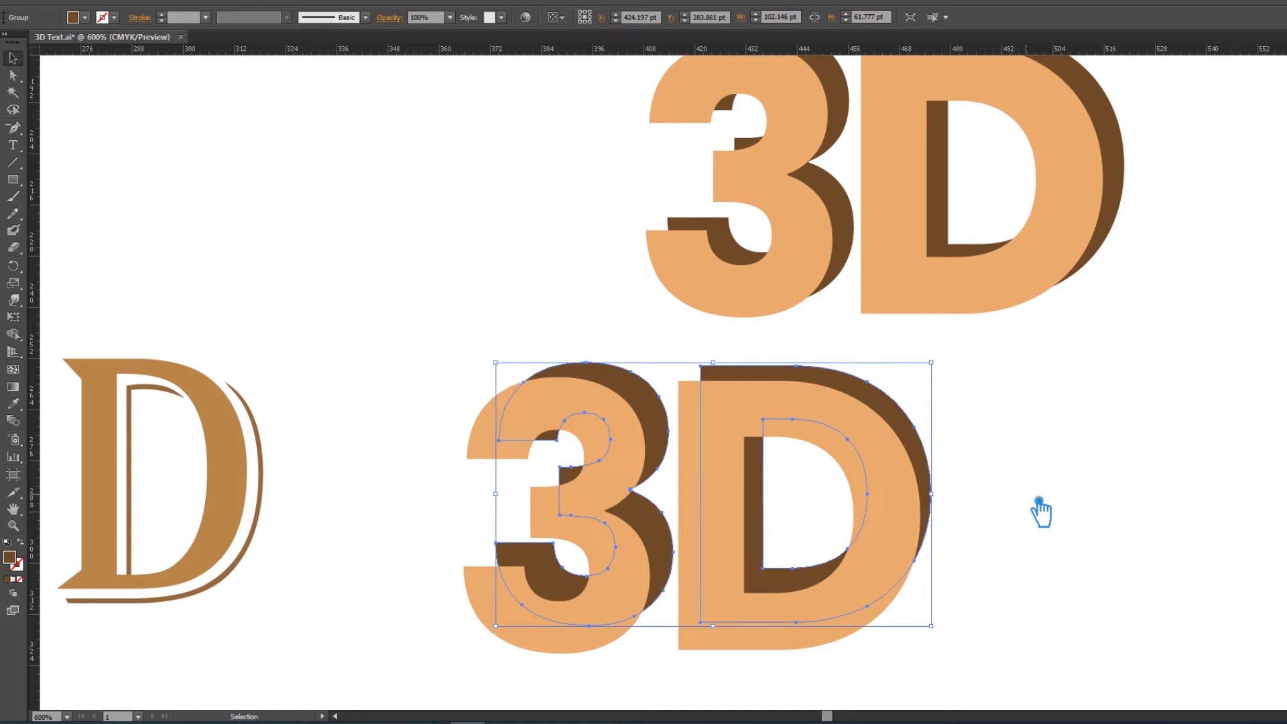
drag(1067, 518, 819, 541)
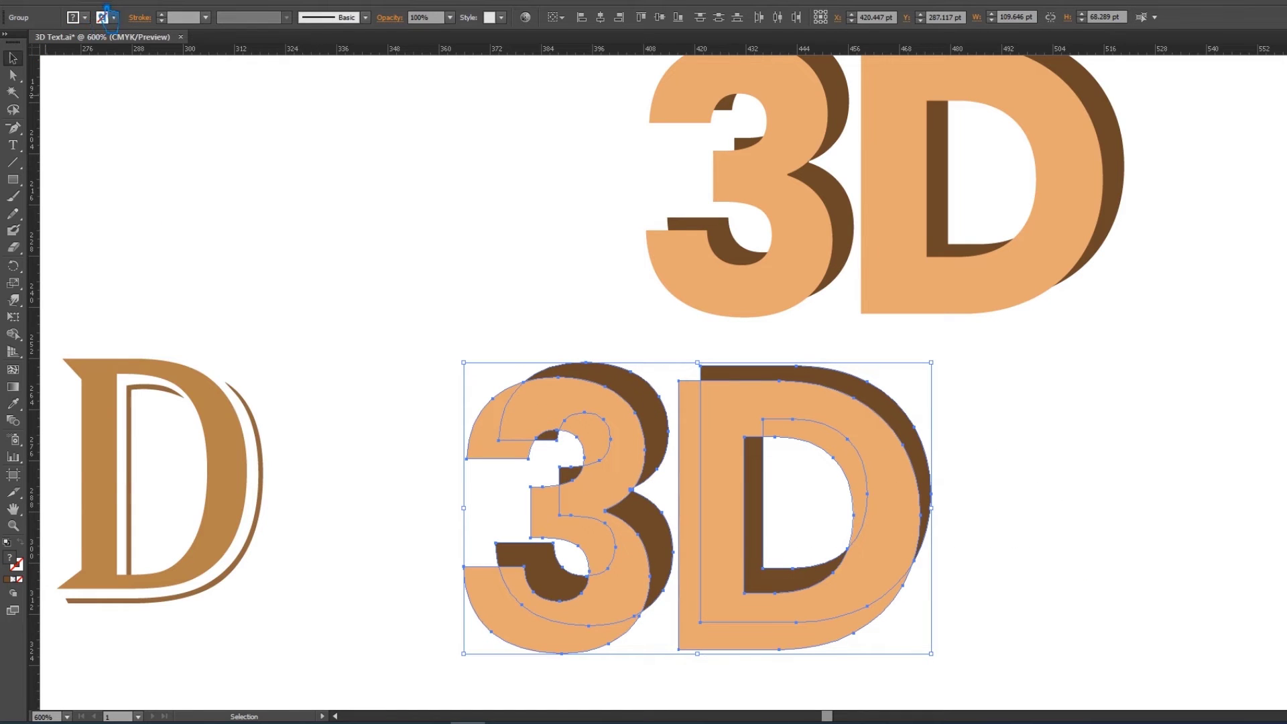
click(107, 12)
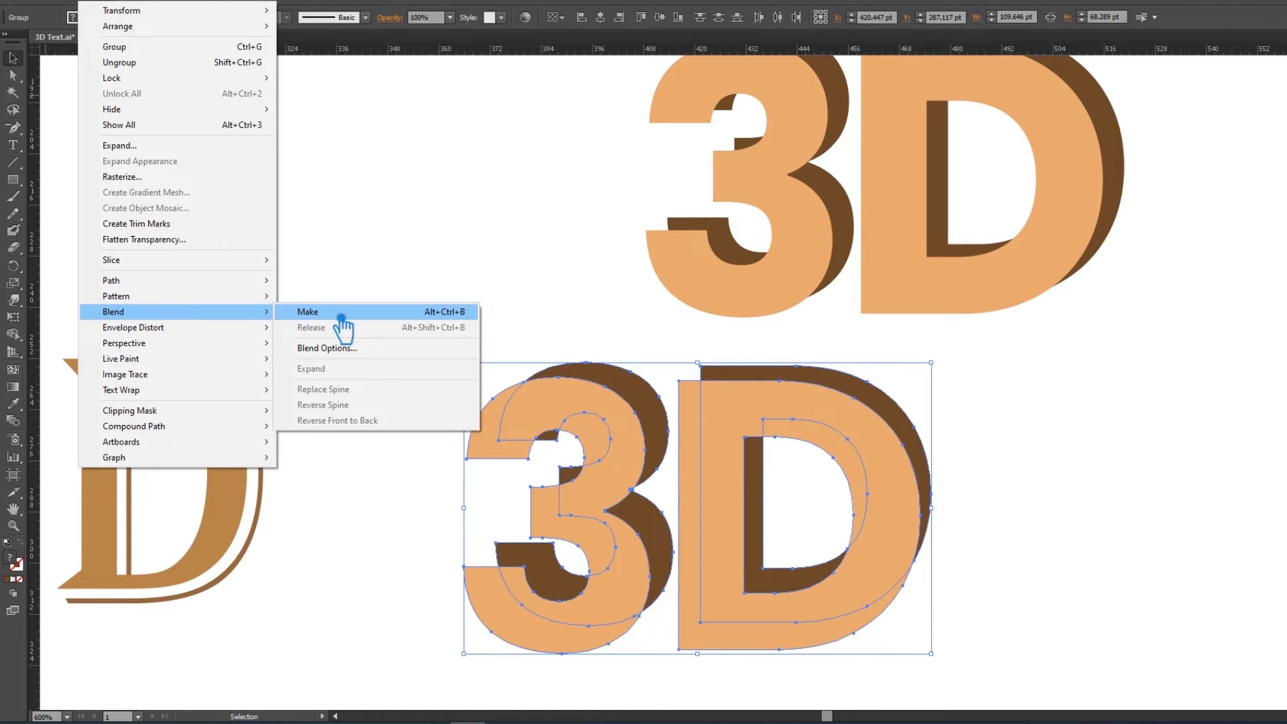
click(341, 319)
click(1128, 467)
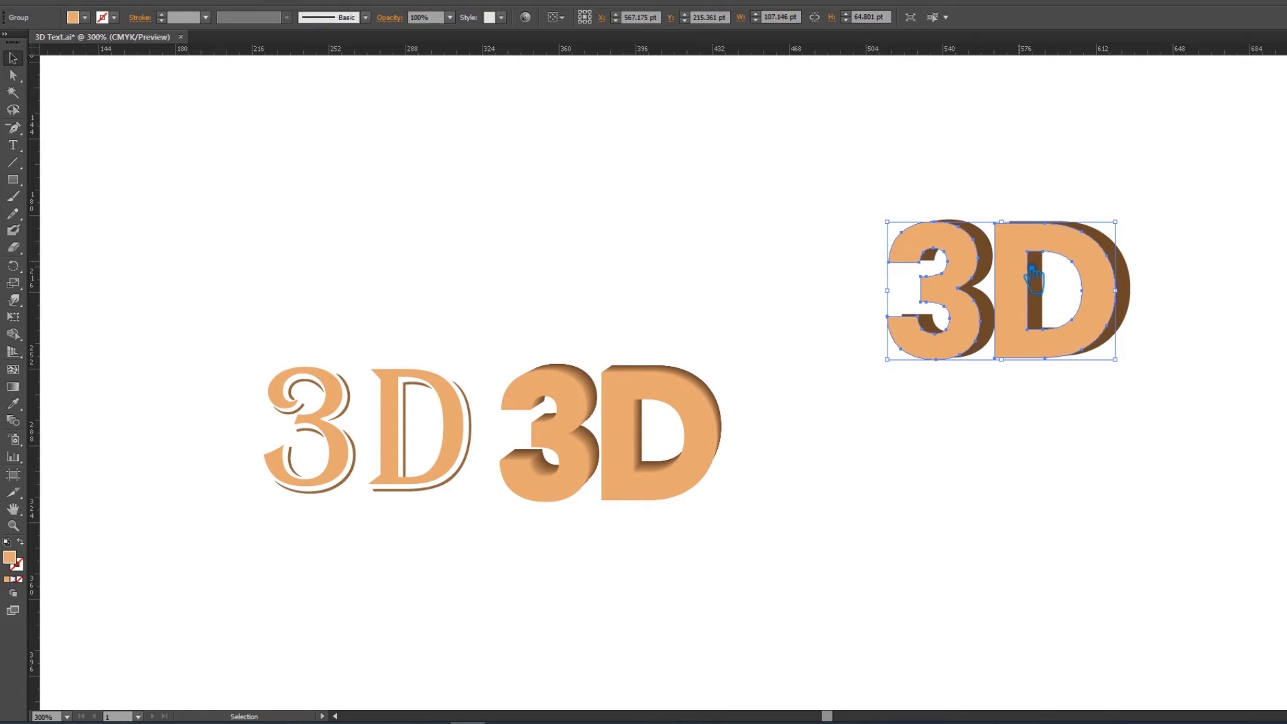
Nudge the front letters right and duplicate the 3D group up and to the left
key(Right)
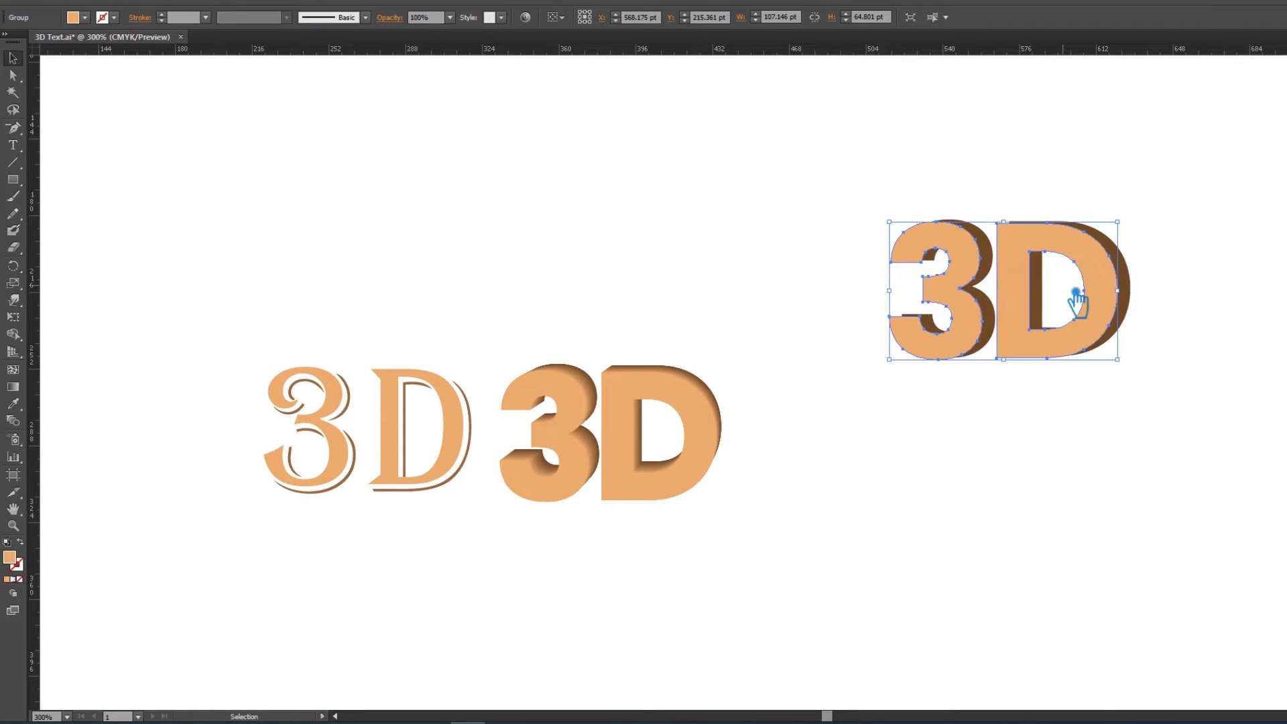
click(1184, 305)
click(915, 222)
drag(960, 282, 449, 173)
click(693, 247)
Recolour the right copy's front letters lime green, about #ADC939
click(1046, 305)
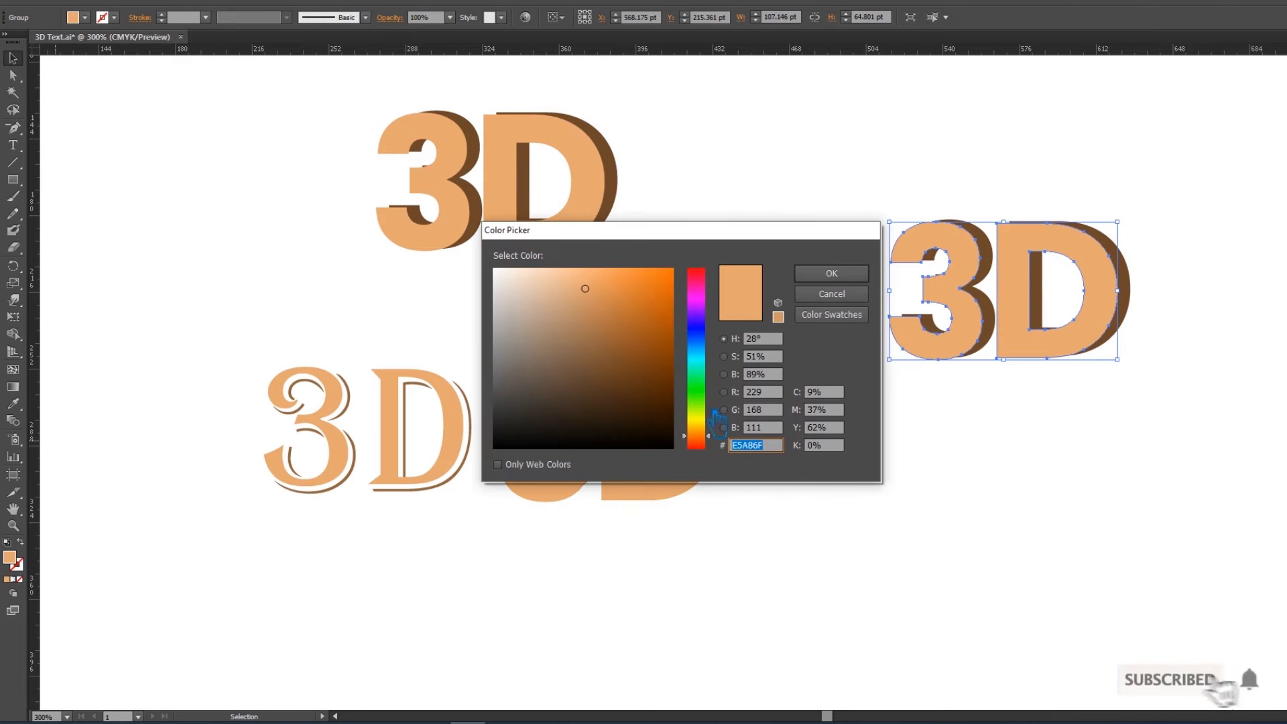
drag(709, 434, 709, 411)
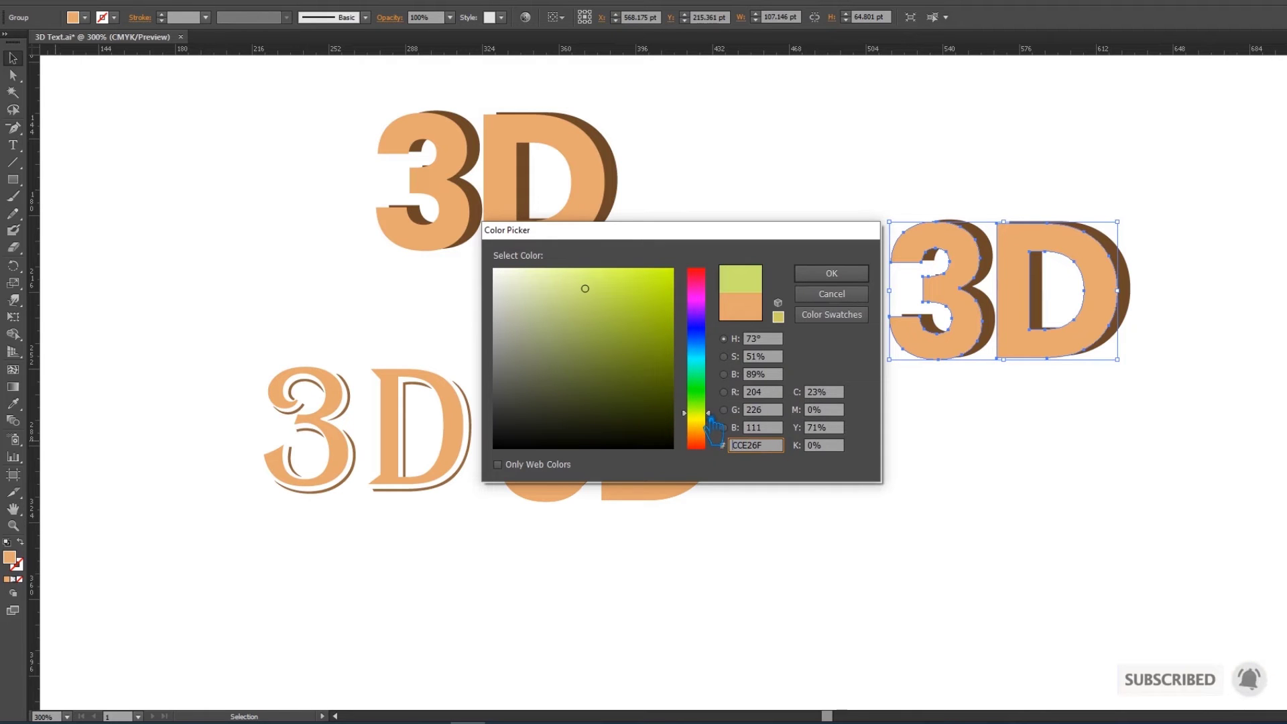
drag(653, 352, 634, 295)
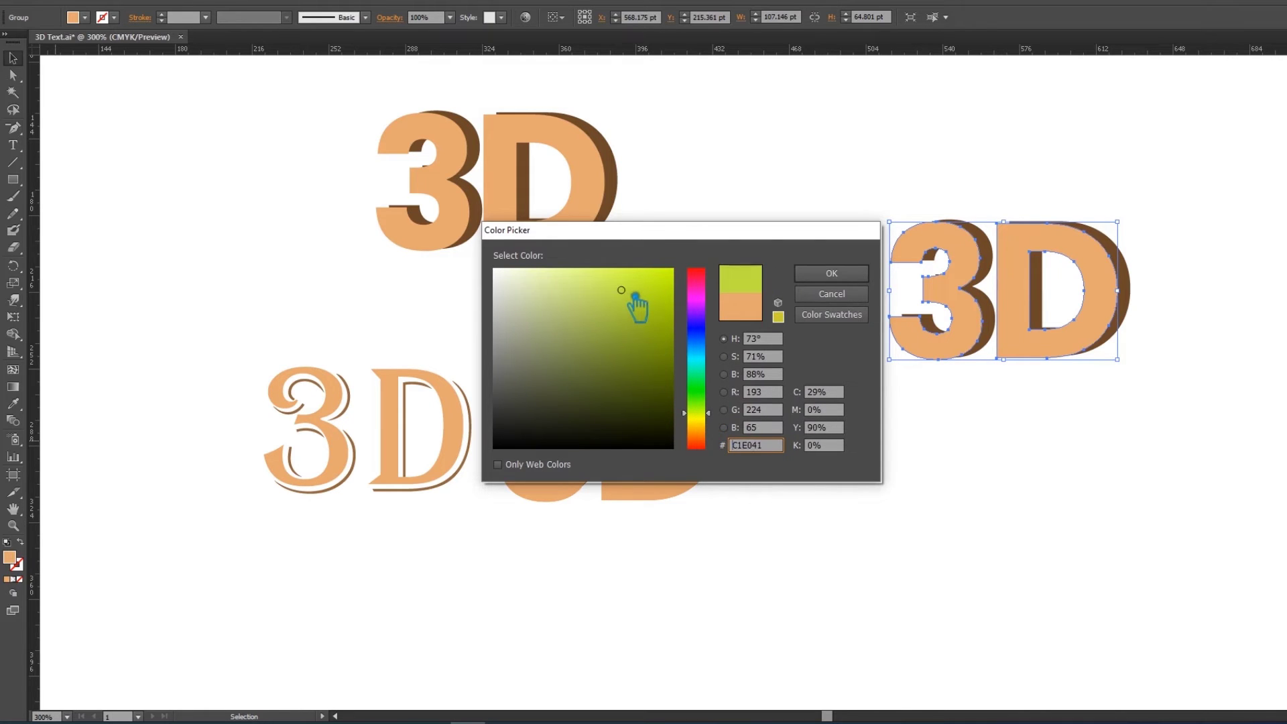
click(831, 274)
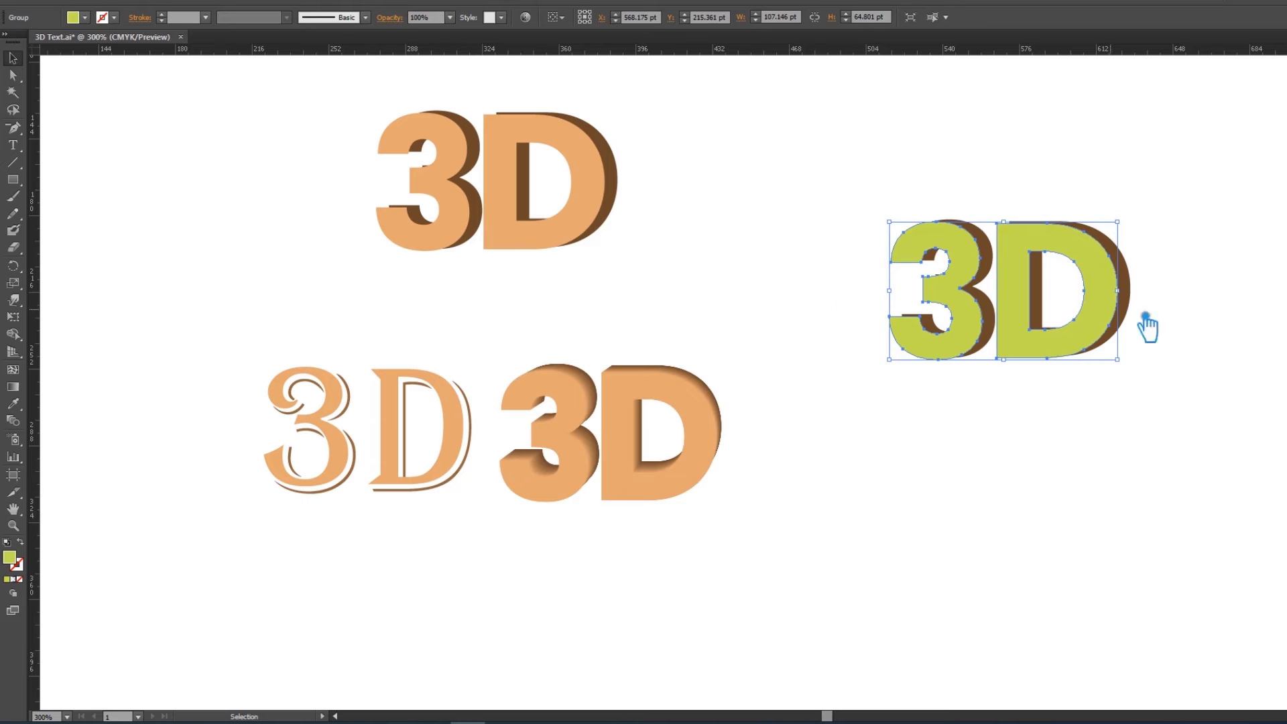
click(1194, 310)
click(1137, 286)
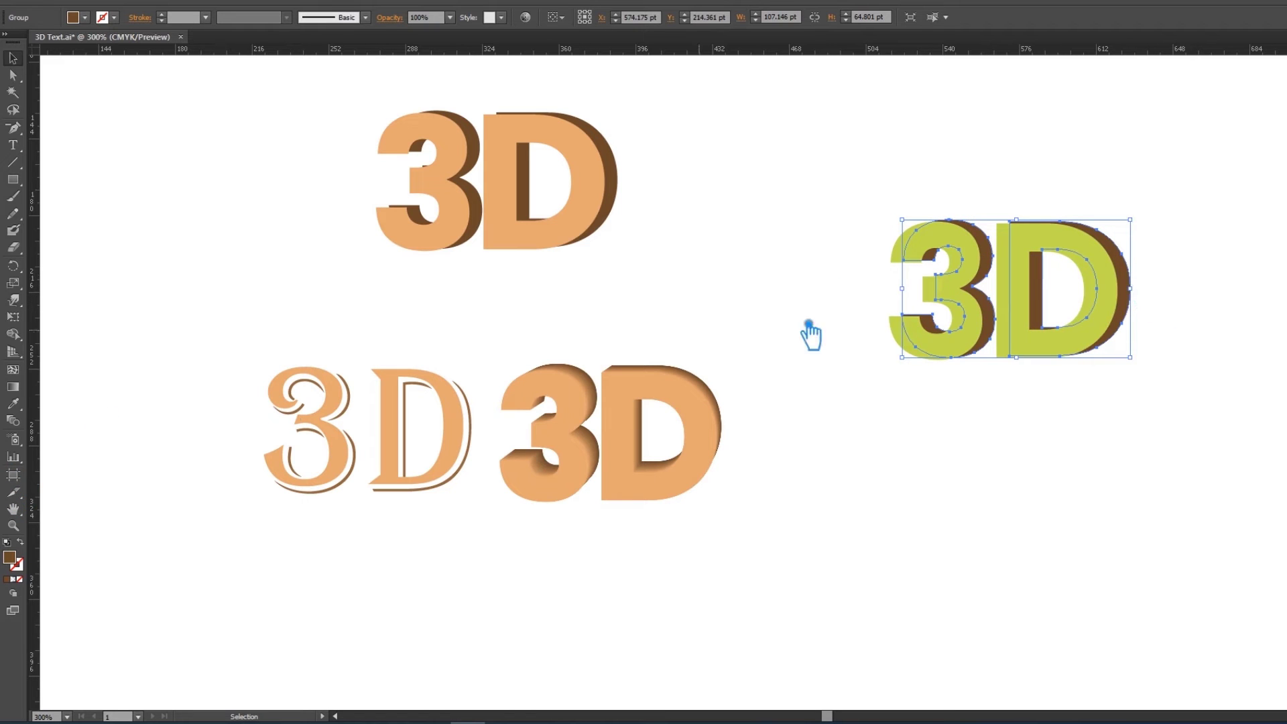
click(1020, 335)
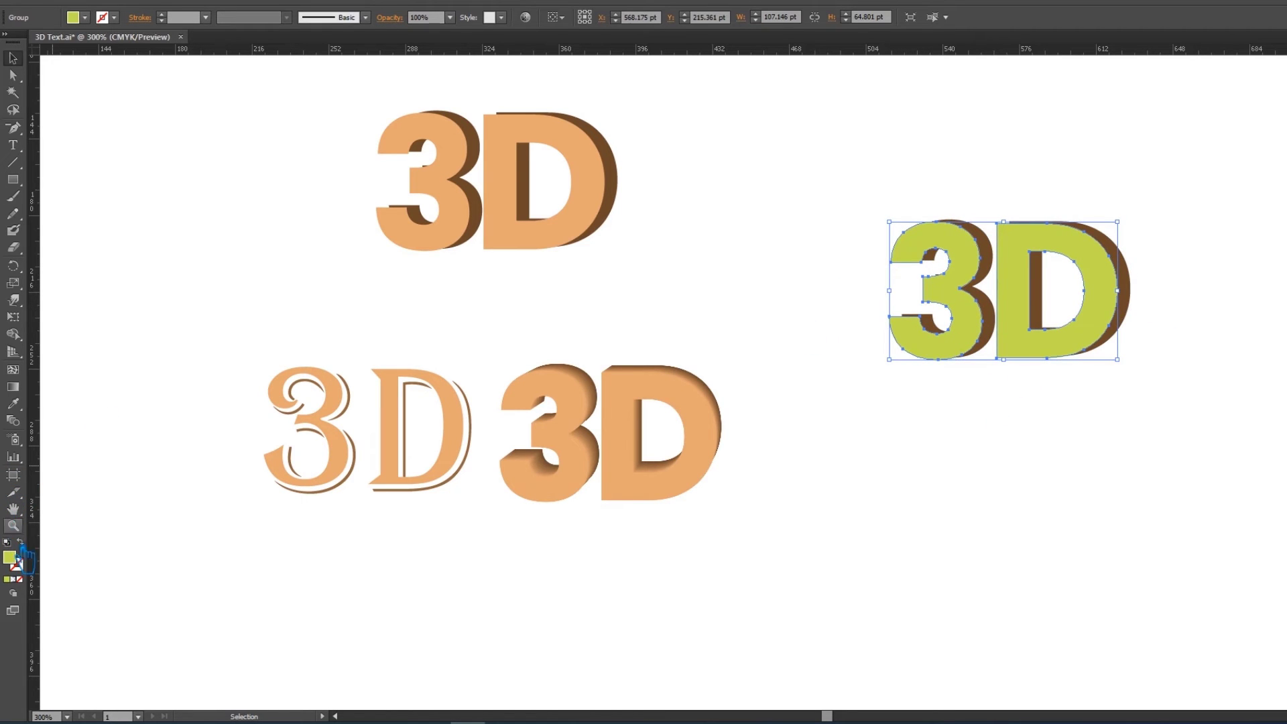
double_click(26, 567)
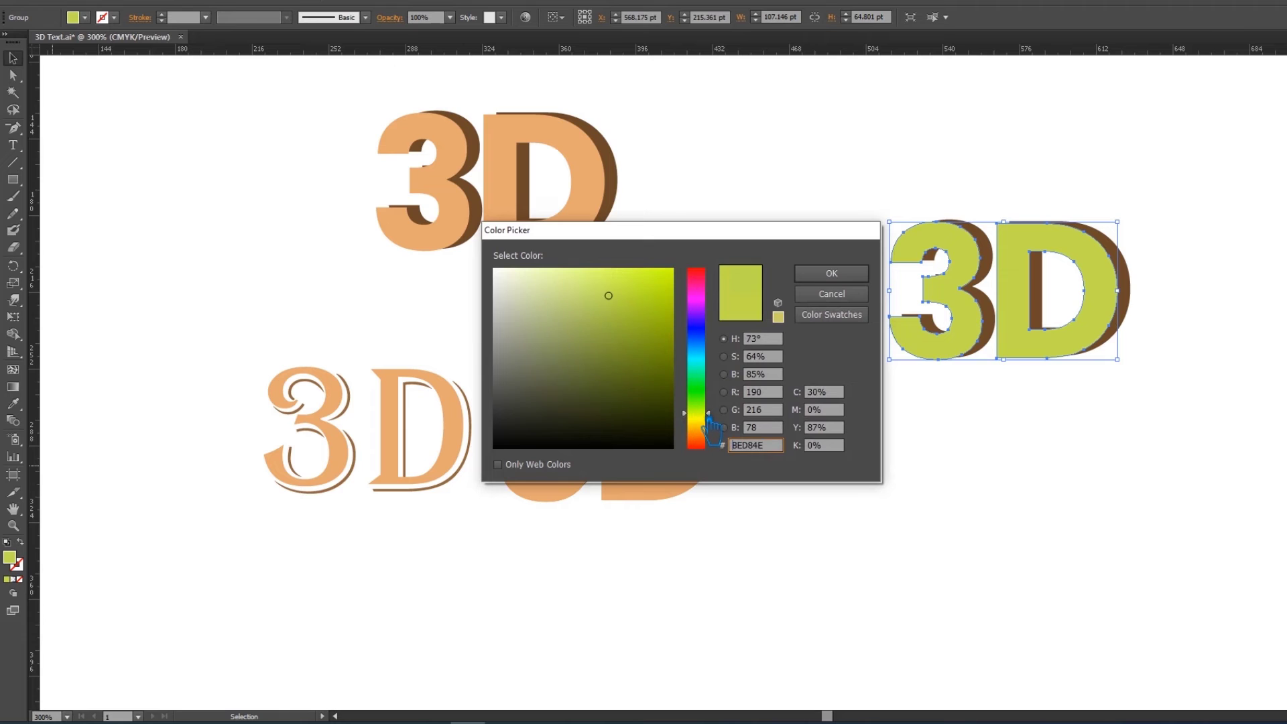
drag(637, 341, 637, 313)
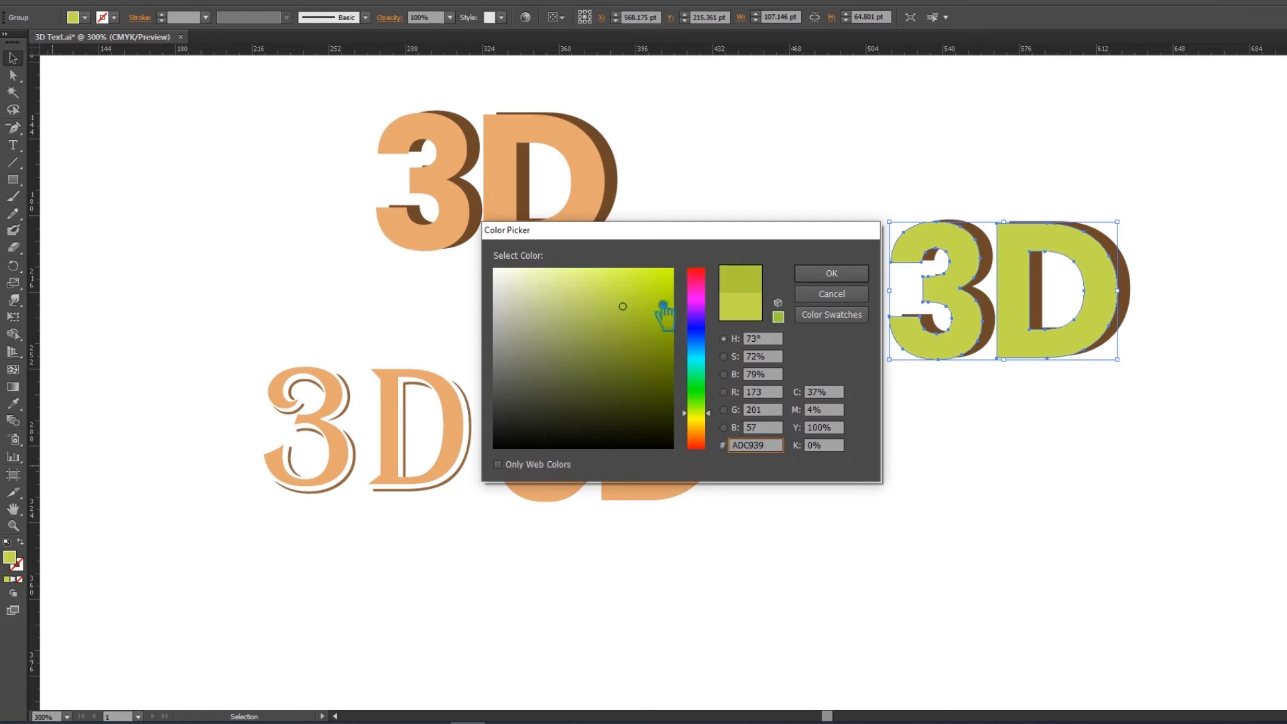
click(859, 274)
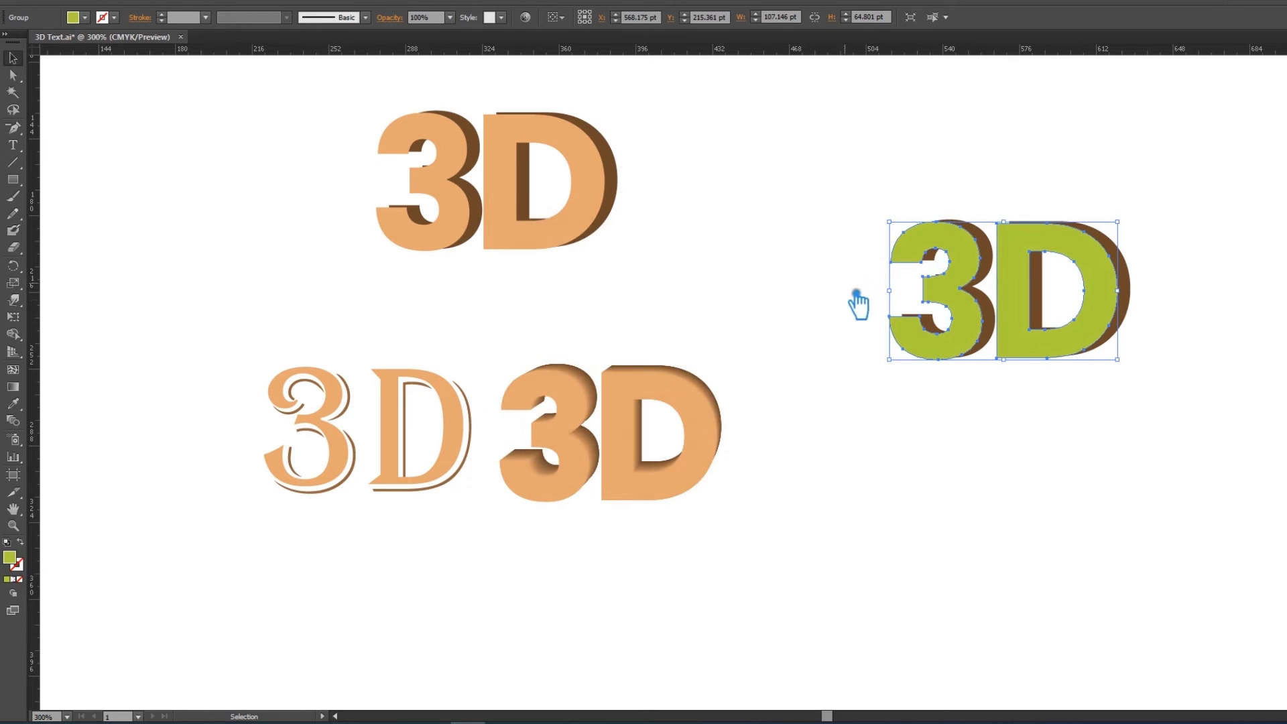
click(1129, 291)
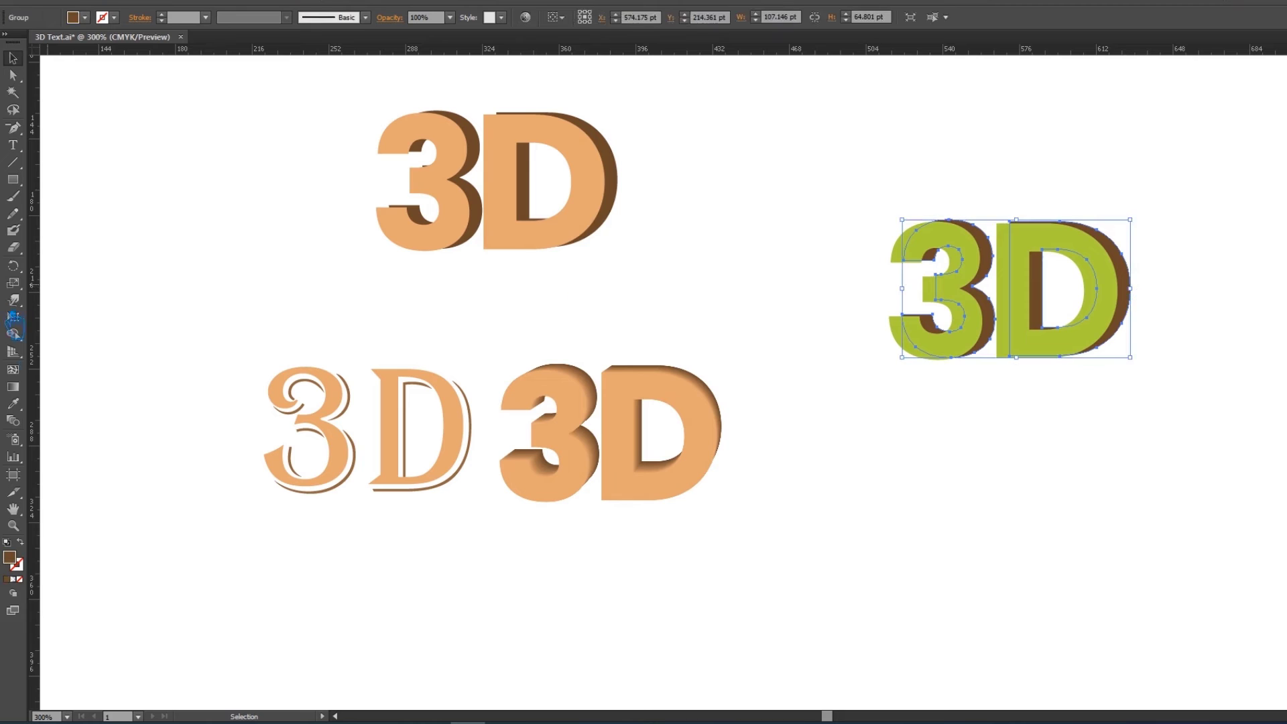
Sample the lime onto the shadow letters, then darken them to olive, about #636B15
click(1025, 320)
double_click(20, 562)
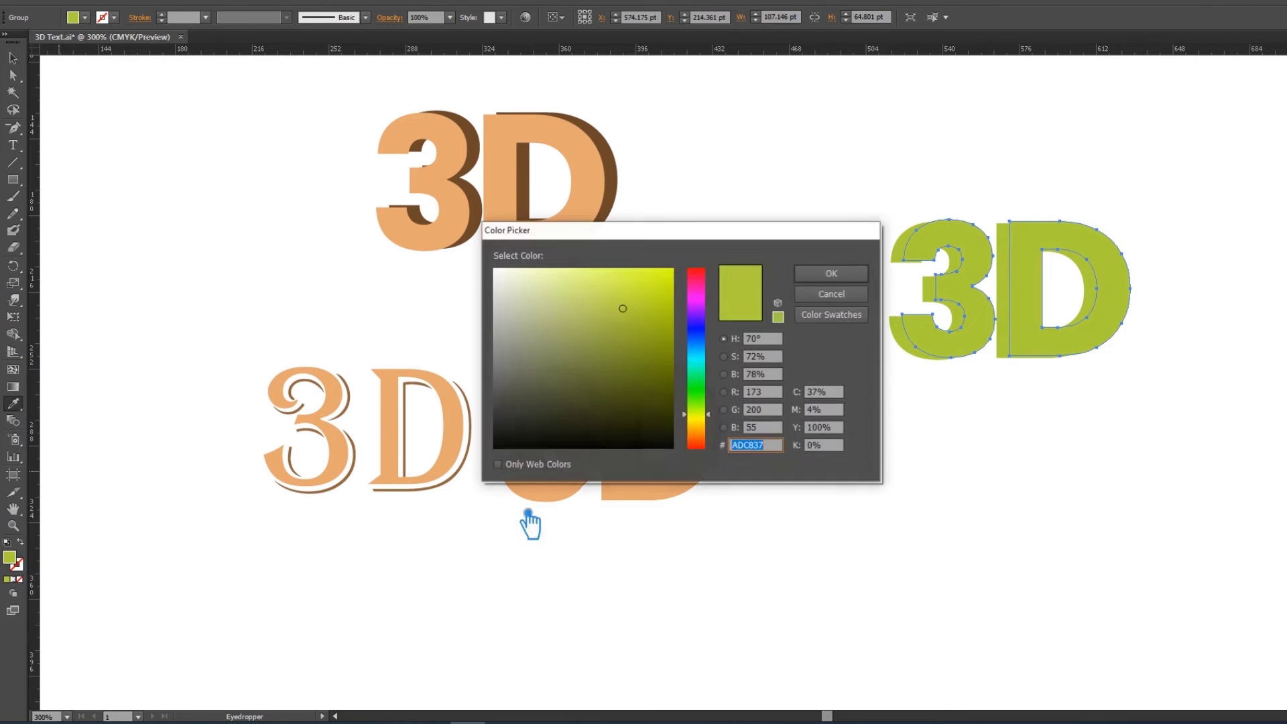
click(640, 352)
click(831, 274)
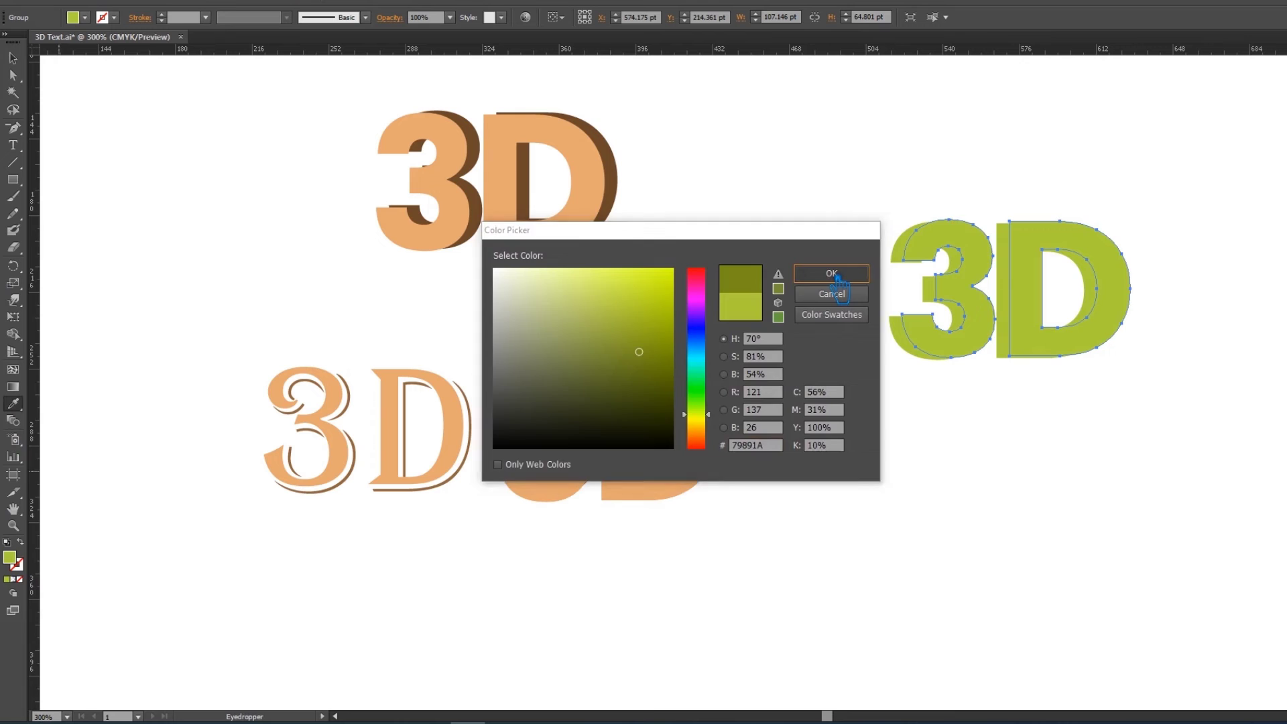
double_click(27, 563)
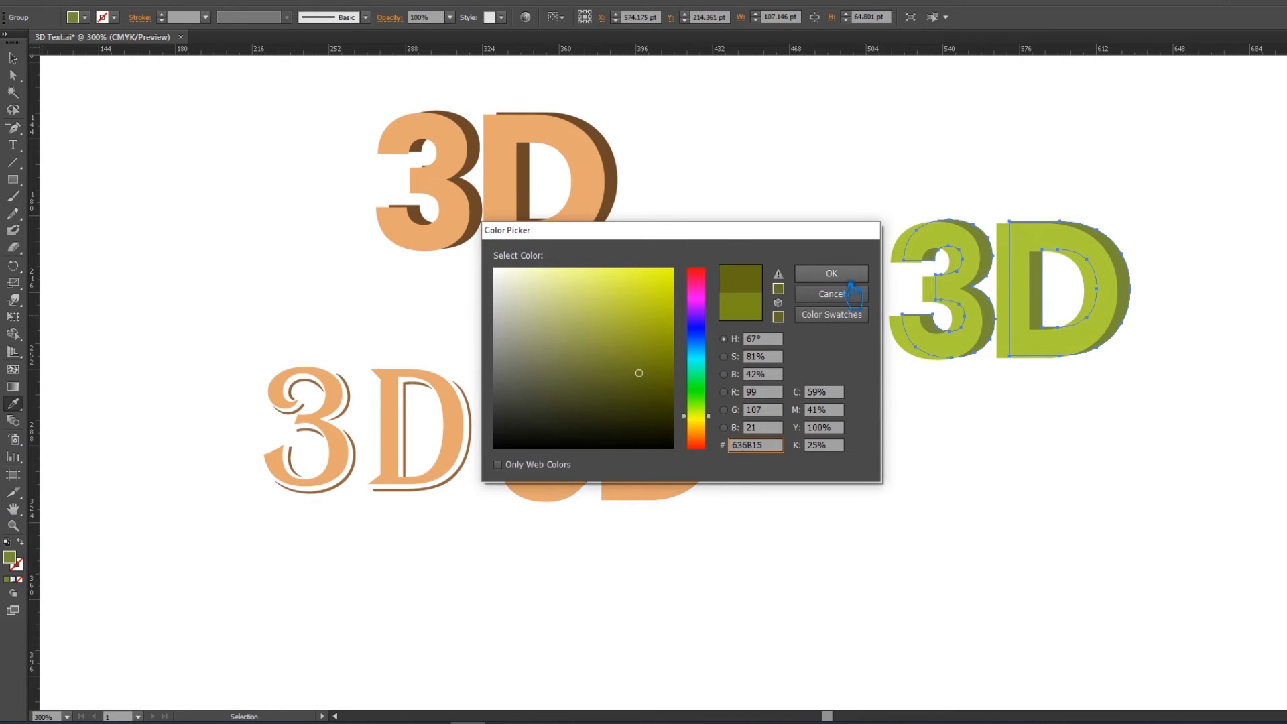
click(848, 278)
Duplicate the whole lime 3D group up beside the top peach one
click(13, 58)
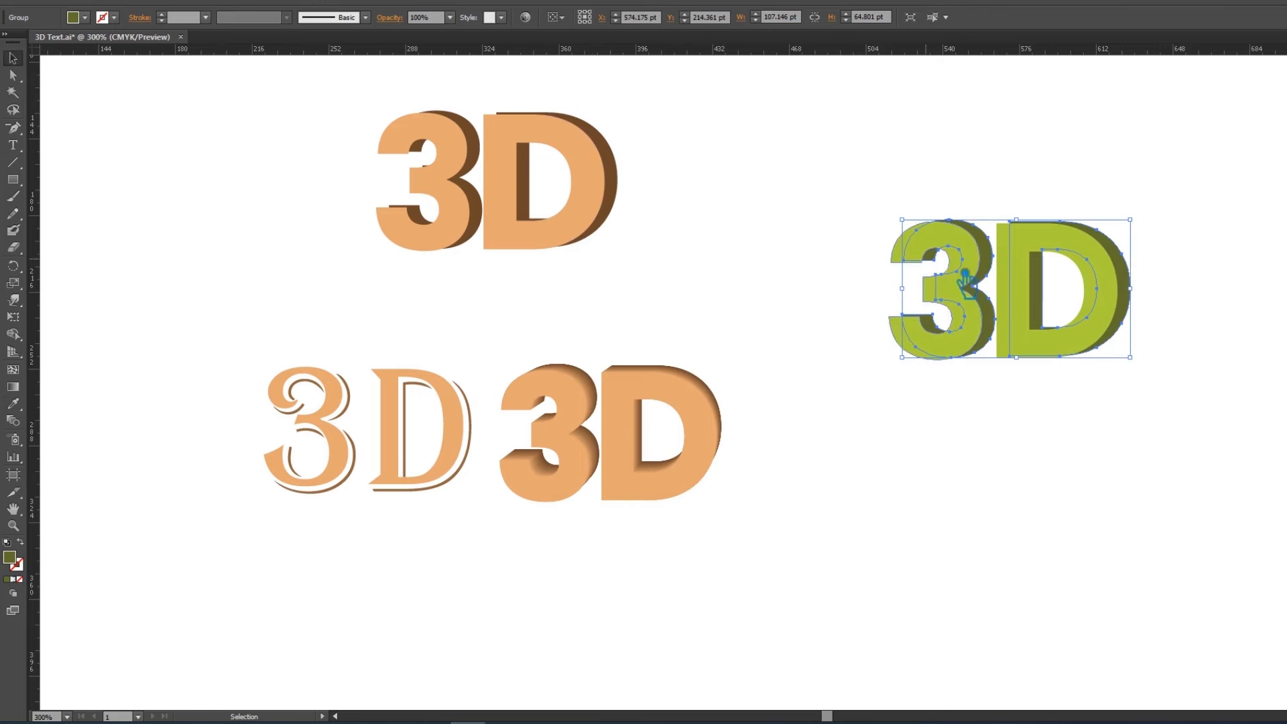
click(942, 242)
drag(939, 242, 723, 104)
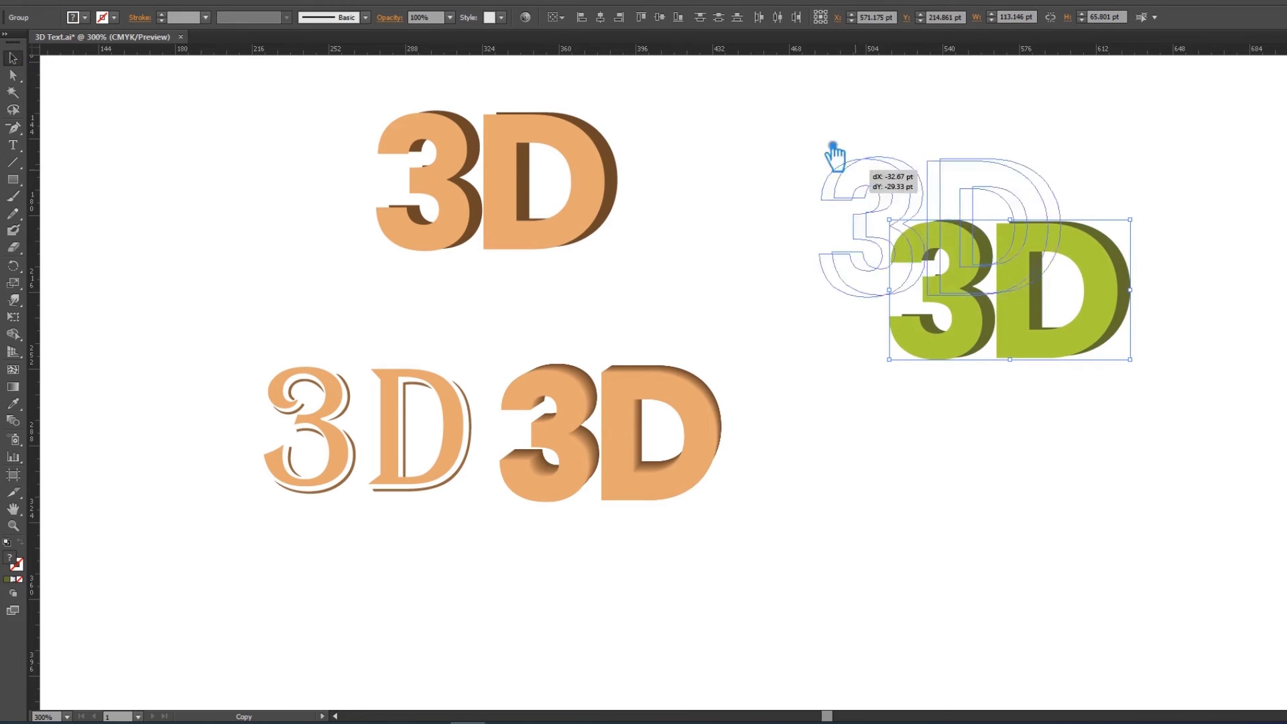
Blend the right lime 3D's letters into a smooth olive extrusion
click(1172, 402)
drag(1154, 388, 980, 228)
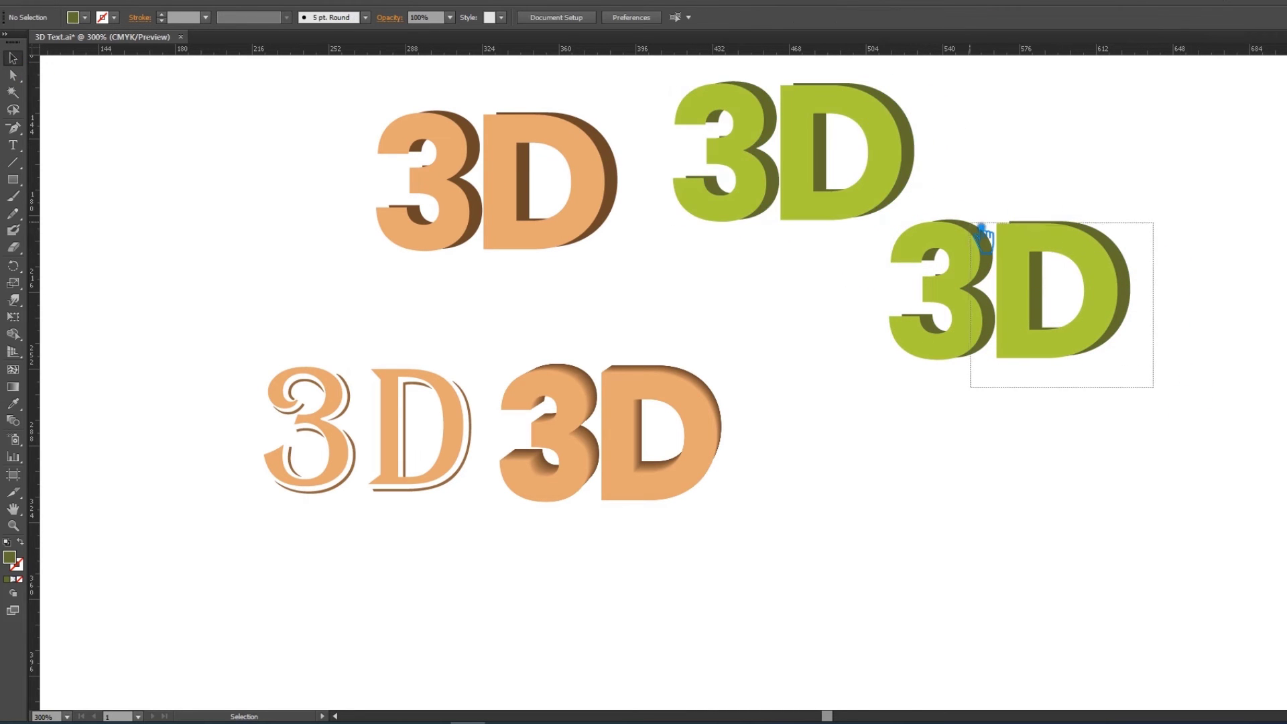
click(114, 5)
click(326, 316)
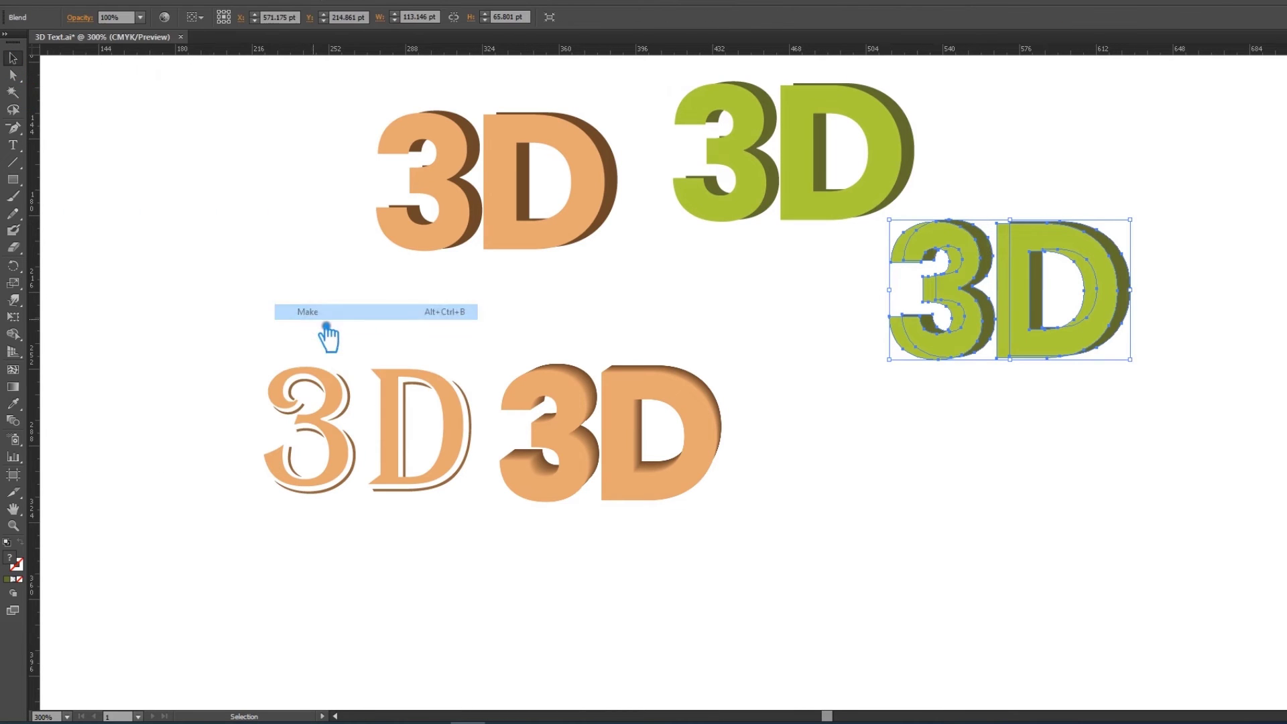
click(1108, 459)
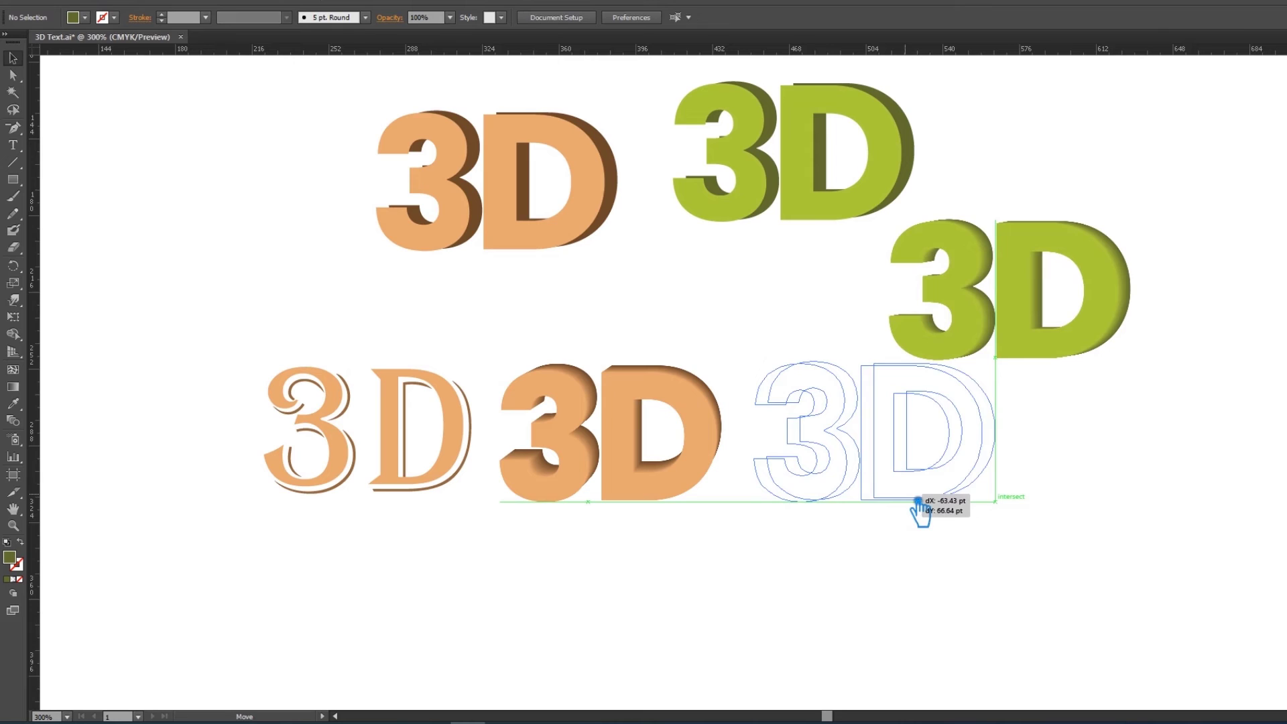
Move the lime blend beside the bold peach version
drag(970, 473, 906, 509)
click(1058, 548)
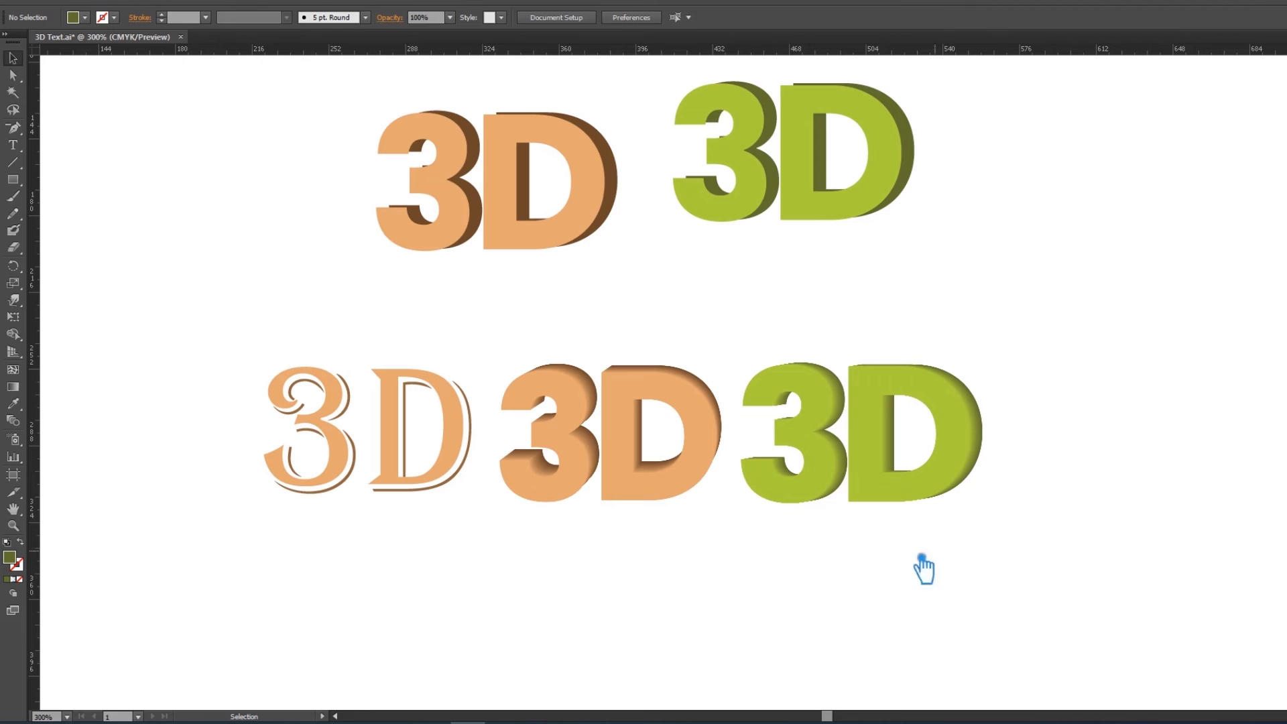
click(708, 434)
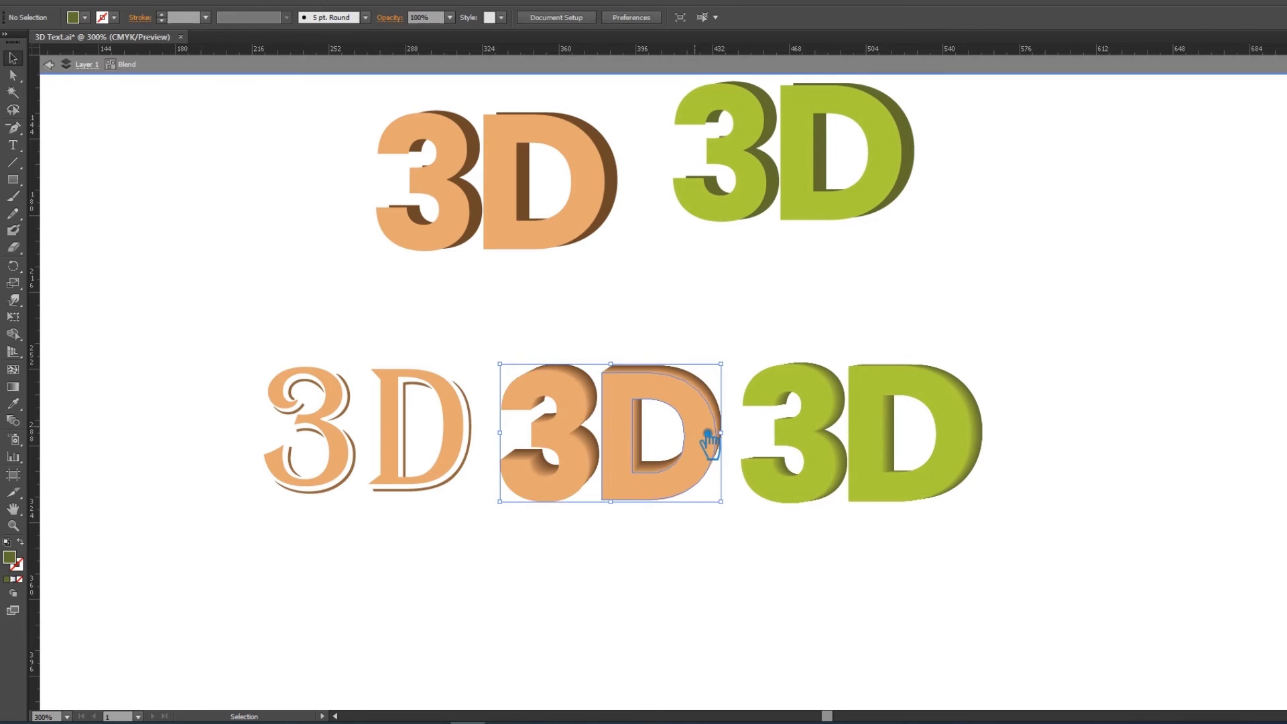
Drag the blended lime 3D into the bottom row beside the bold peach blend and recentre the view
double_click(708, 436)
key(v)
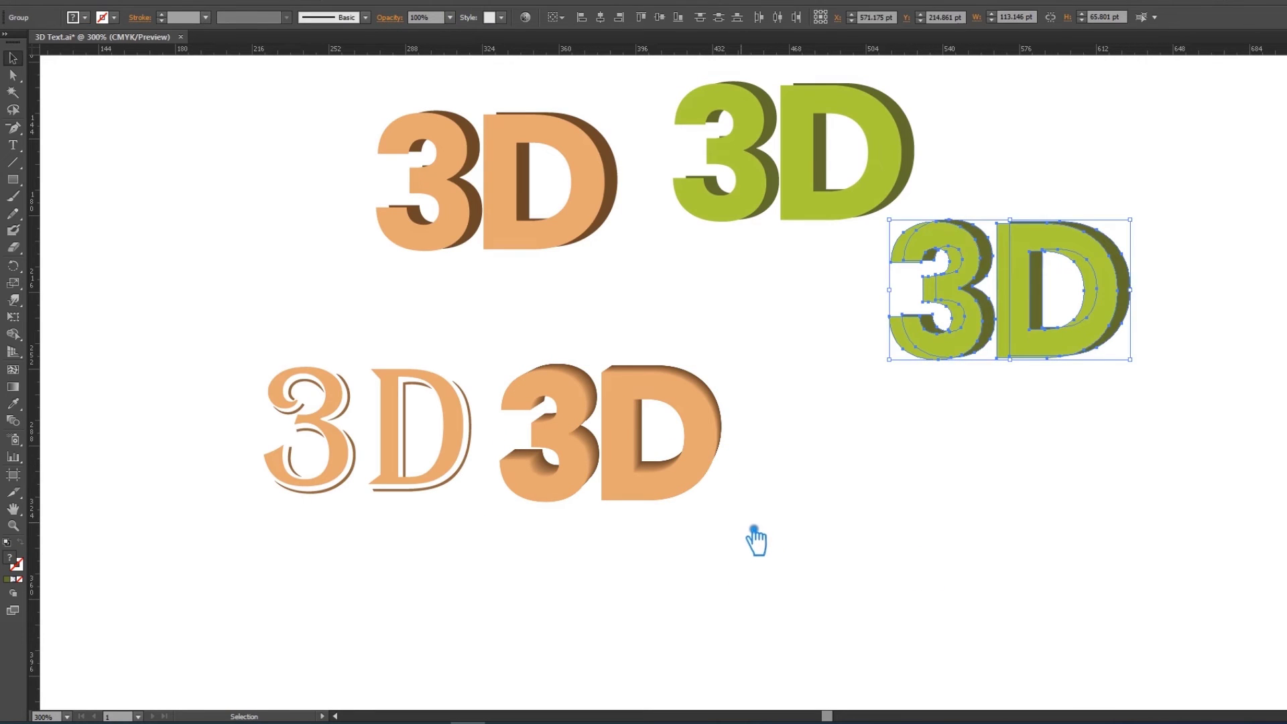
click(882, 503)
click(712, 442)
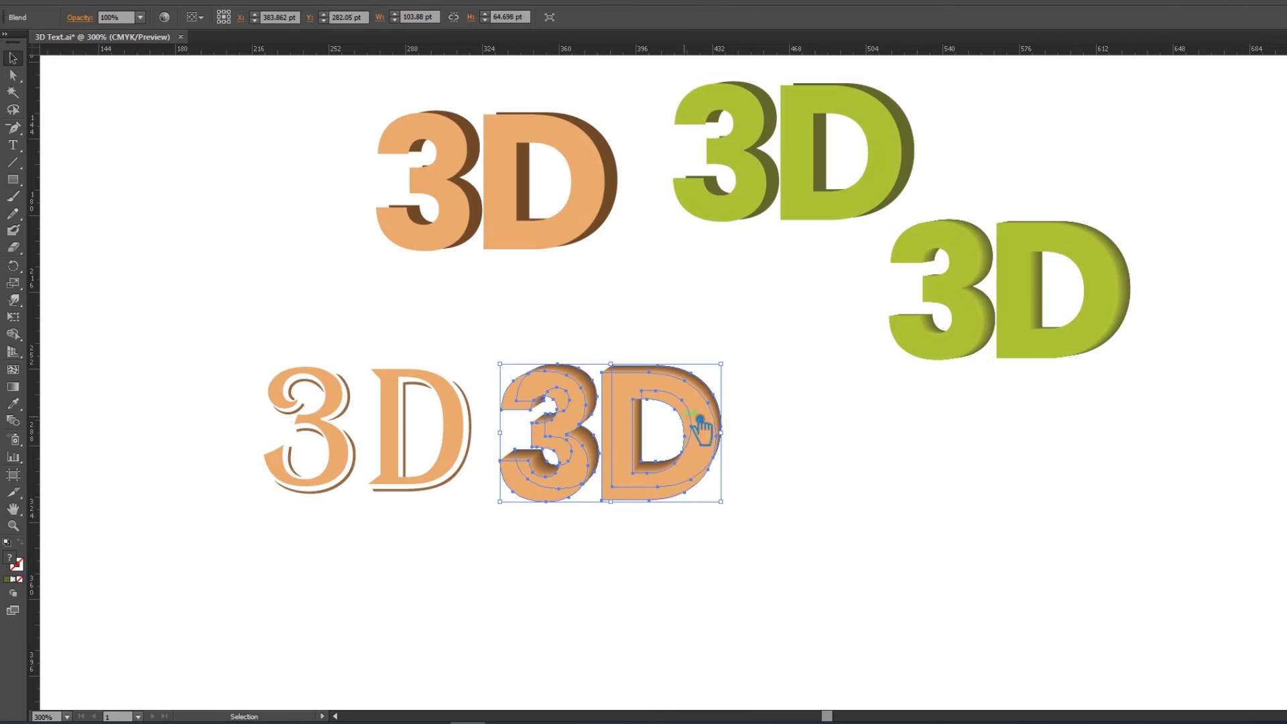
right_click(691, 412)
click(676, 588)
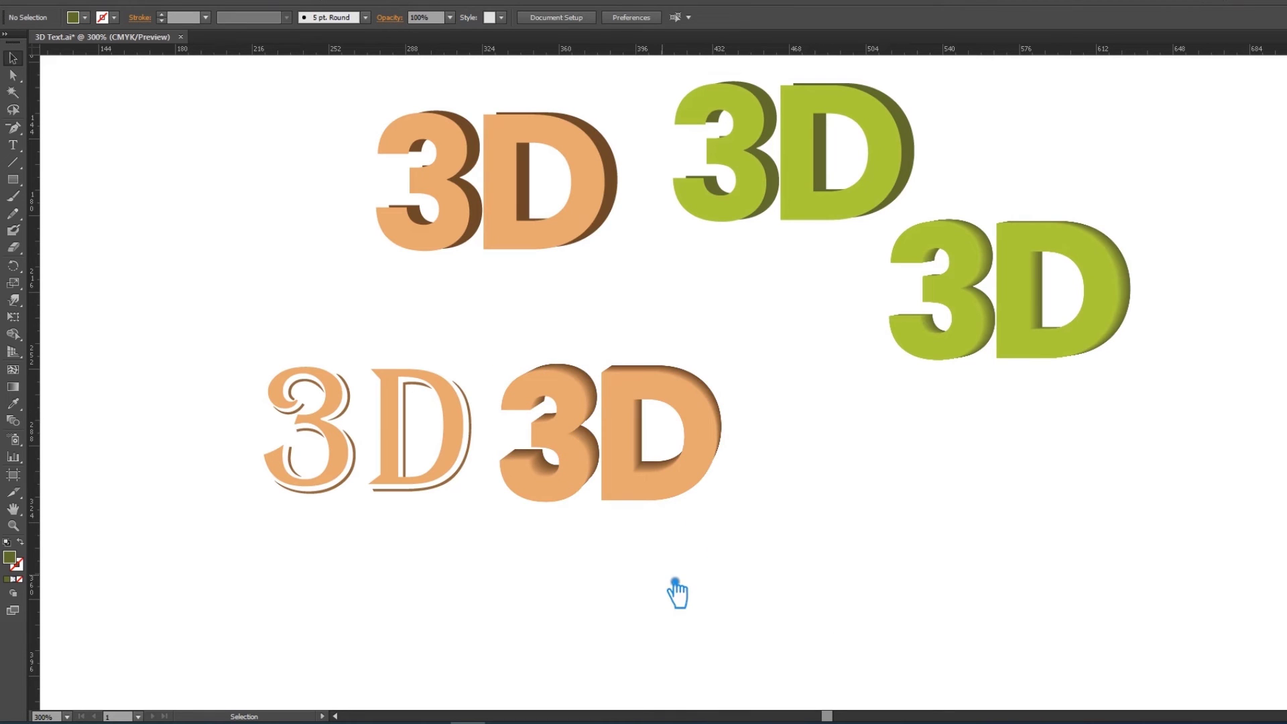
drag(1031, 350, 879, 494)
mouse_move(930, 577)
mouse_down()
mouse_move(934, 596)
mouse_move(1036, 598)
mouse_up()
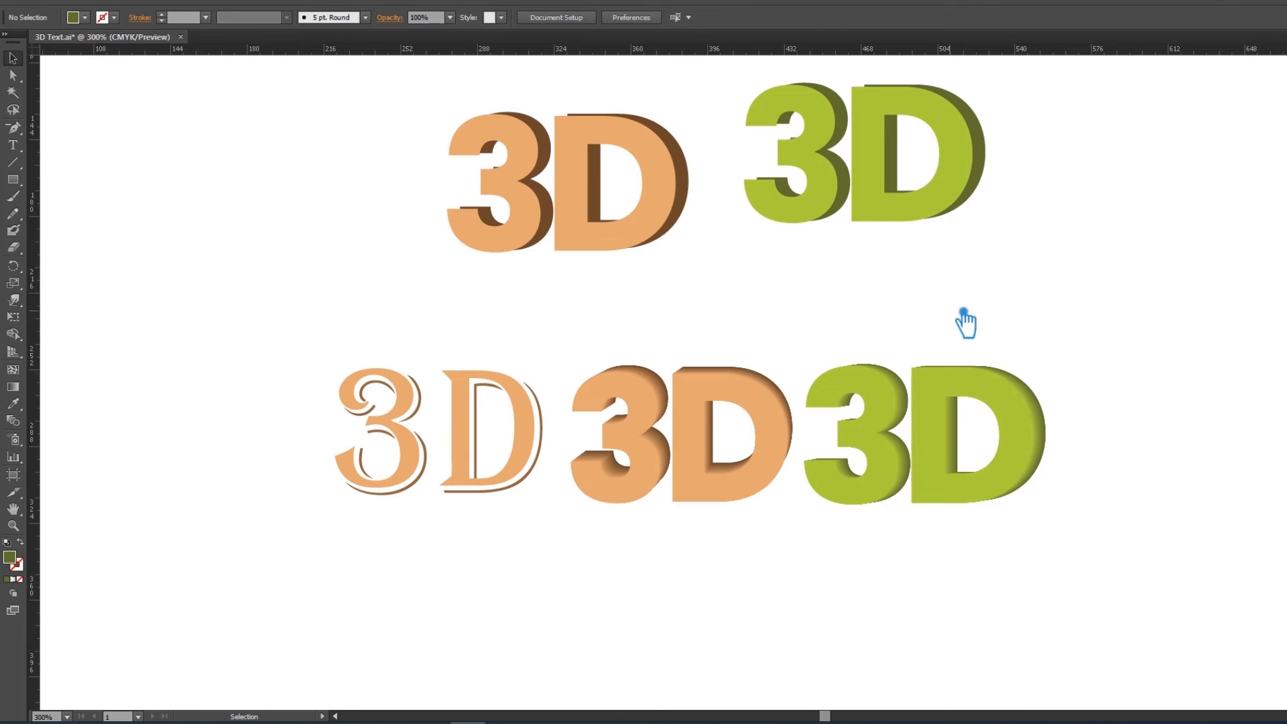
click(986, 165)
Change the top-right 3D's face fill to teal, roughly #38C6B1
click(1014, 174)
click(963, 174)
double_click(24, 565)
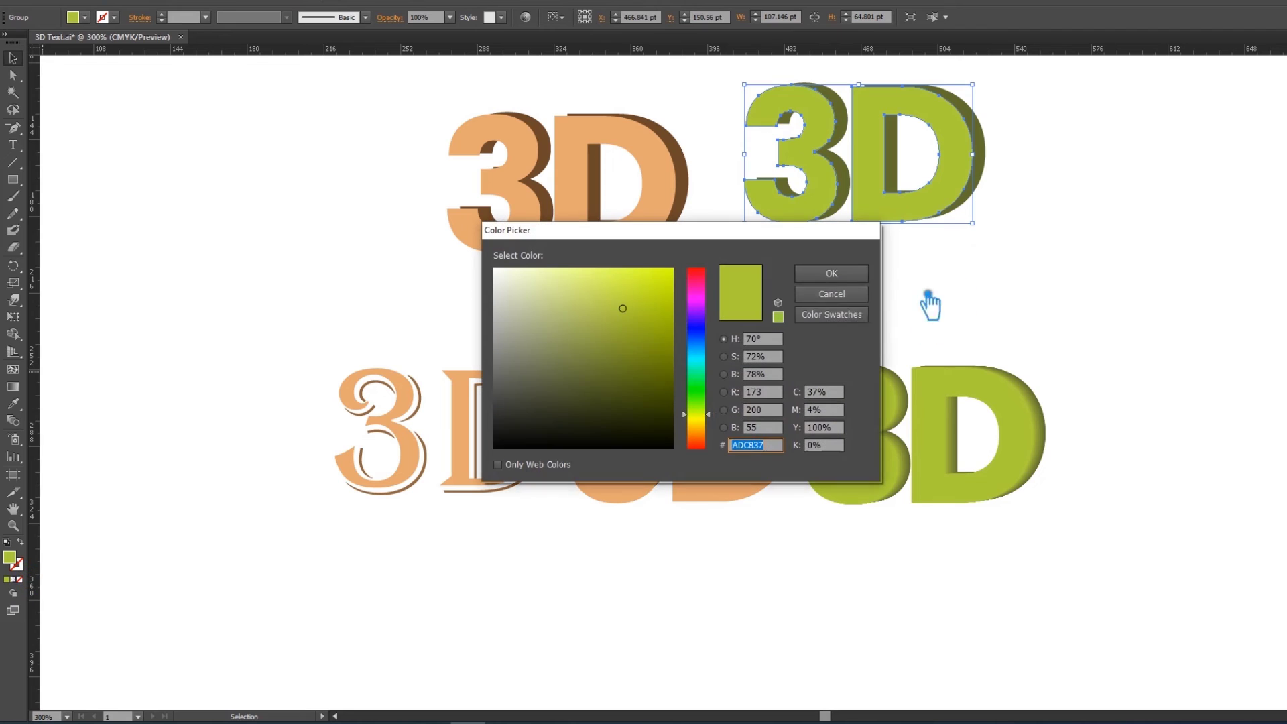
click(709, 360)
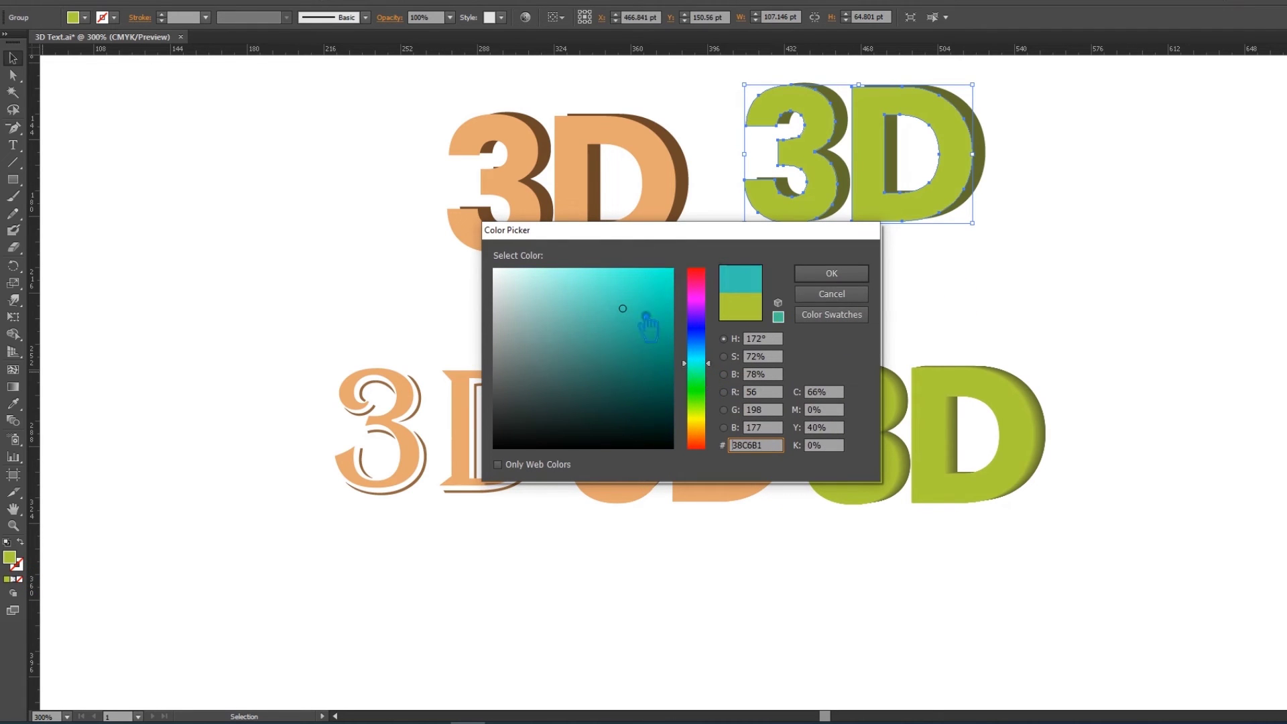
click(645, 293)
click(831, 274)
click(1086, 239)
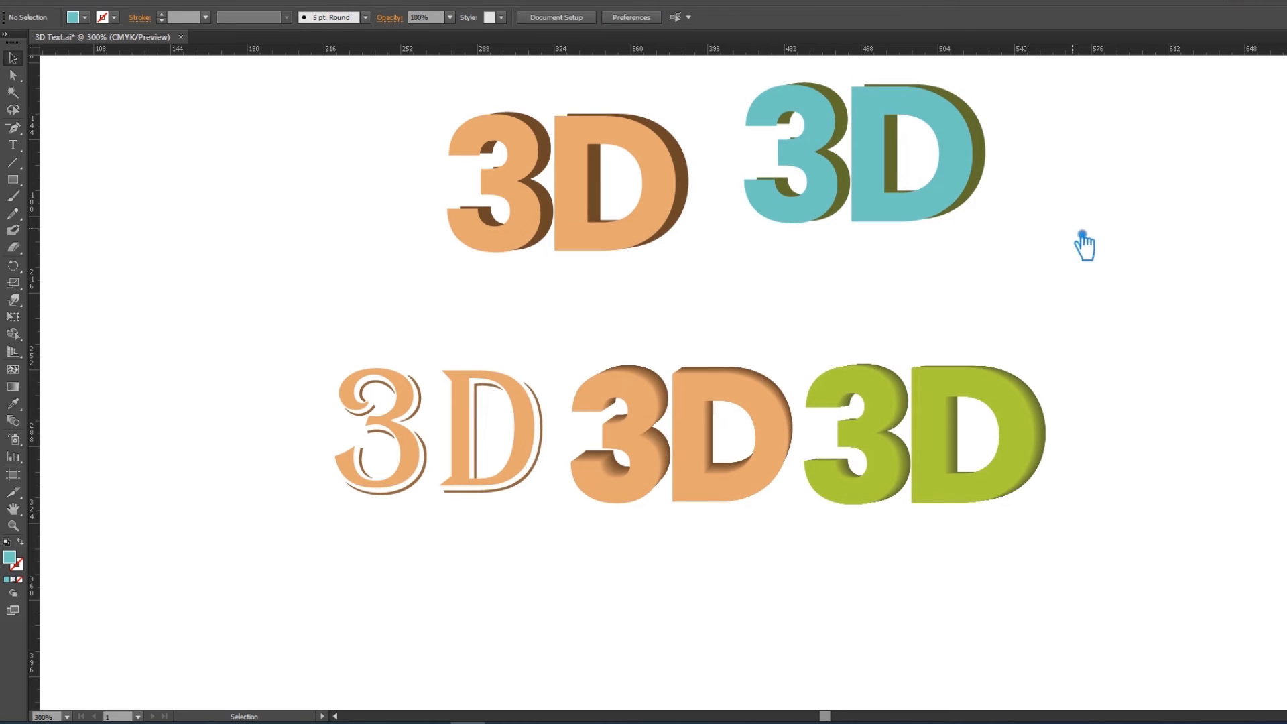
click(978, 187)
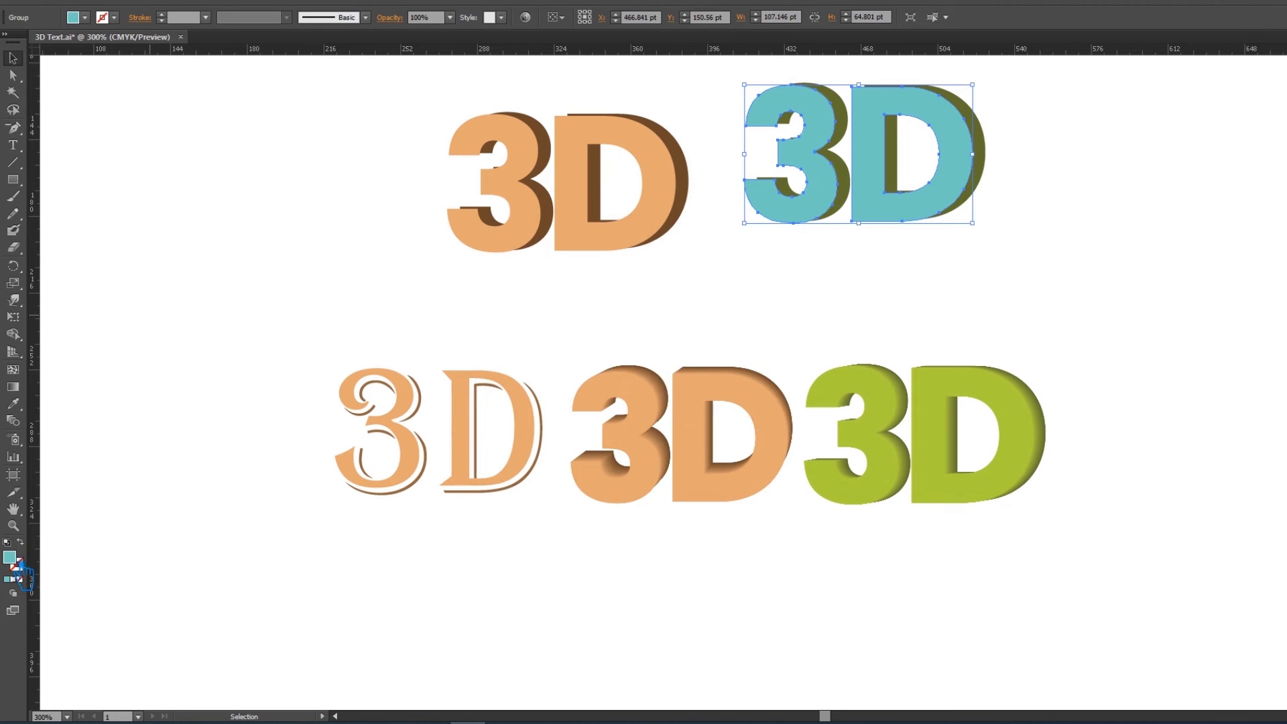
Shift the teal 3D slightly right and give its shadow a dark teal fill
double_click(20, 567)
drag(635, 287, 618, 279)
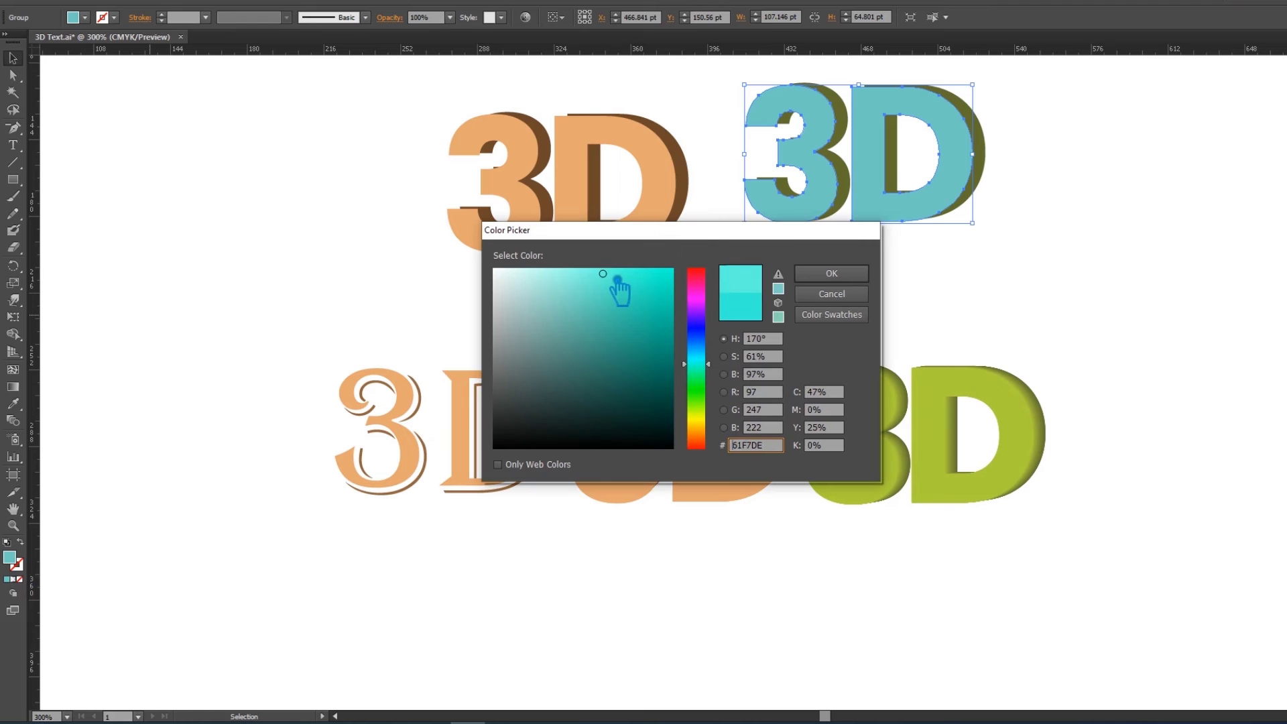
click(831, 294)
drag(984, 160, 996, 159)
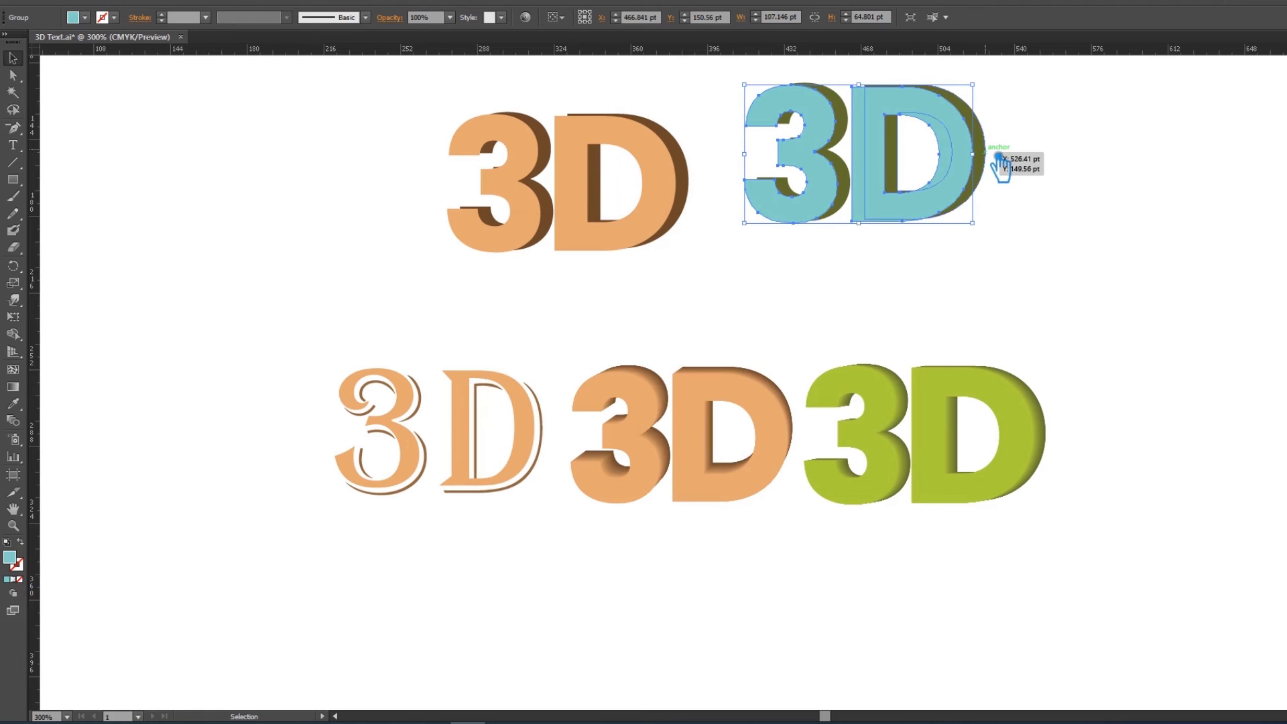
click(12, 403)
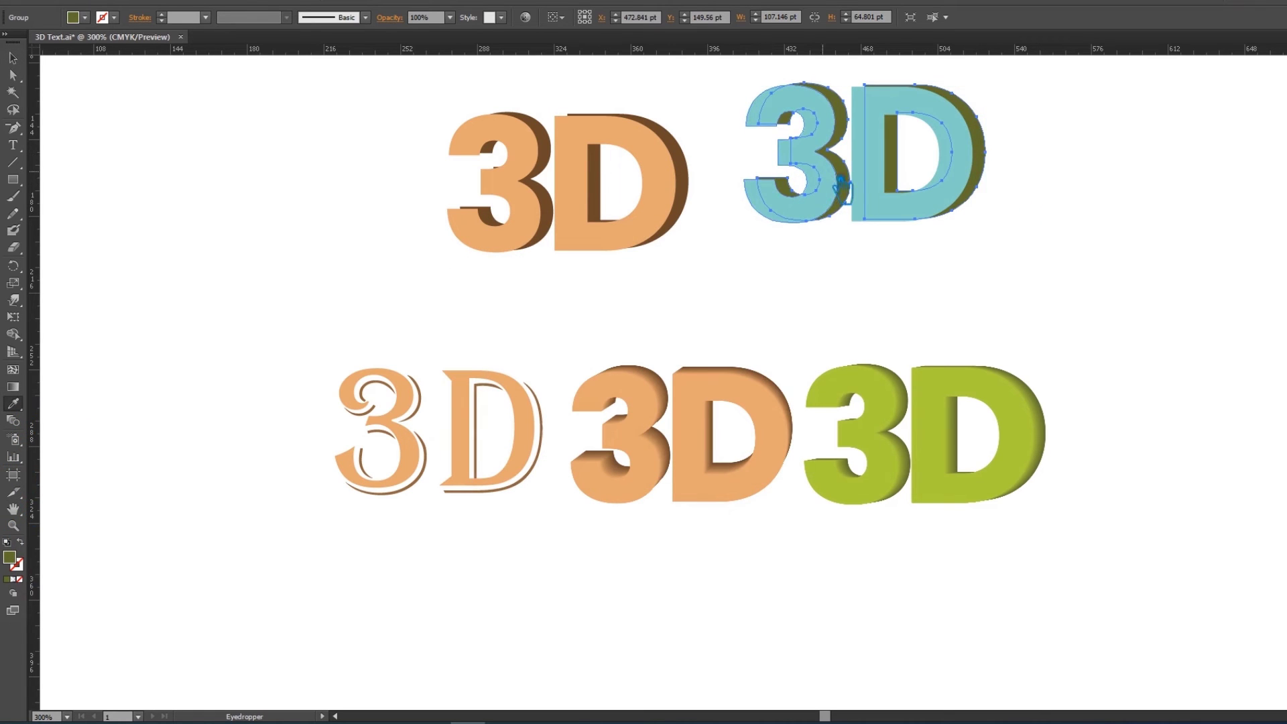
click(877, 173)
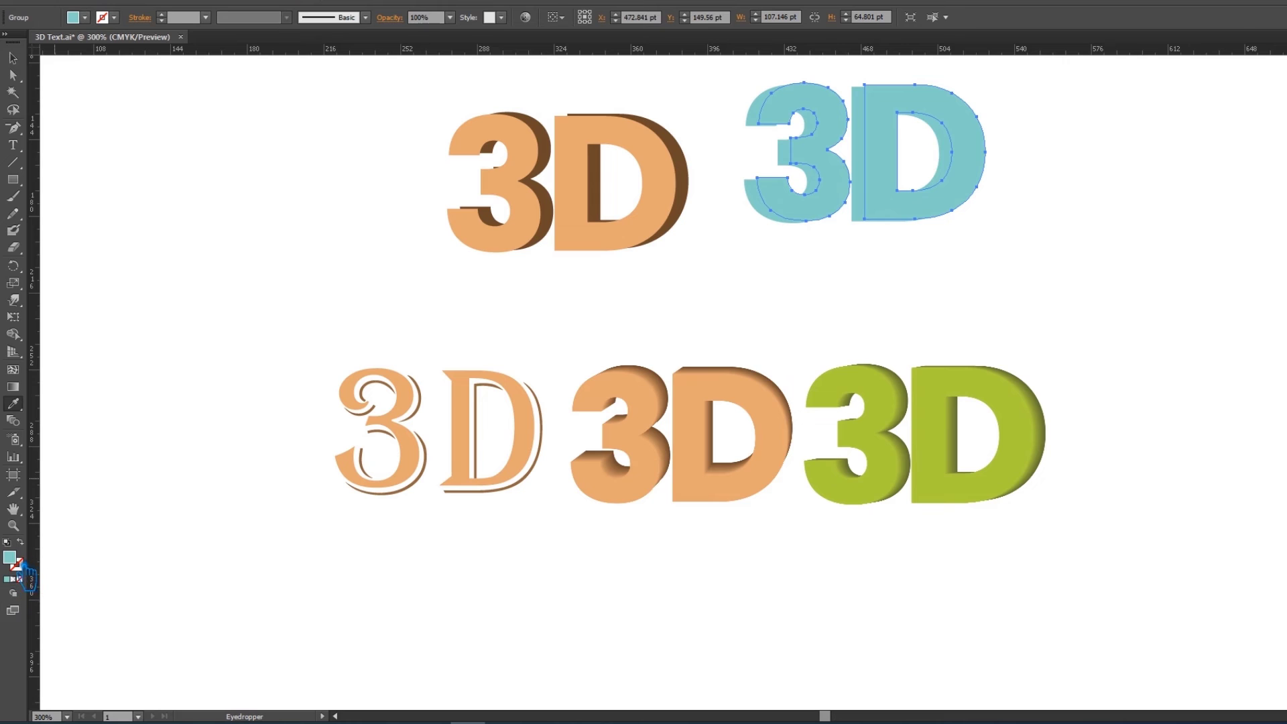
double_click(24, 567)
drag(621, 339, 662, 372)
click(837, 275)
Set the front face to a brighter teal, about #3FC9B8
click(12, 59)
click(1000, 217)
click(972, 201)
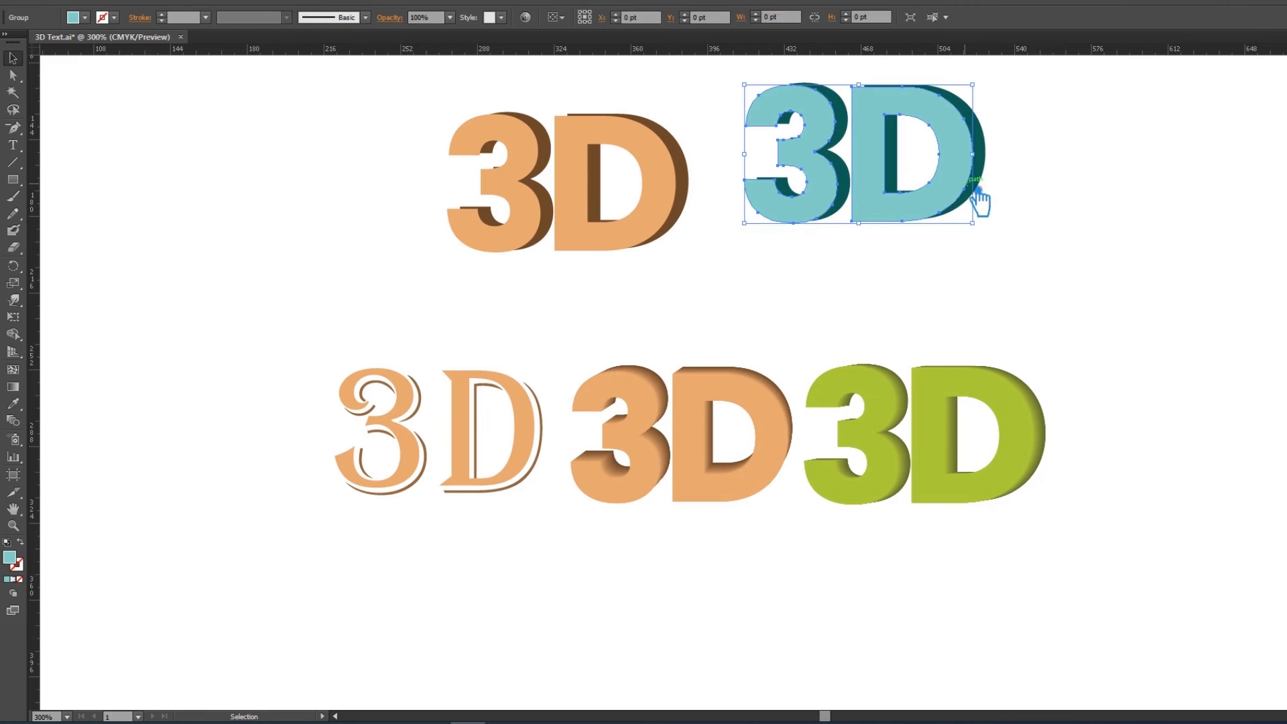
double_click(23, 568)
drag(609, 308, 661, 304)
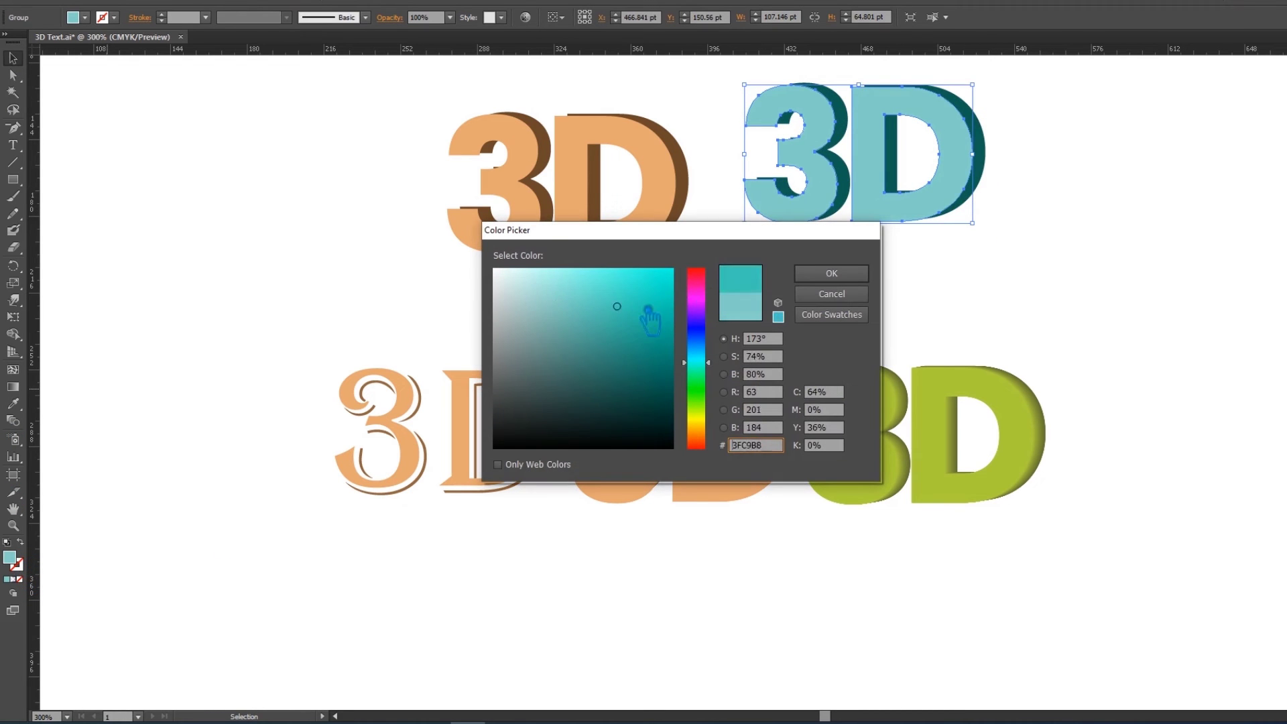
click(831, 274)
click(1010, 305)
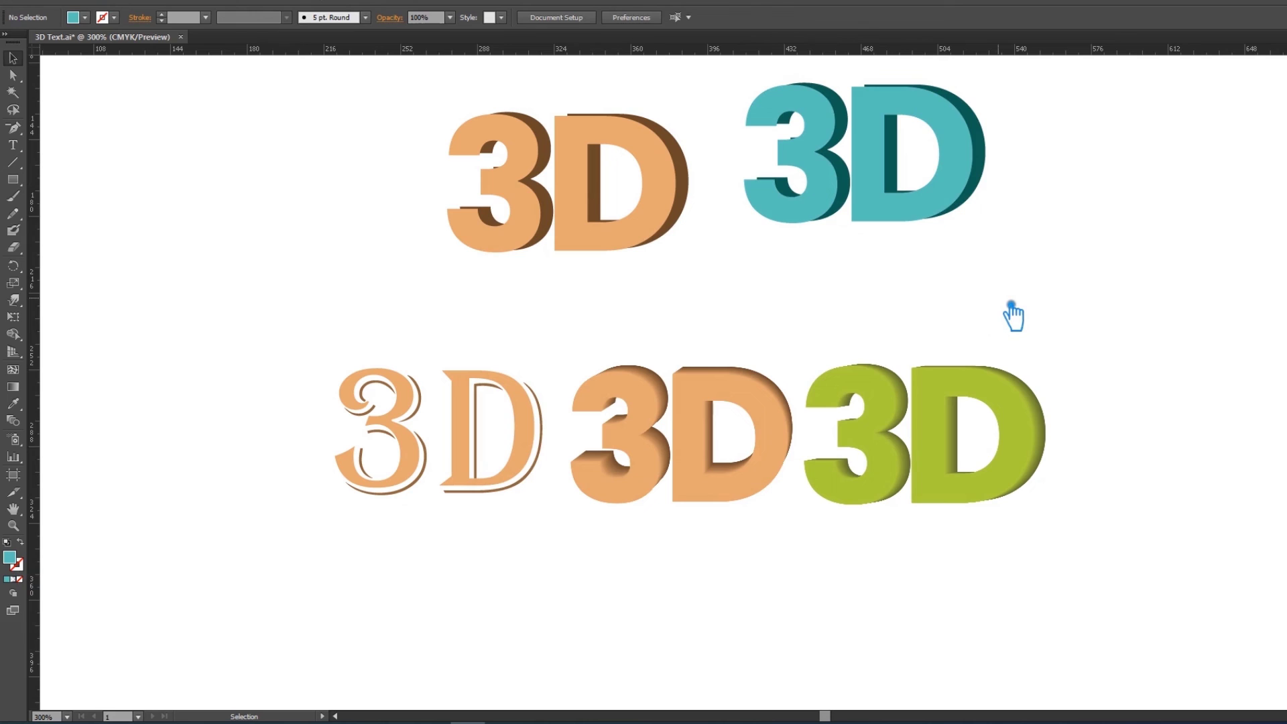
Scale and nudge the teal shadow, then blend face and shadow into a smooth extrusion
click(996, 170)
drag(1004, 245, 983, 223)
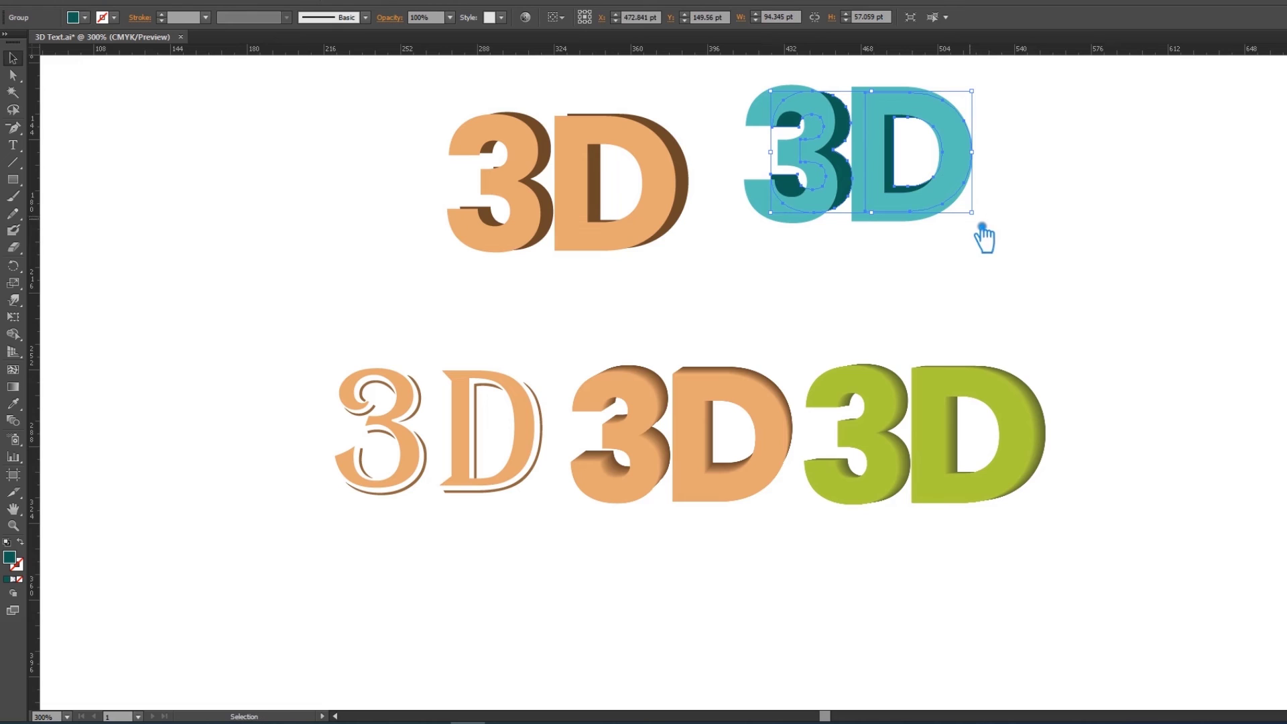
key(Left)
key(Left)
key(Left)
key(Right)
key(Right)
key(Right)
key(Right)
key(Right)
key(Right)
key(Left)
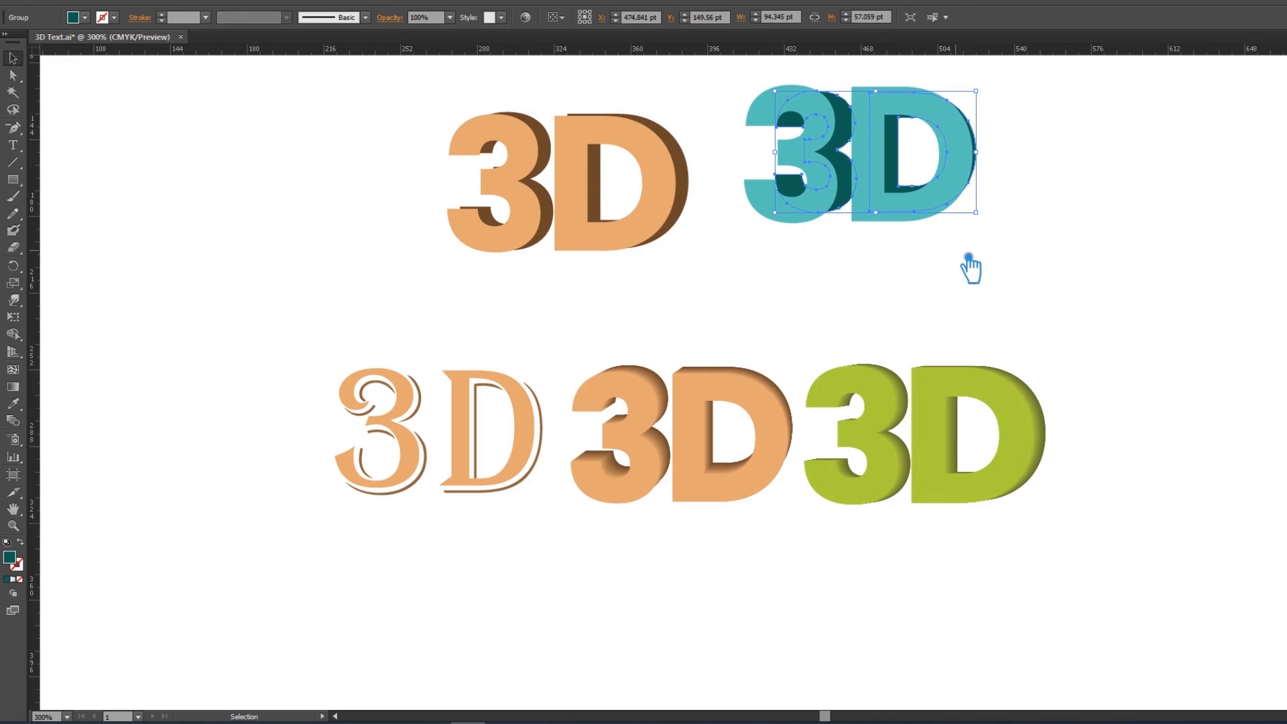
shift+click(769, 213)
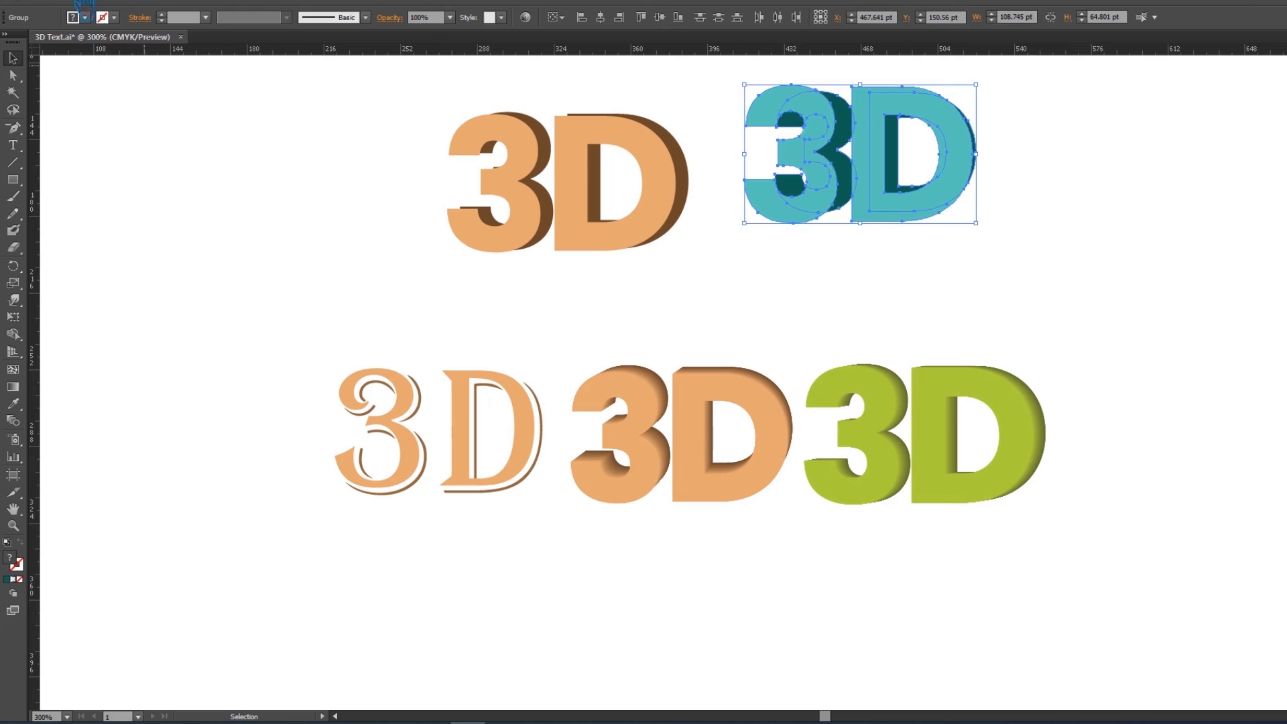
click(79, 5)
click(318, 312)
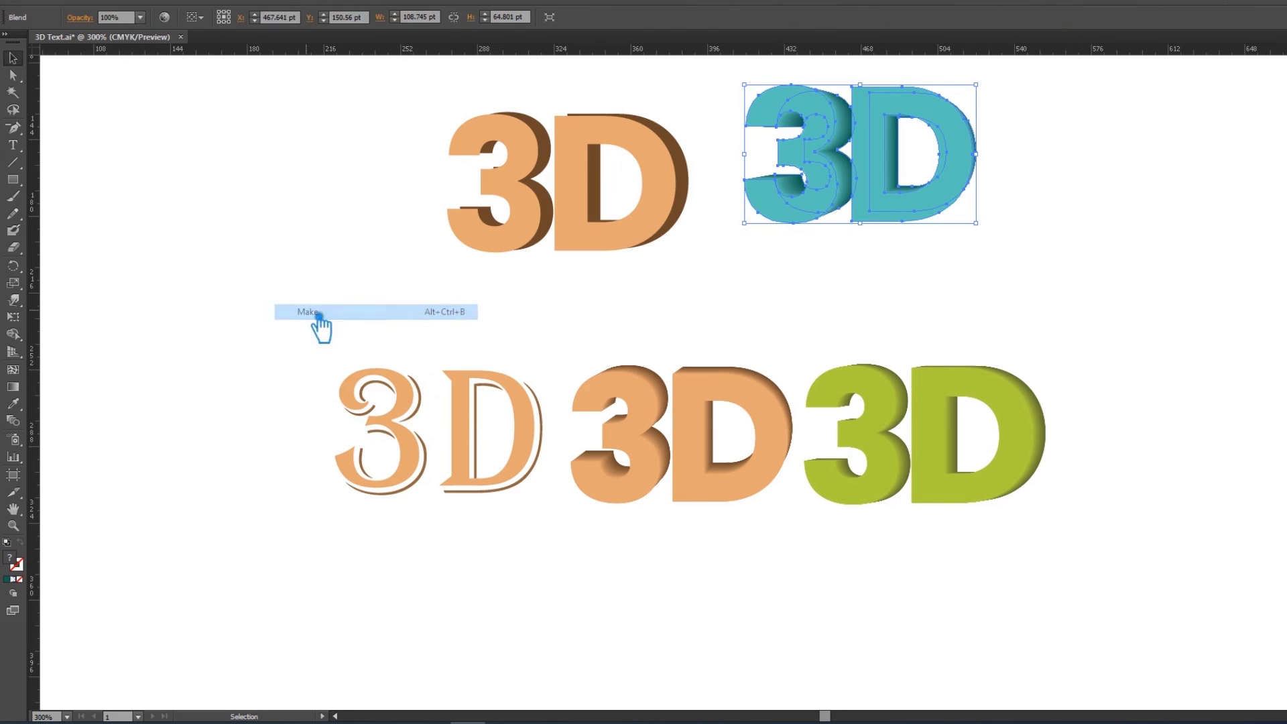
Move the teal blend into the bottom row beside the lime 3D
click(990, 295)
click(930, 213)
drag(931, 213, 1238, 496)
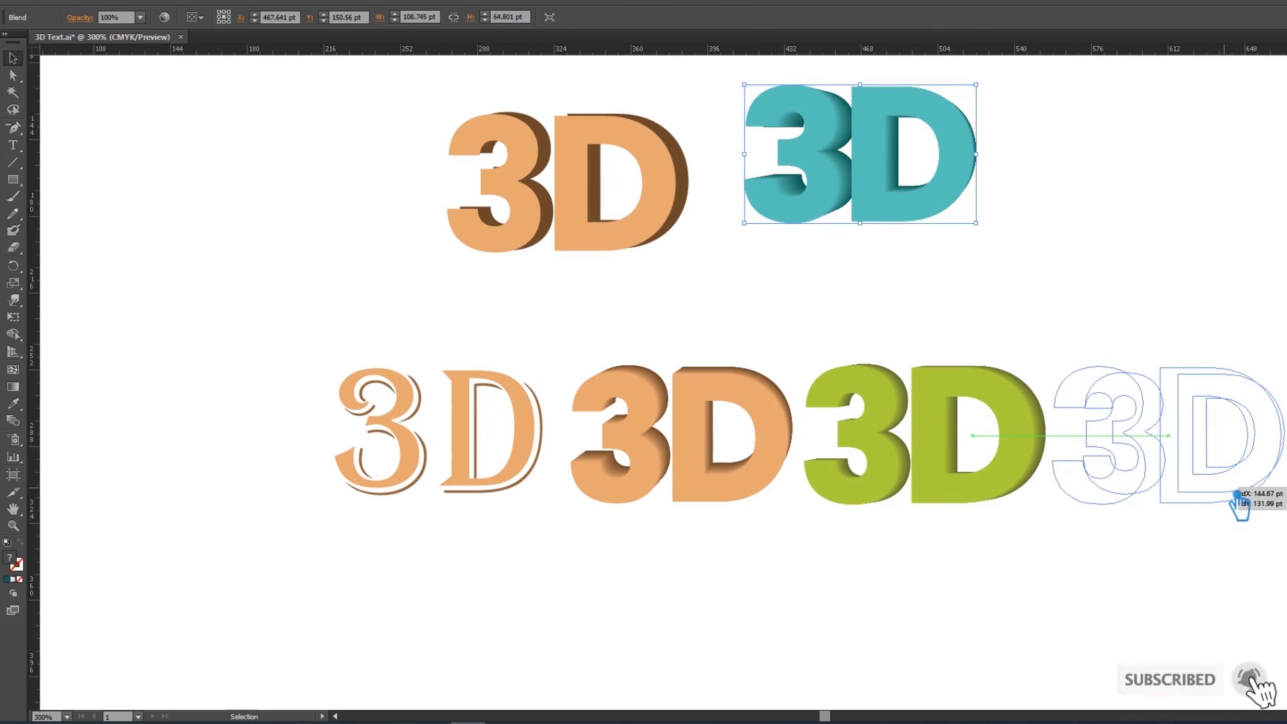
click(1059, 577)
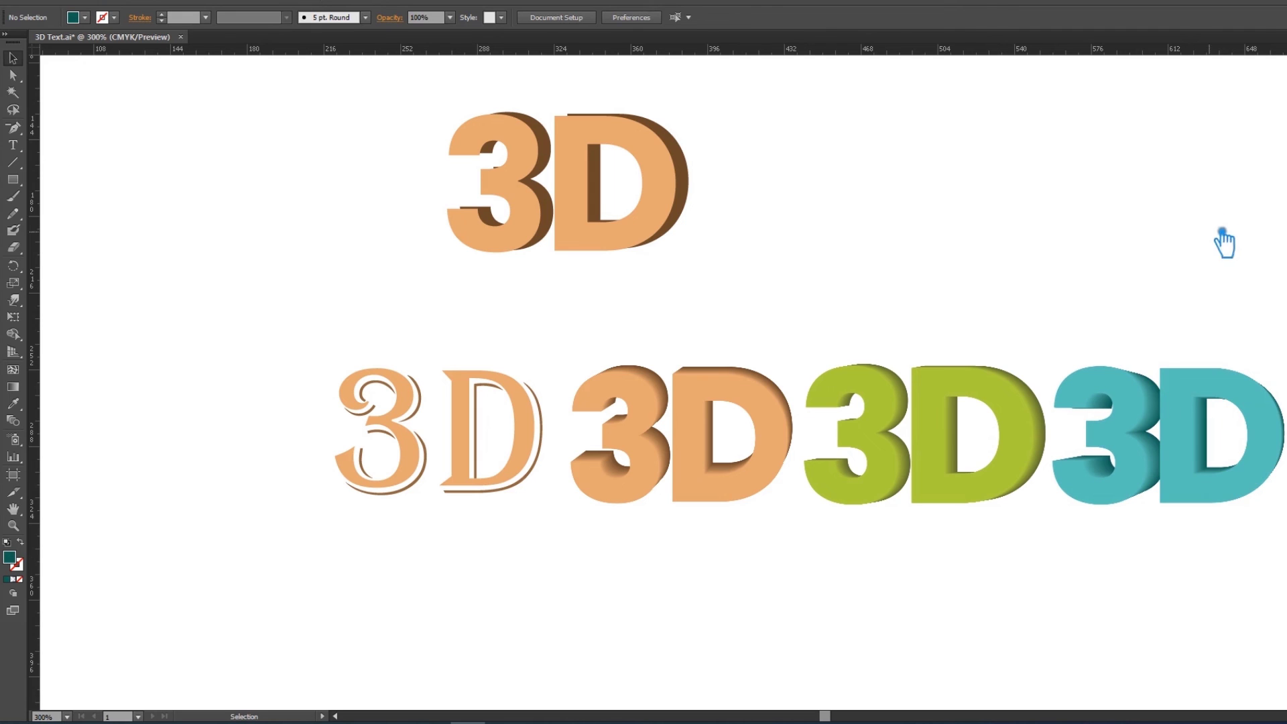
Delete the leftover top peach 3D face and its brown shadow
scroll(1159, 270, down, 1)
drag(1009, 262, 771, 220)
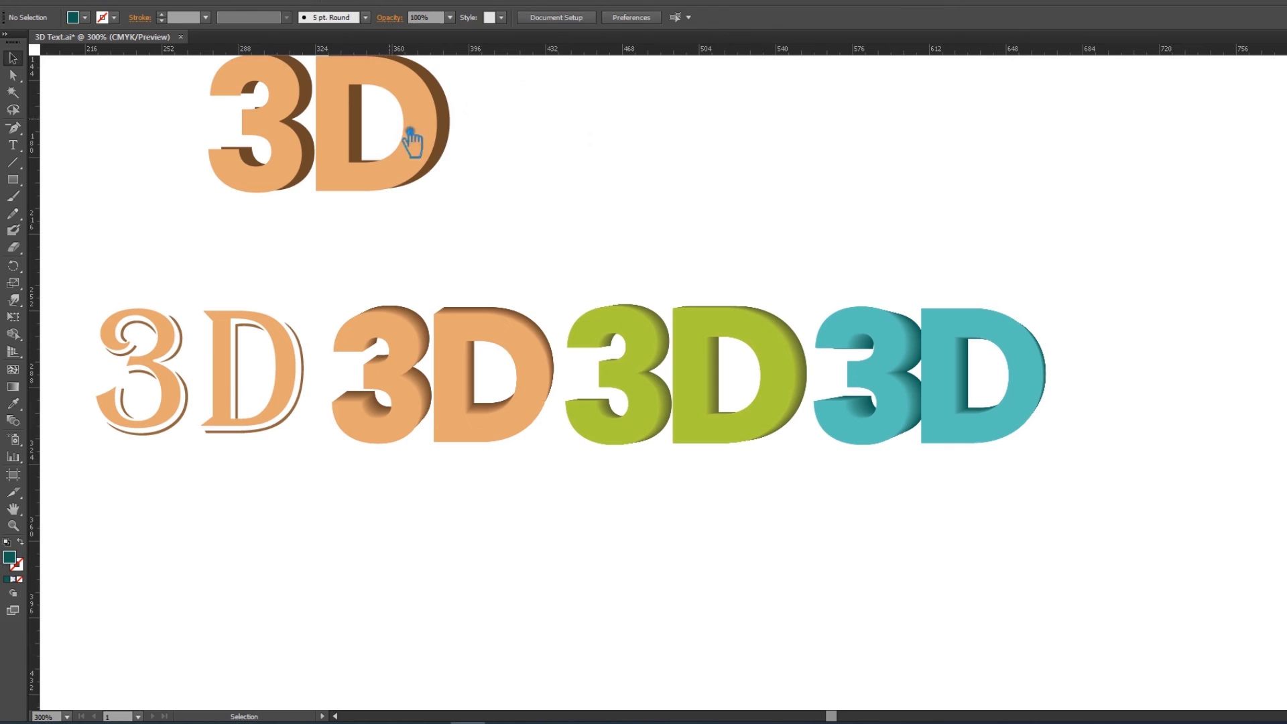
click(431, 161)
key(Delete)
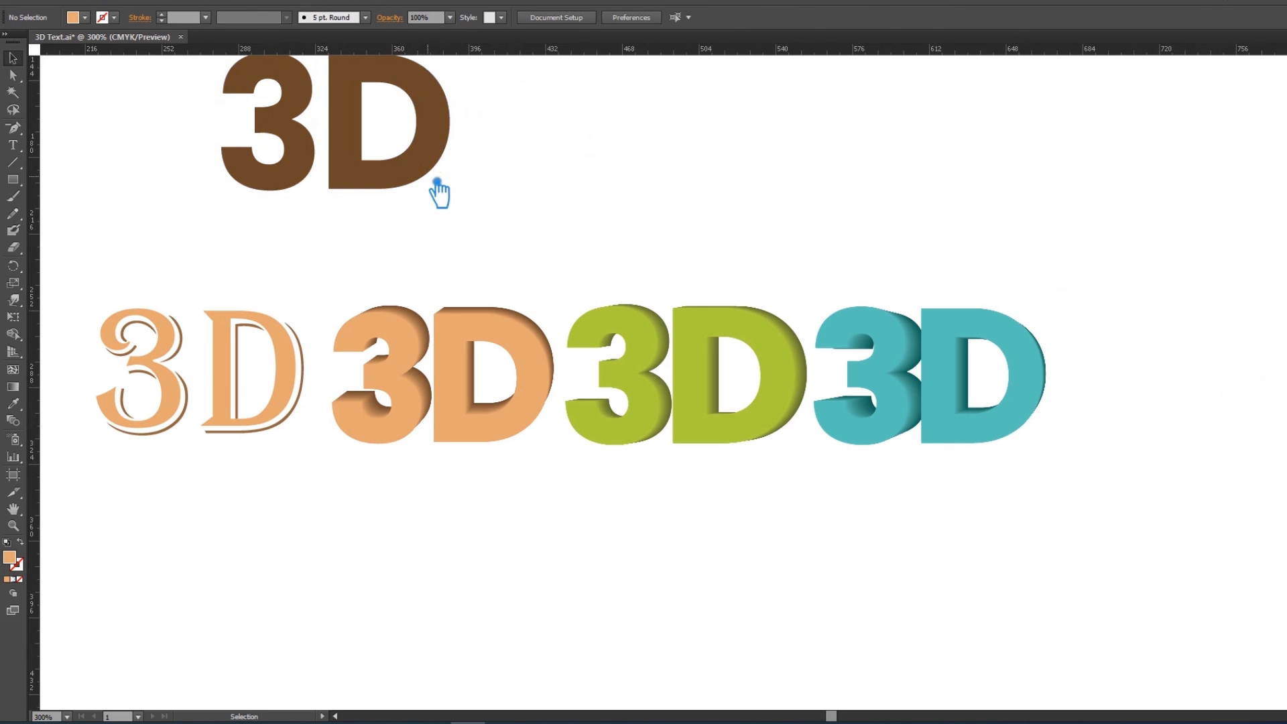
click(437, 182)
key(Delete)
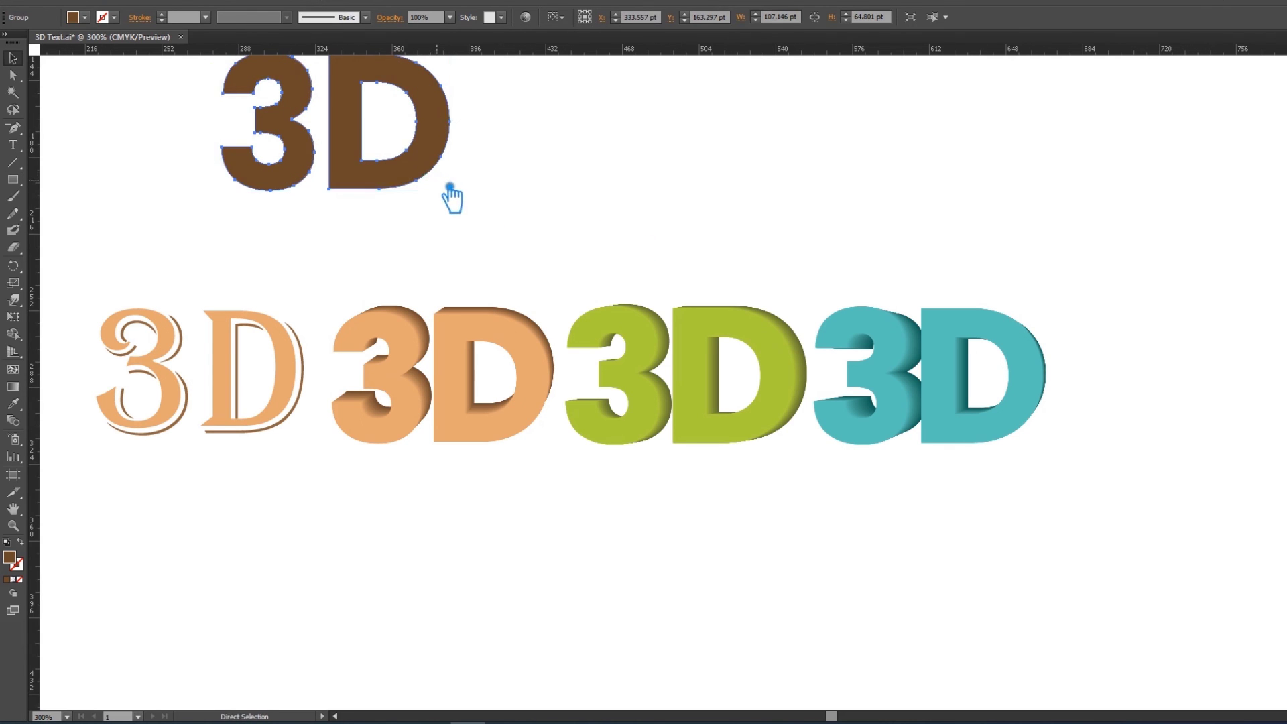
Select the lime and teal 3D versions and drag them beneath the peach pair
drag(1117, 481, 1259, 437)
drag(1166, 483, 813, 224)
drag(824, 339, 387, 529)
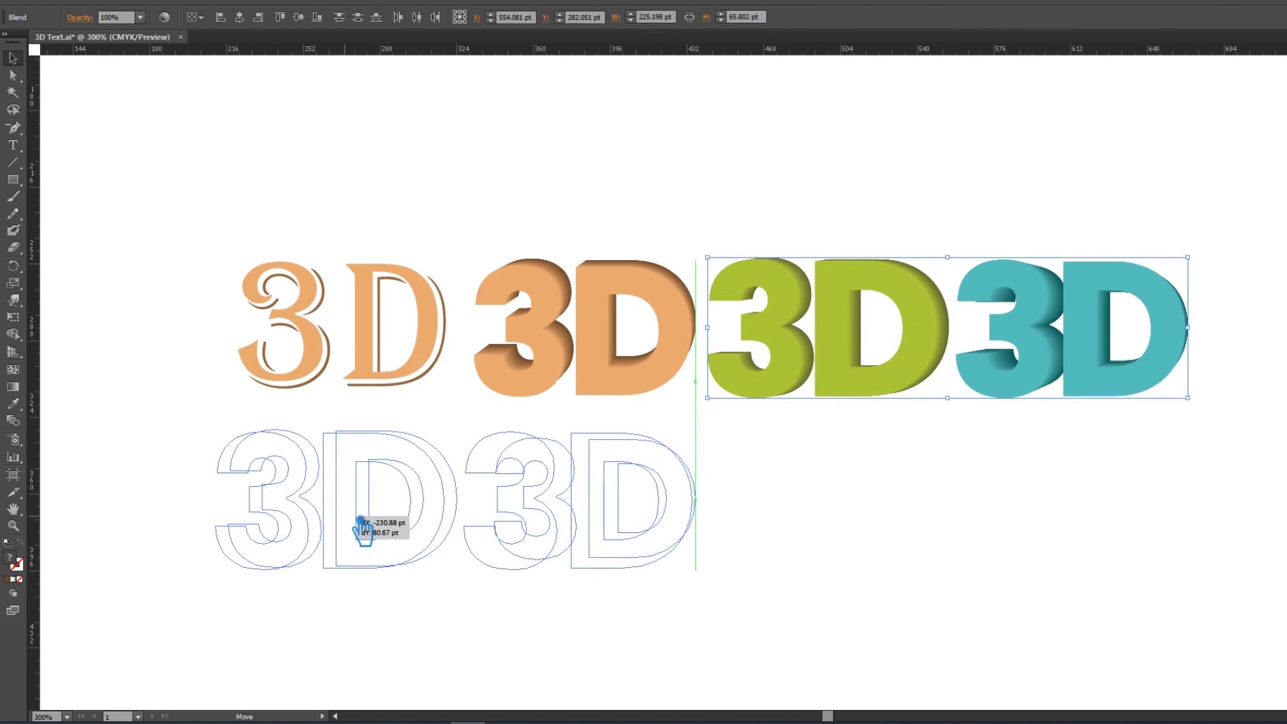
Settle lime and teal under the peach versions, then recentre and zoom on the 2×2 grid
drag(387, 530, 364, 526)
click(781, 456)
mouse_move(781, 456)
mouse_down()
mouse_move(976, 440)
mouse_move(998, 456)
mouse_up()
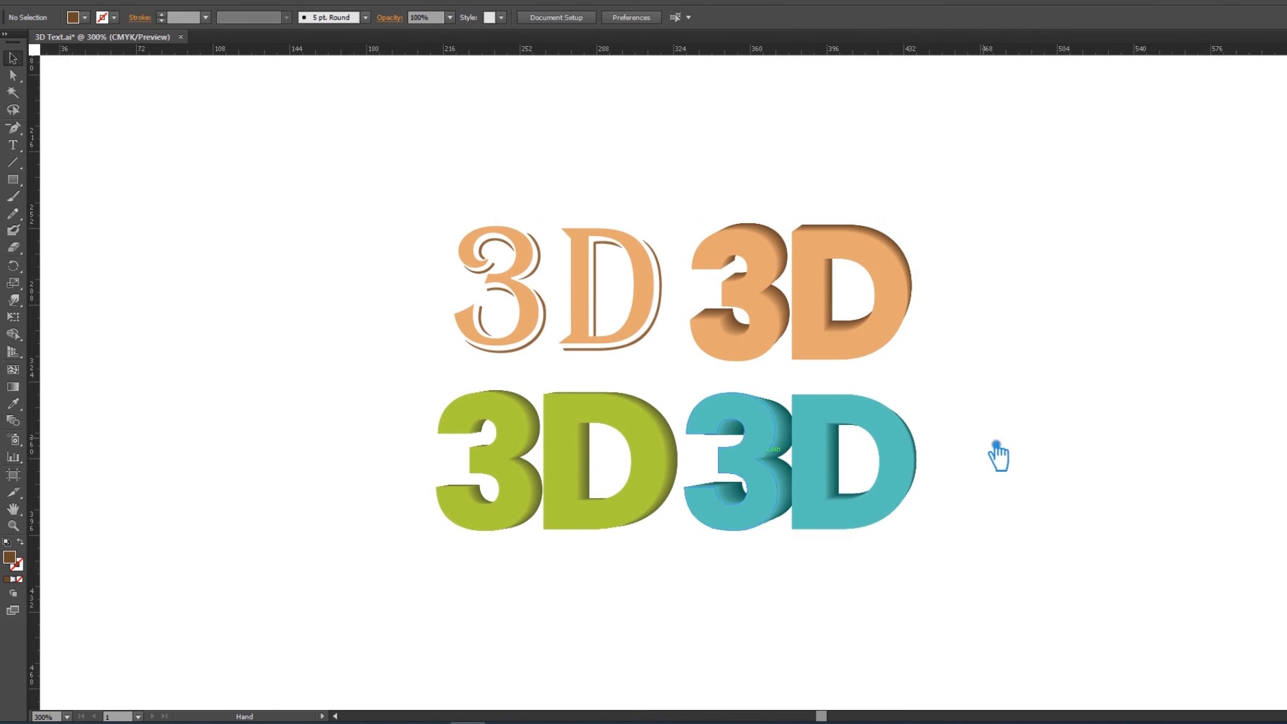
key(ctrl+plus)
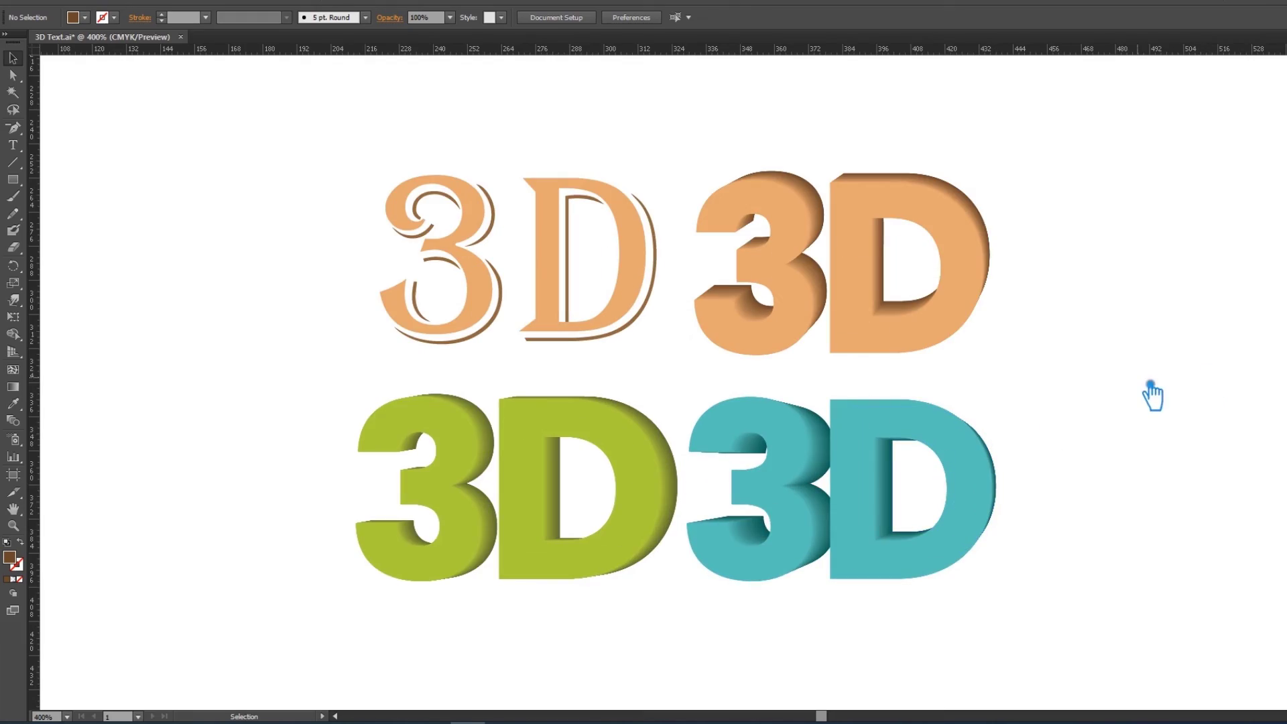